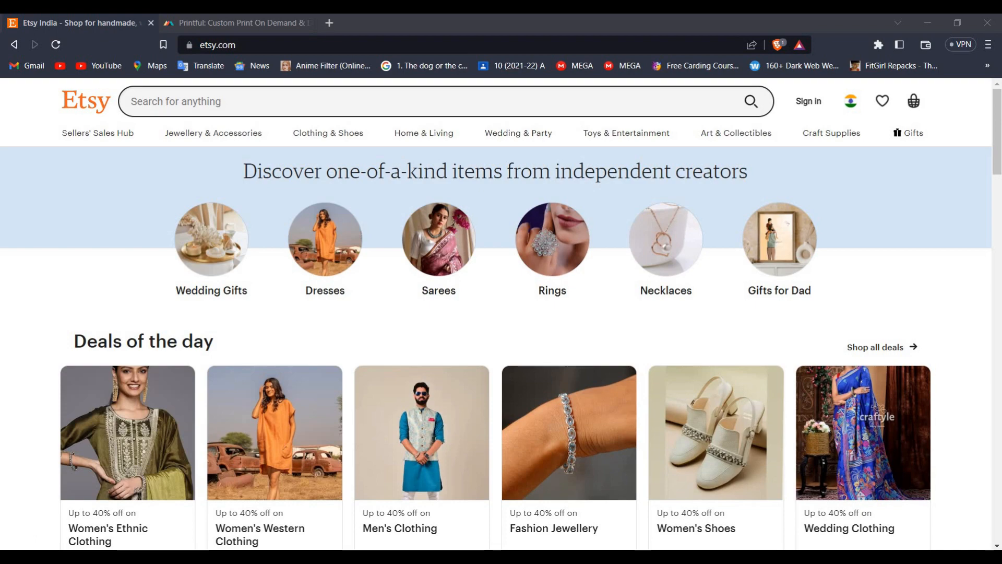
# Sign in to Etsy with the existing Google account.
pyautogui.click(793, 107)
pyautogui.click(480, 406)
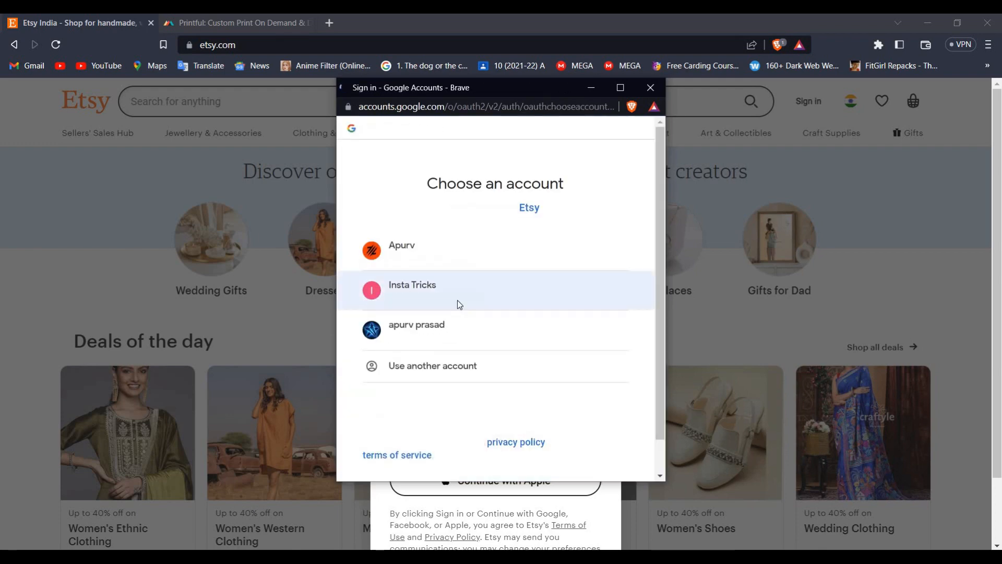
pyautogui.click(458, 302)
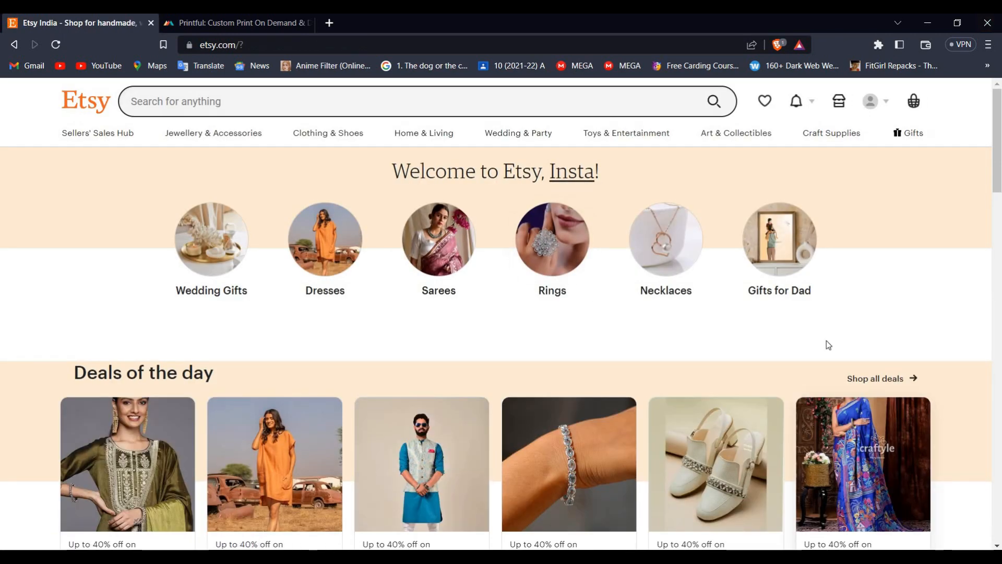
# Open the Etsy shop setup and go to its shop preferences stage.
pyautogui.click(883, 101)
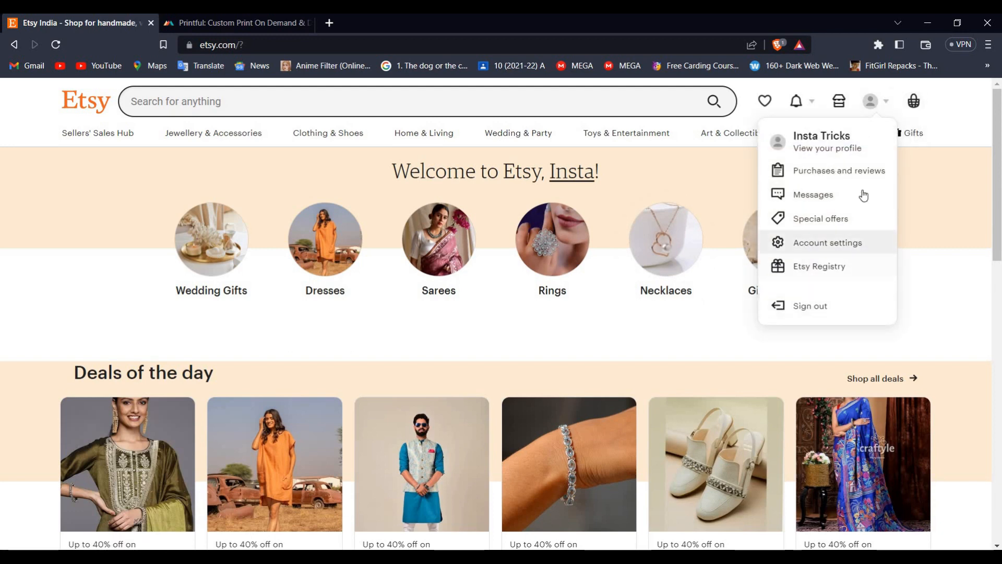
pyautogui.click(839, 101)
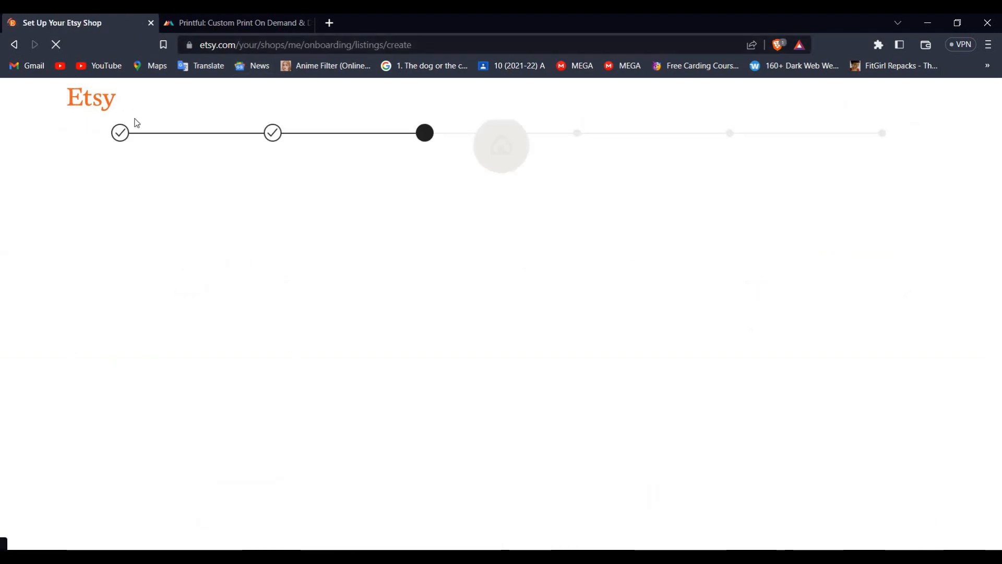
pyautogui.click(115, 151)
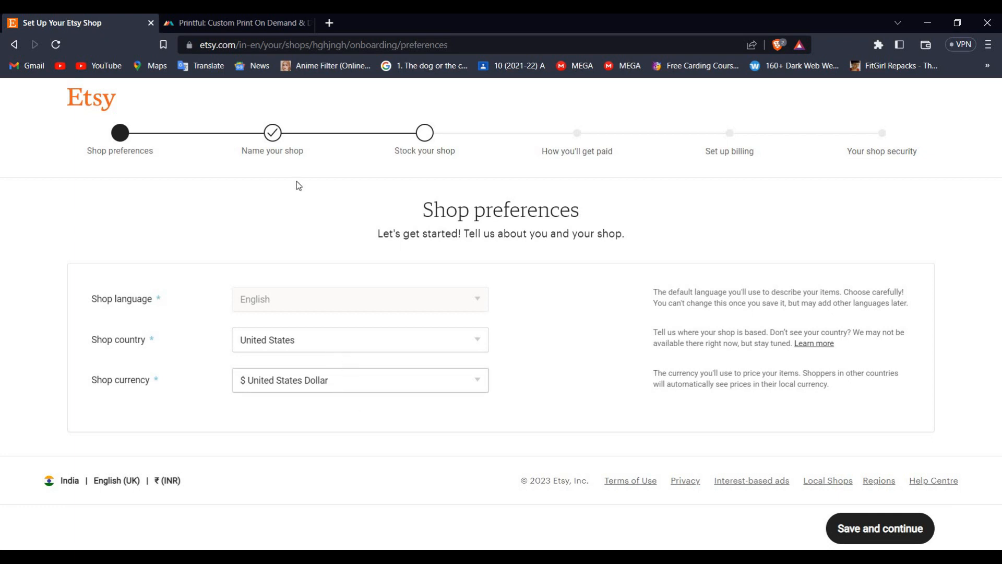
# Go to the shop naming stage and replace the drafted shop name with tshirt.
pyautogui.click(277, 152)
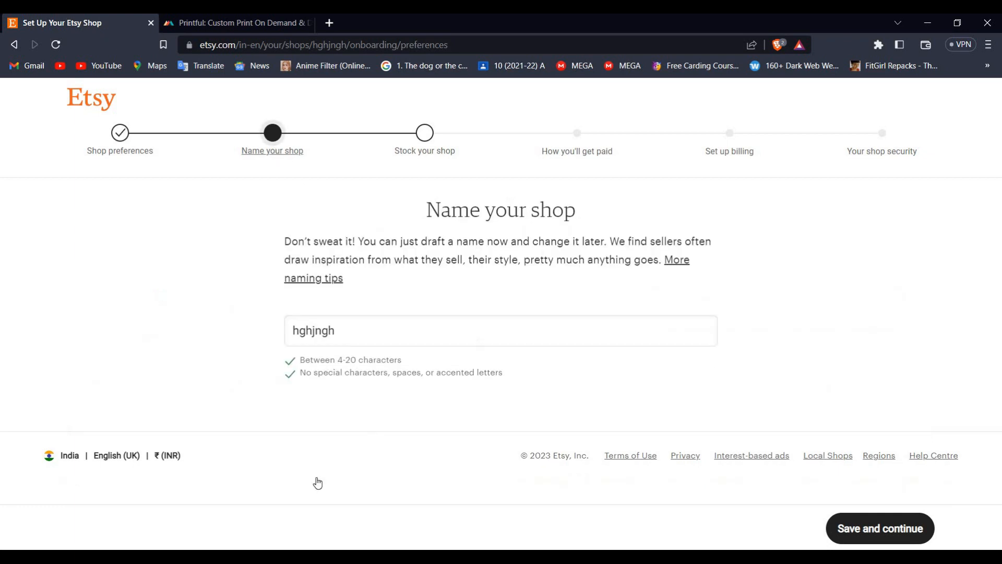
pyautogui.click(393, 328)
pyautogui.hotkey('ctrl', 'a')
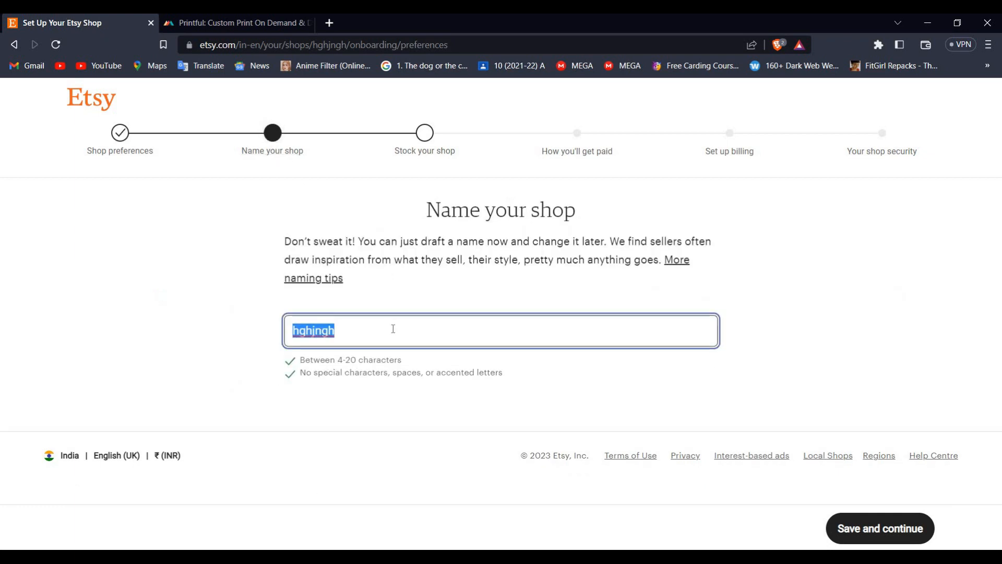
pyautogui.press('BackSpace')
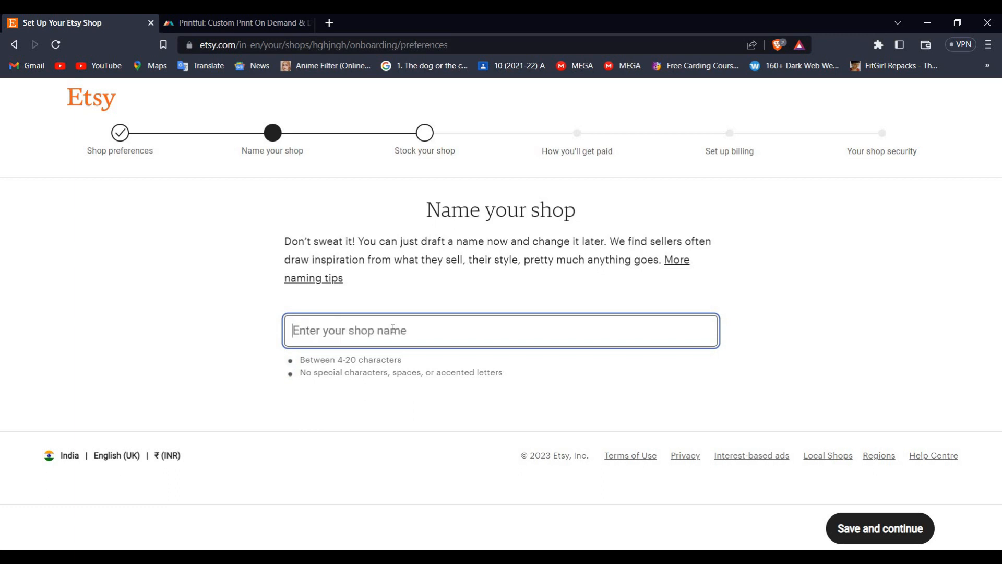
pyautogui.write('t')
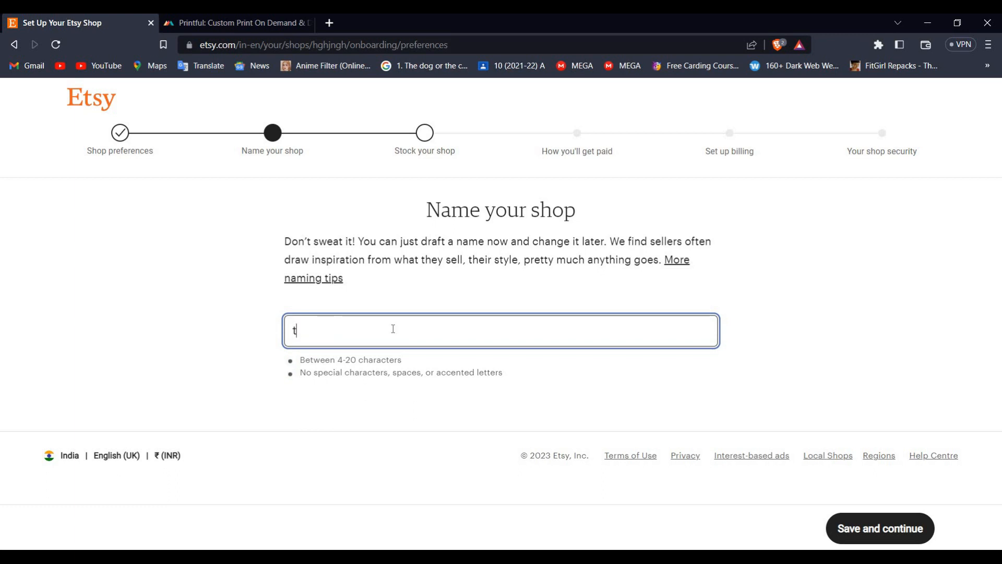
pyautogui.write('shirt')
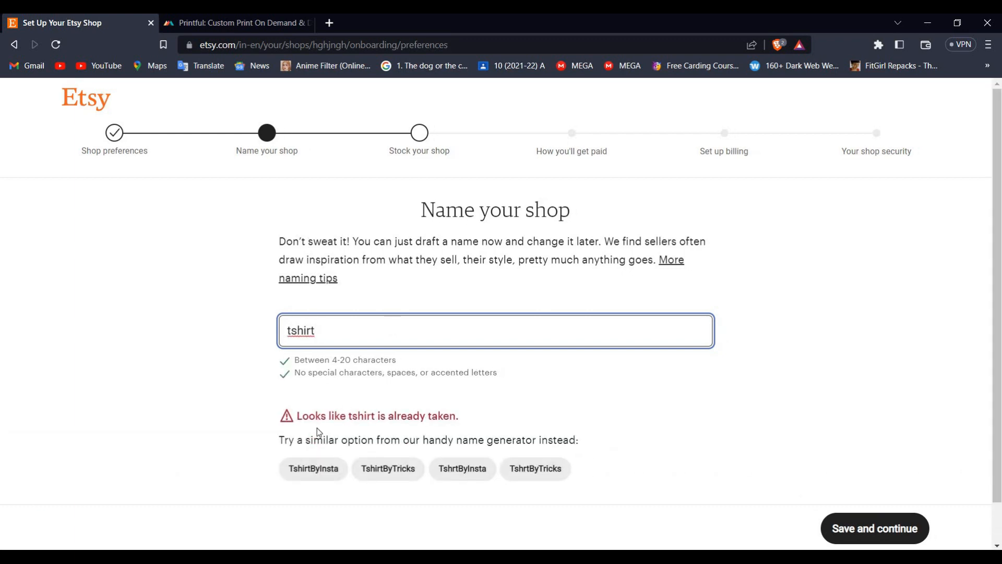
# Choose the suggested shop name TshirtByInsta, save it and continue to the listing form.
pyautogui.click(334, 469)
pyautogui.click(327, 344)
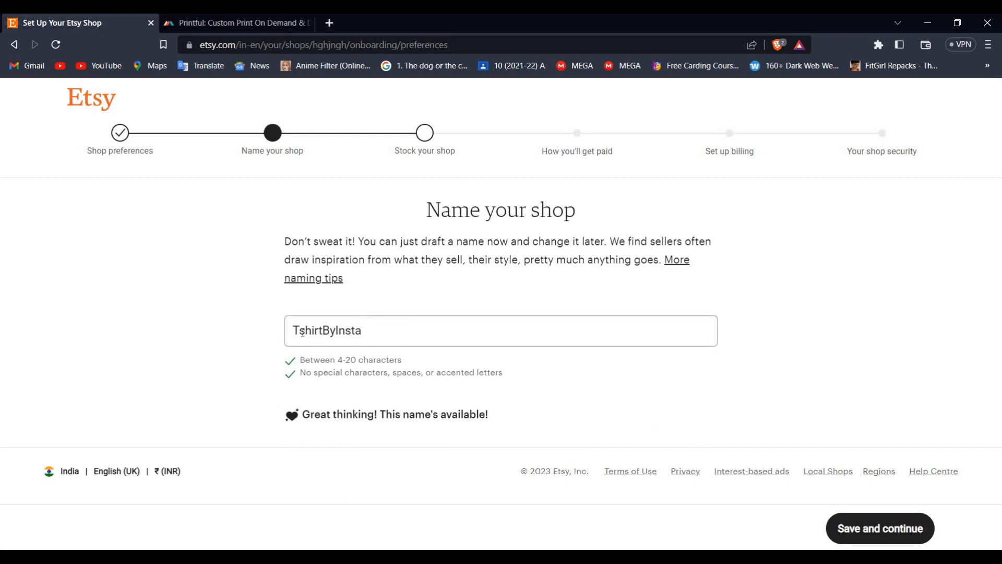
pyautogui.click(857, 537)
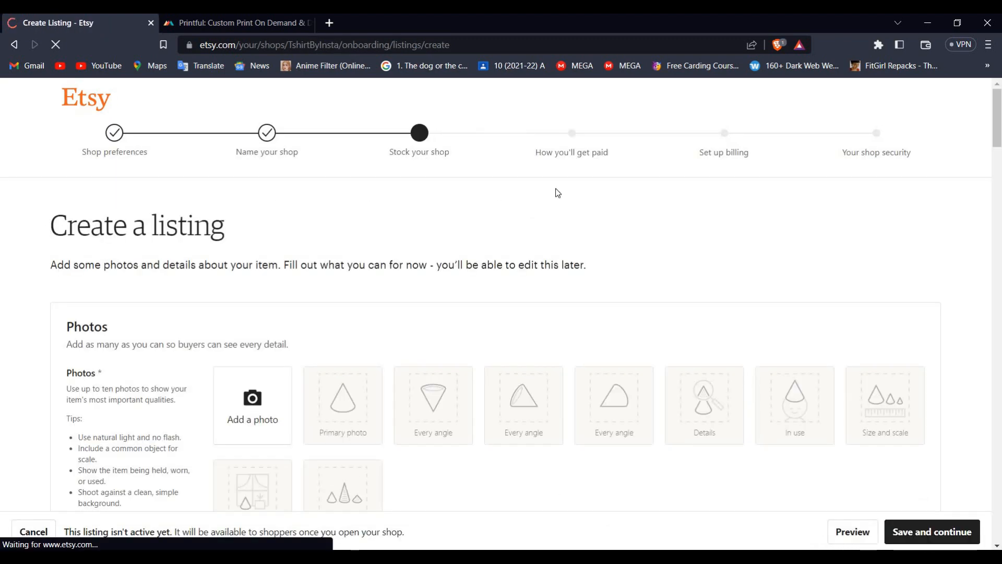
pyautogui.scroll(-15, 352, 246)
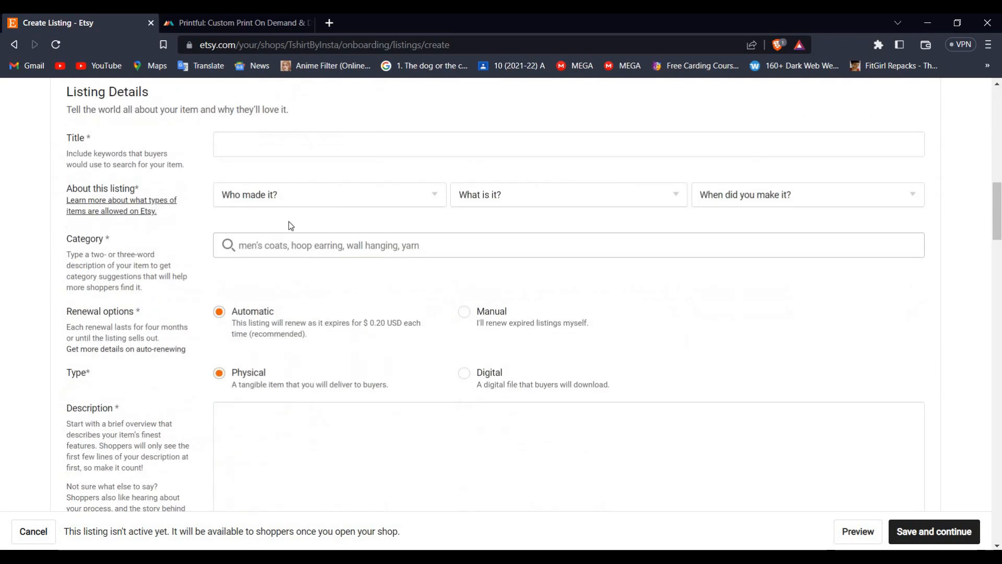
pyautogui.scroll(15, 290, 222)
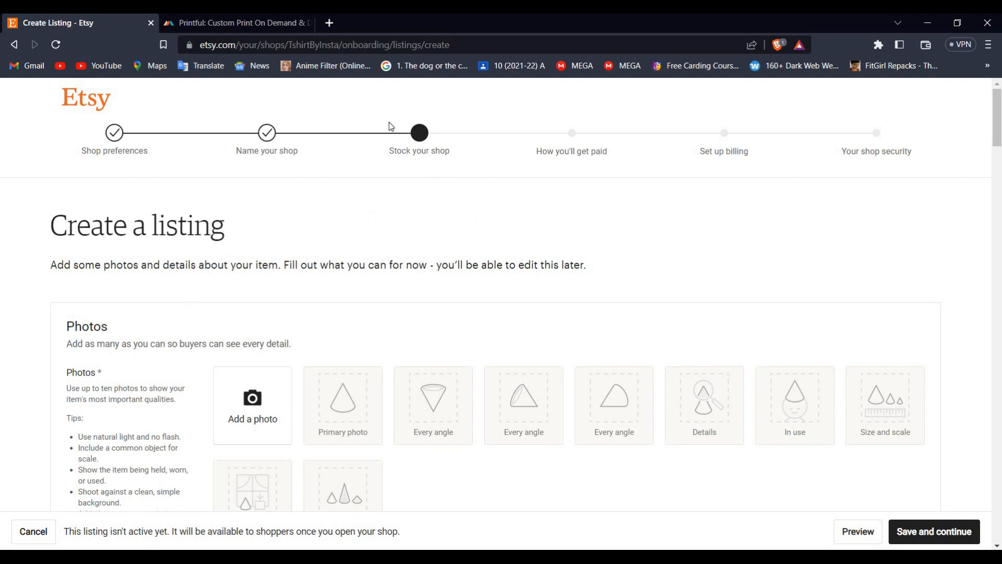
# Switch to the Printful site and look through its homepage, including the customer testimonials, T-shirt profit calculator and sign-up section.
pyautogui.click(254, 21)
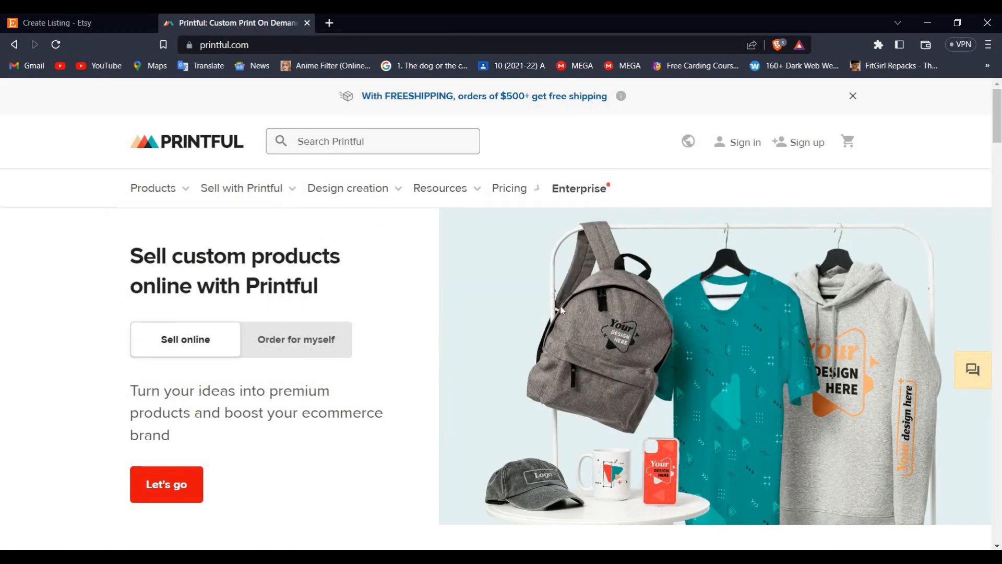
pyautogui.scroll(-10, 886, 340)
pyautogui.scroll(-8, 774, 328)
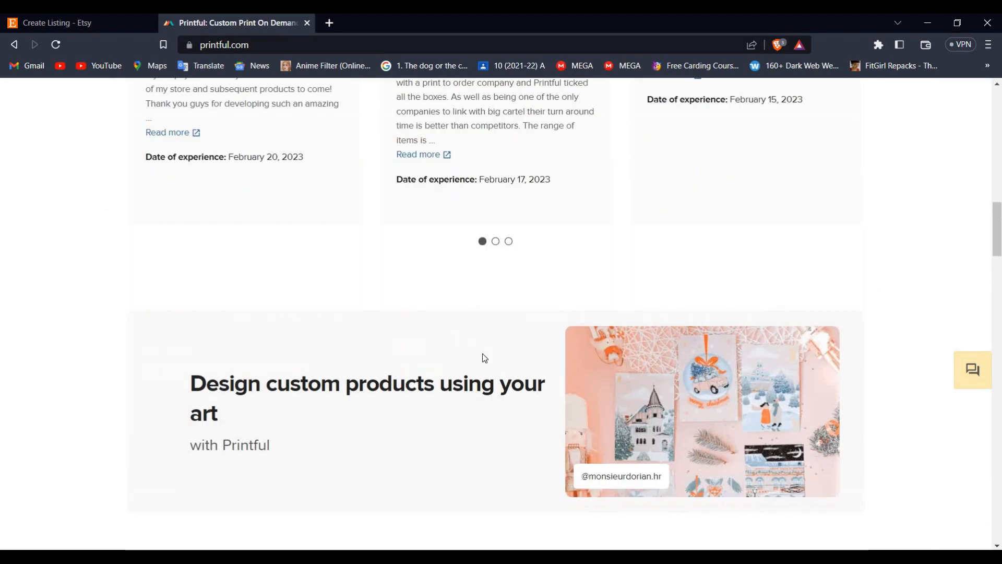
pyautogui.scroll(-12, 515, 427)
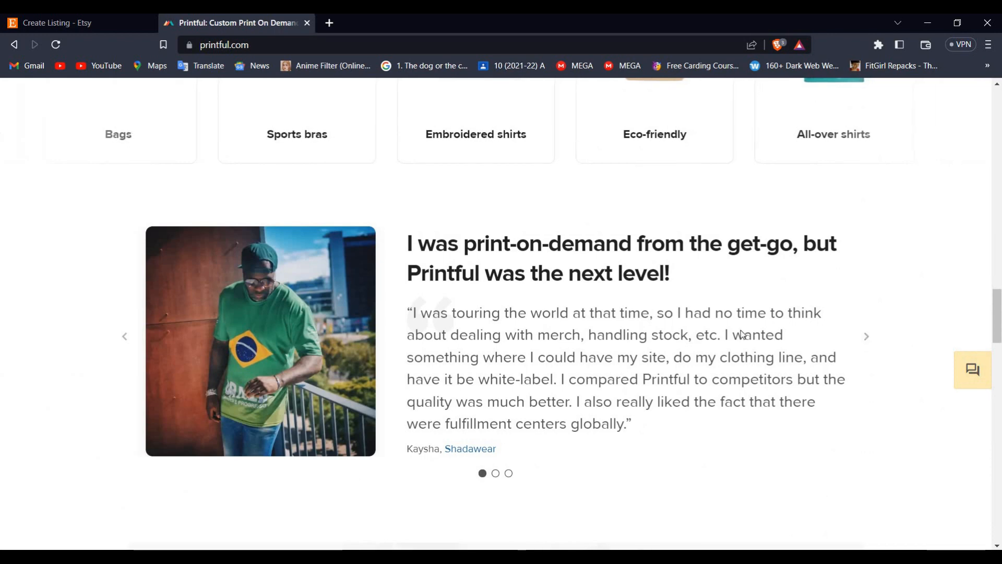
pyautogui.click(866, 337)
pyautogui.scroll(-10, 424, 370)
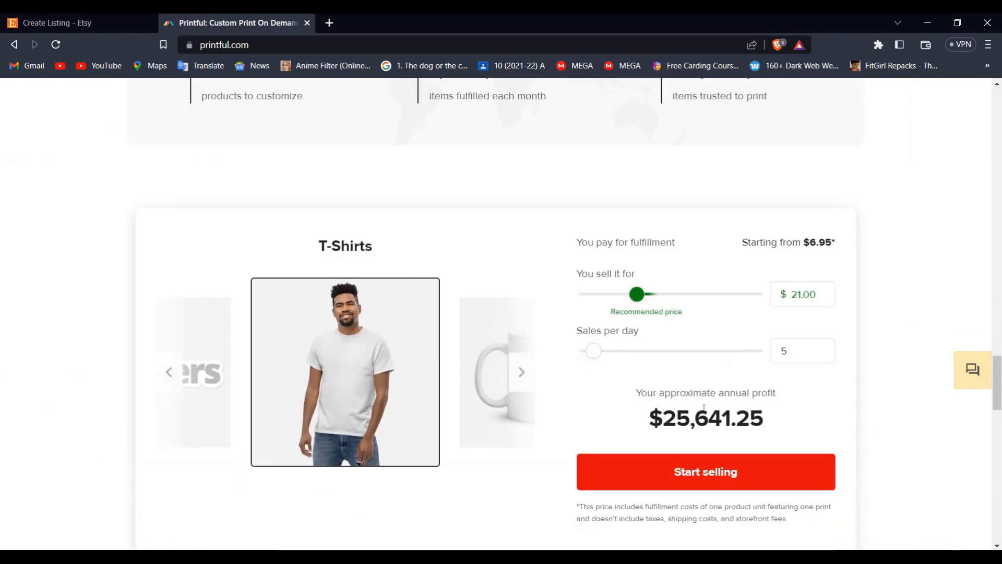
pyautogui.scroll(-1, 763, 413)
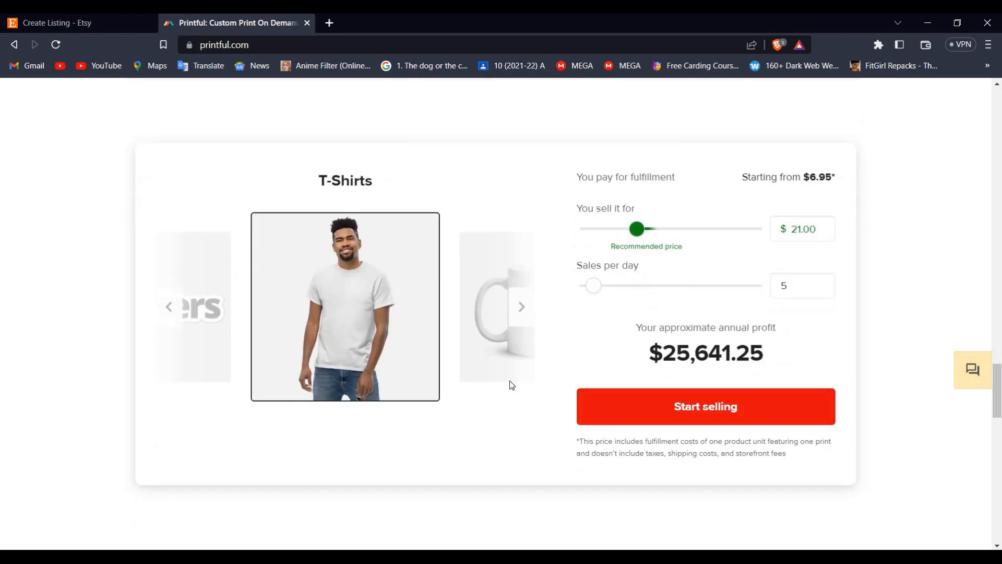
pyautogui.scroll(-15, 511, 385)
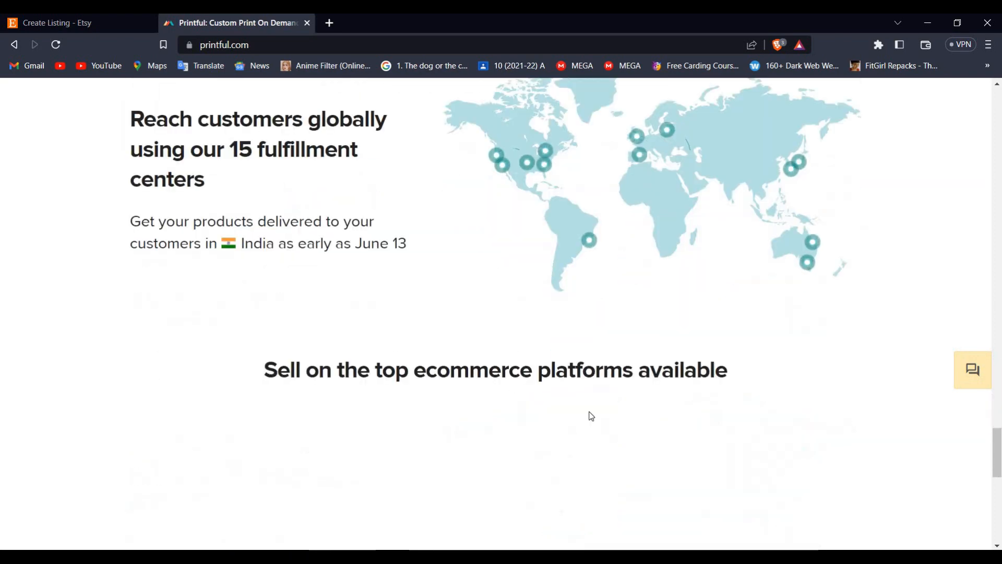
pyautogui.scroll(-7, 713, 393)
pyautogui.scroll(-4, 702, 397)
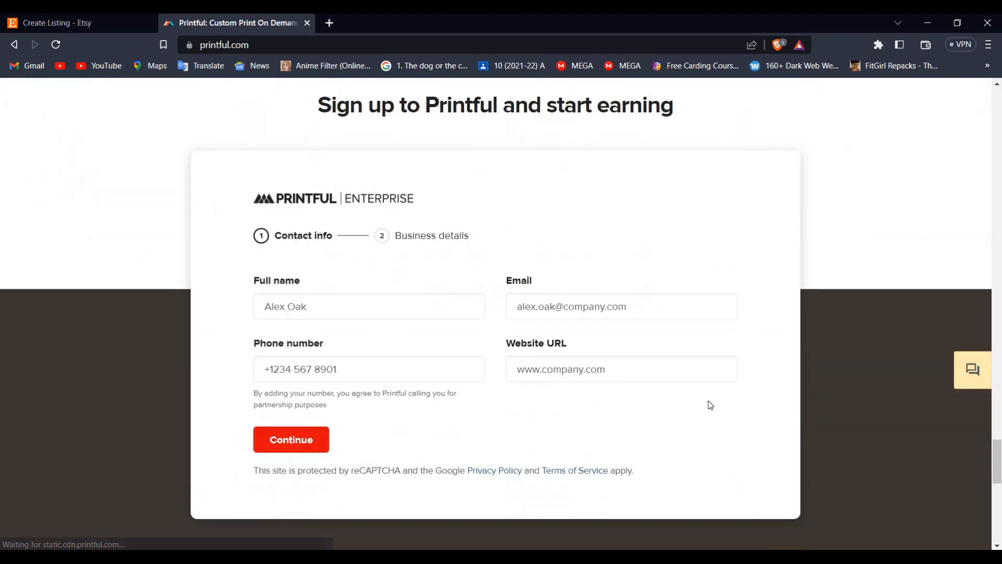
pyautogui.scroll(20, 711, 406)
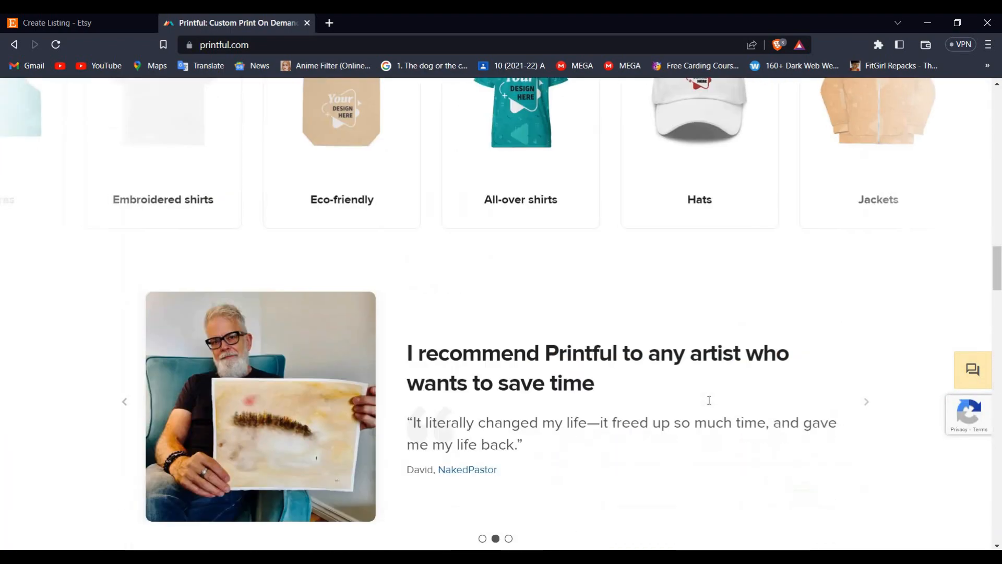
pyautogui.scroll(20, 709, 400)
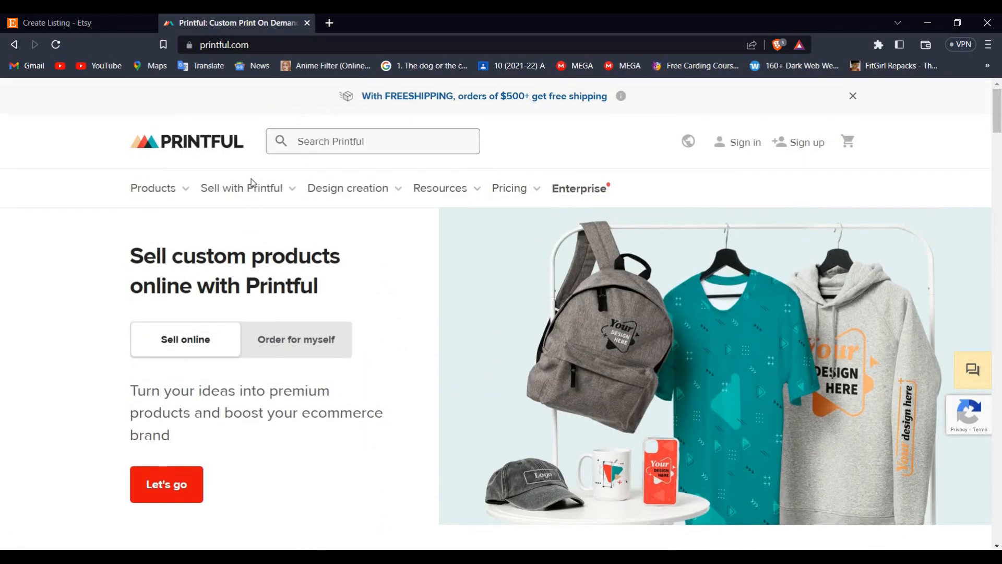
# Start connecting Printful through its Etsy marketplace integration and sign in with the Google account.
pyautogui.moveTo(253, 194)
pyautogui.moveTo(238, 242)
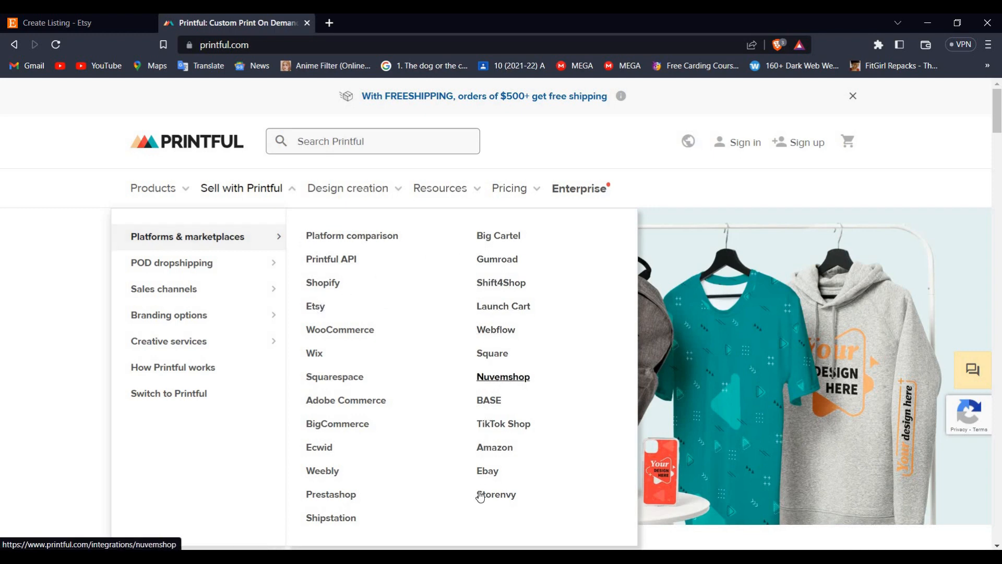
pyautogui.click(316, 308)
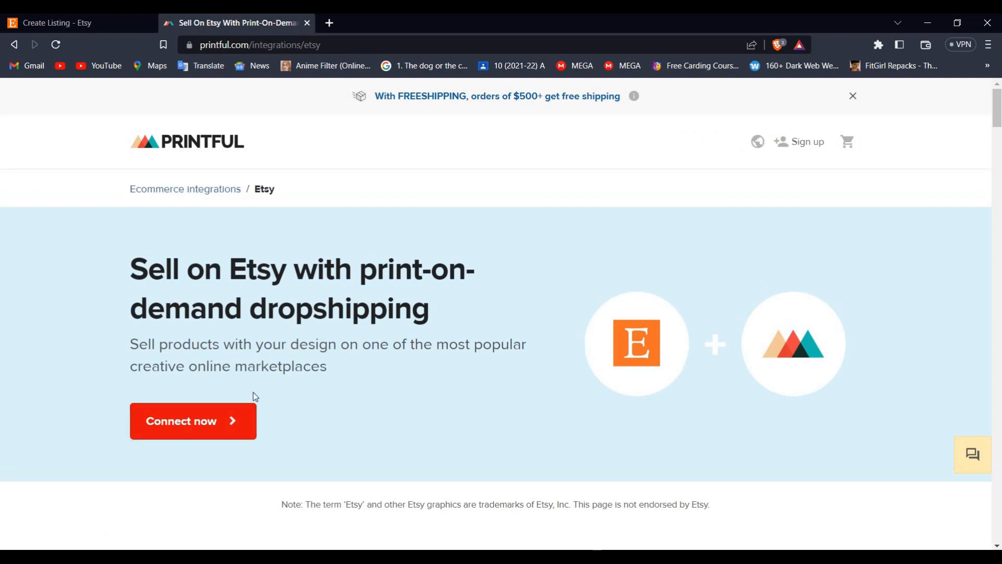
pyautogui.click(224, 425)
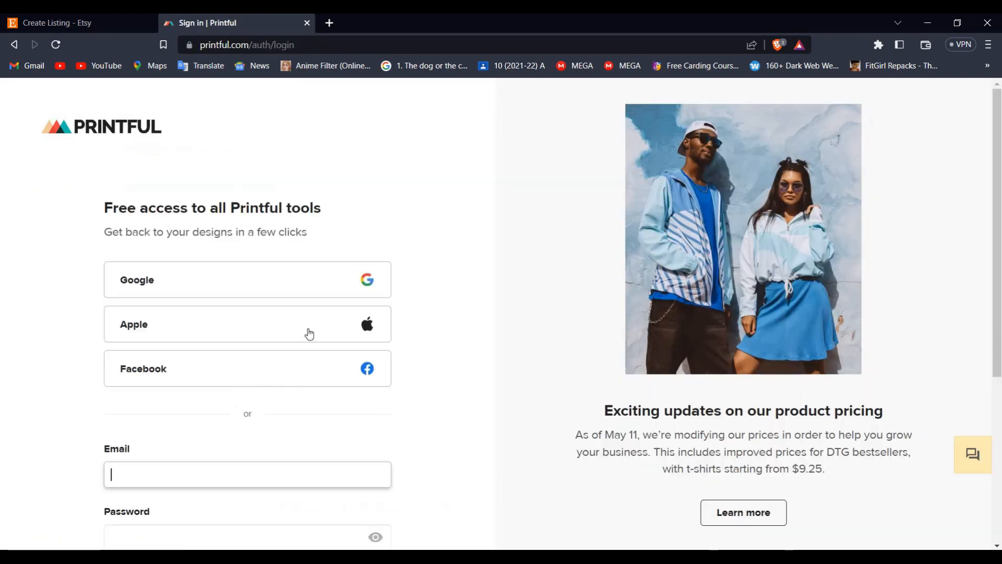
pyautogui.click(292, 291)
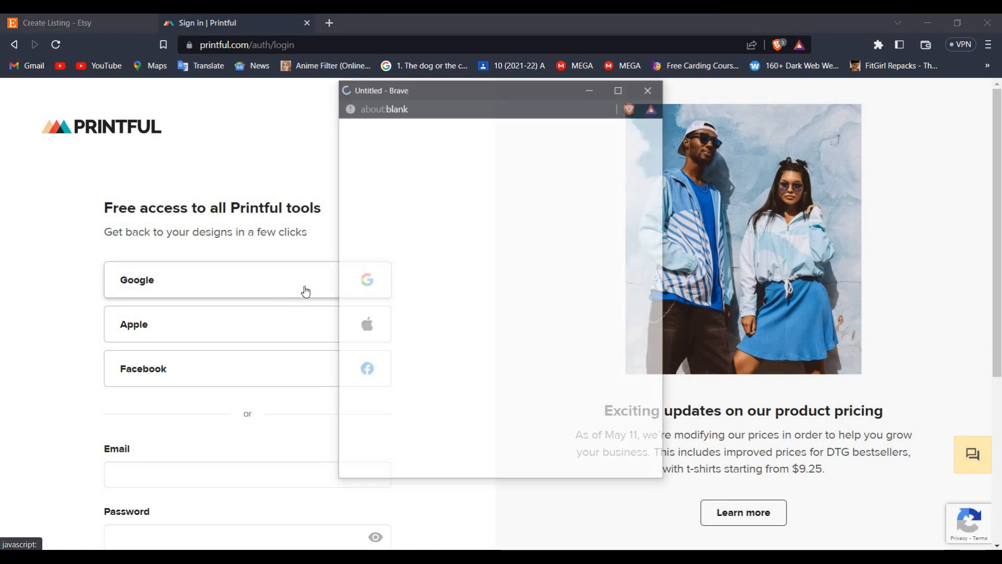
pyautogui.click(394, 311)
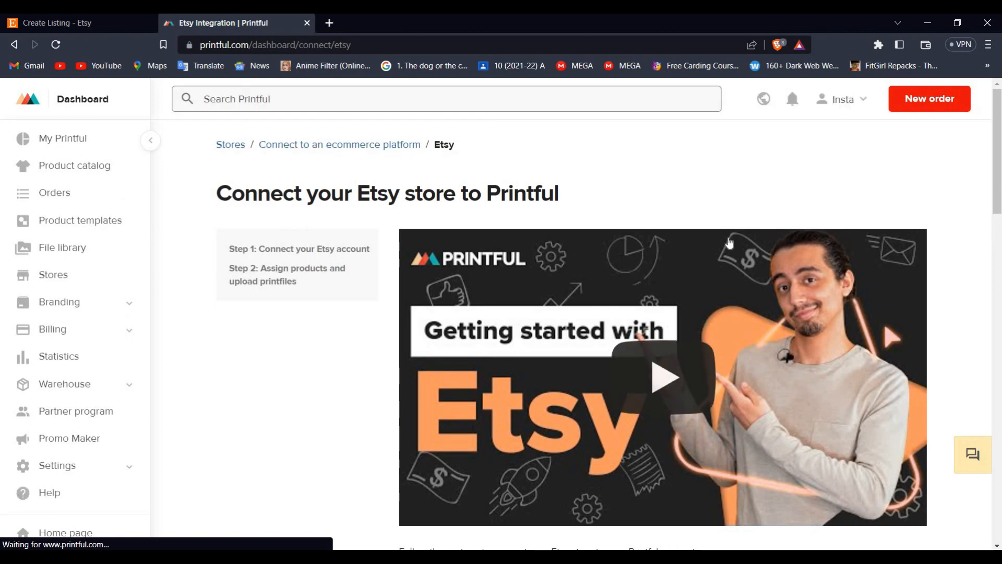
# Review the Etsy integration instructions and connect the Etsy shop to Printful.
pyautogui.scroll(-7, 581, 395)
pyautogui.scroll(-1, 581, 396)
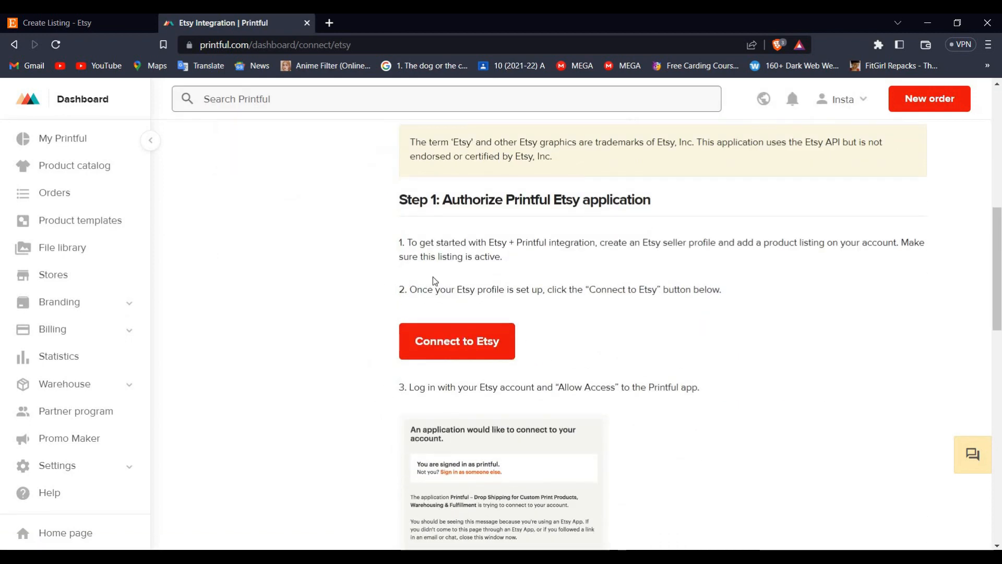
pyautogui.scroll(-4, 541, 343)
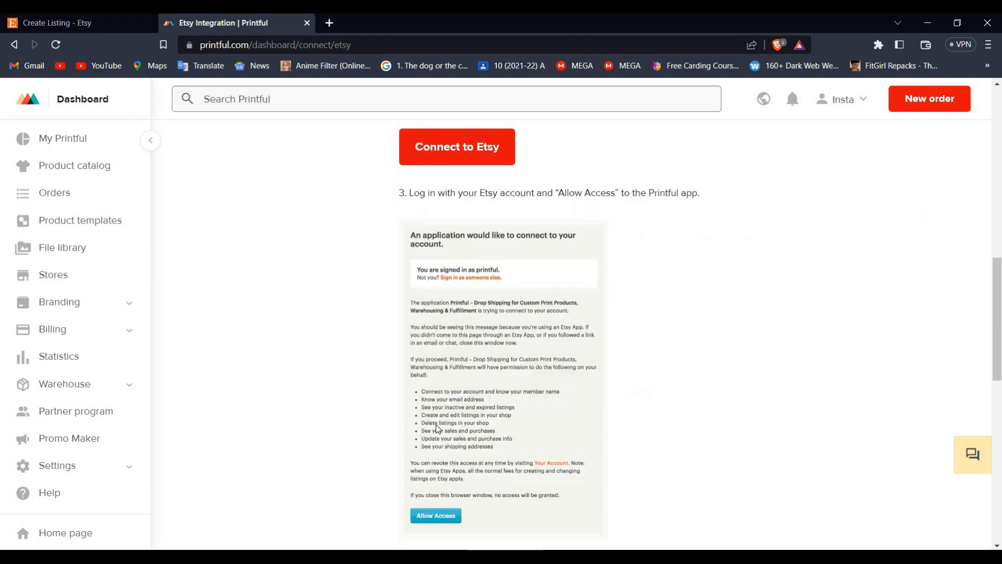
pyautogui.scroll(-3, 470, 397)
pyautogui.scroll(2, 468, 400)
pyautogui.scroll(-3, 468, 401)
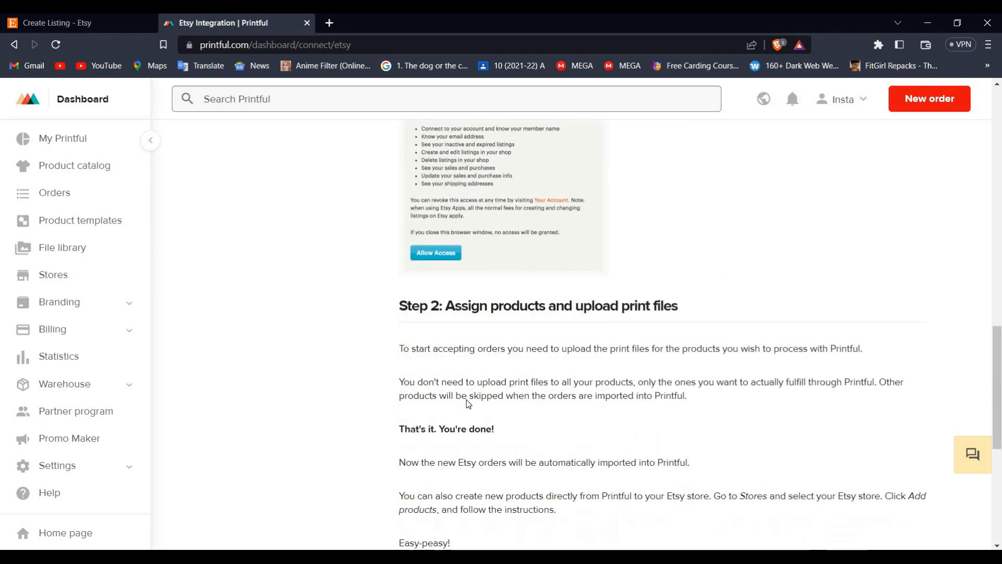
pyautogui.scroll(8, 472, 355)
pyautogui.scroll(-3, 476, 320)
pyautogui.click(474, 287)
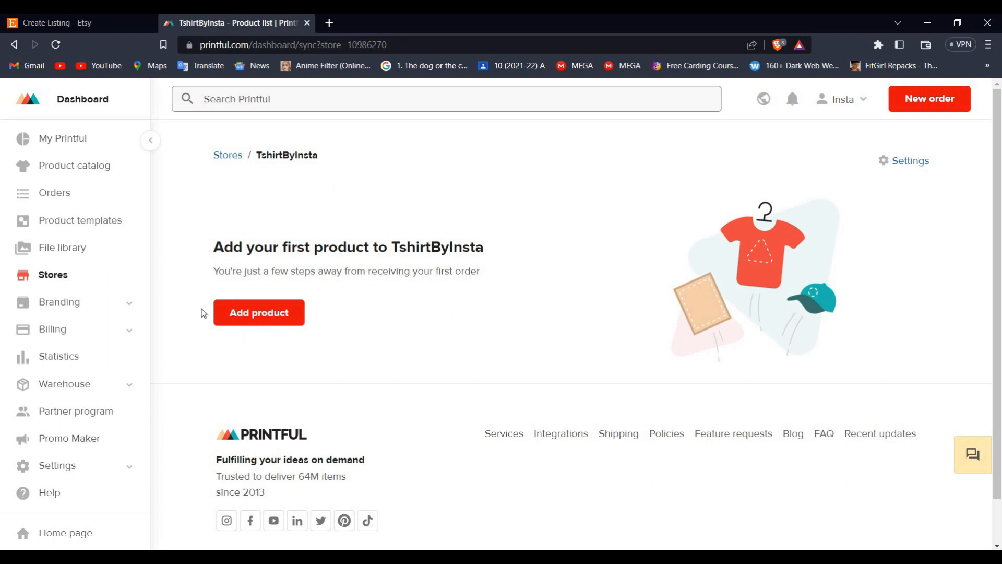
# Start adding the first product to the TshirtByInsta store and look over the new products catalog.
pyautogui.click(291, 313)
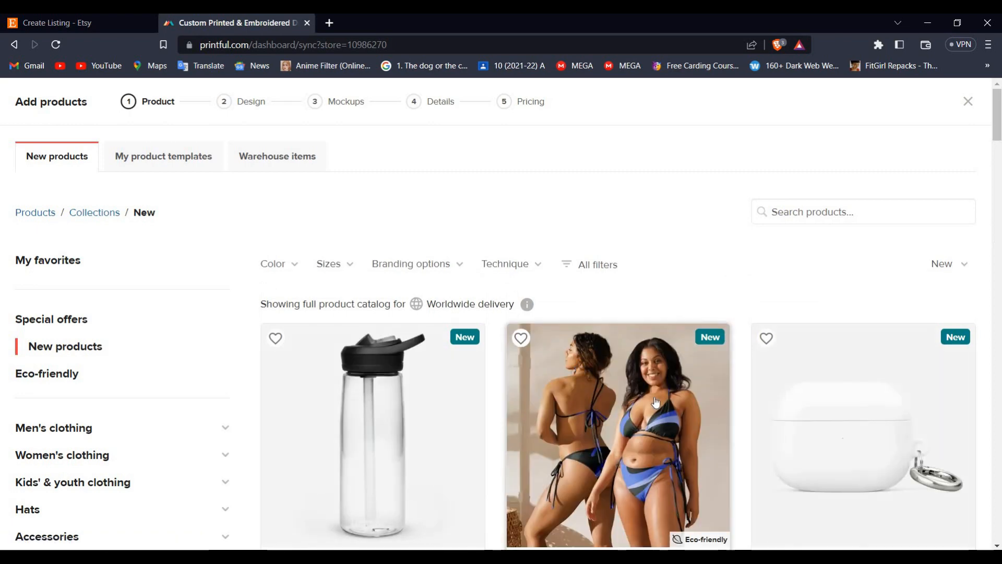
pyautogui.scroll(-5, 579, 376)
pyautogui.scroll(5, 580, 382)
# Search the product catalog for T-shirts, choose the Unisex Lightweight T-Shirt | Gildan 980 and look over its design options.
pyautogui.click(828, 218)
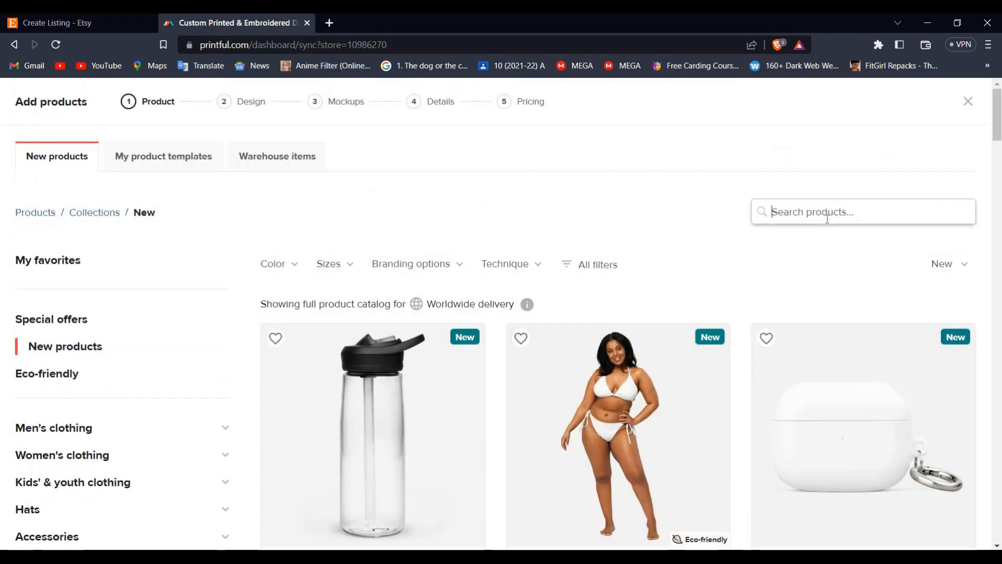
pyautogui.write('t')
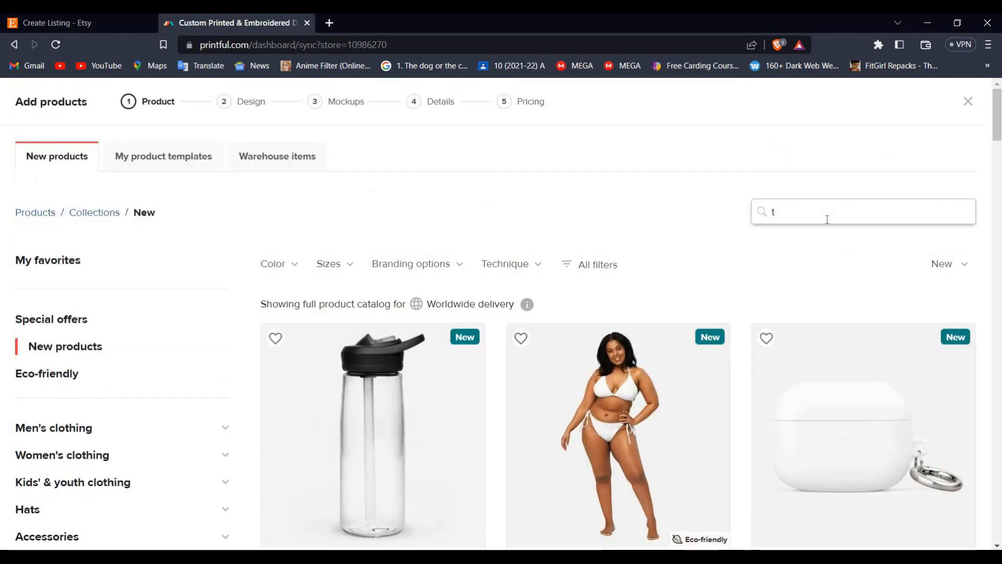
pyautogui.write(' shirt')
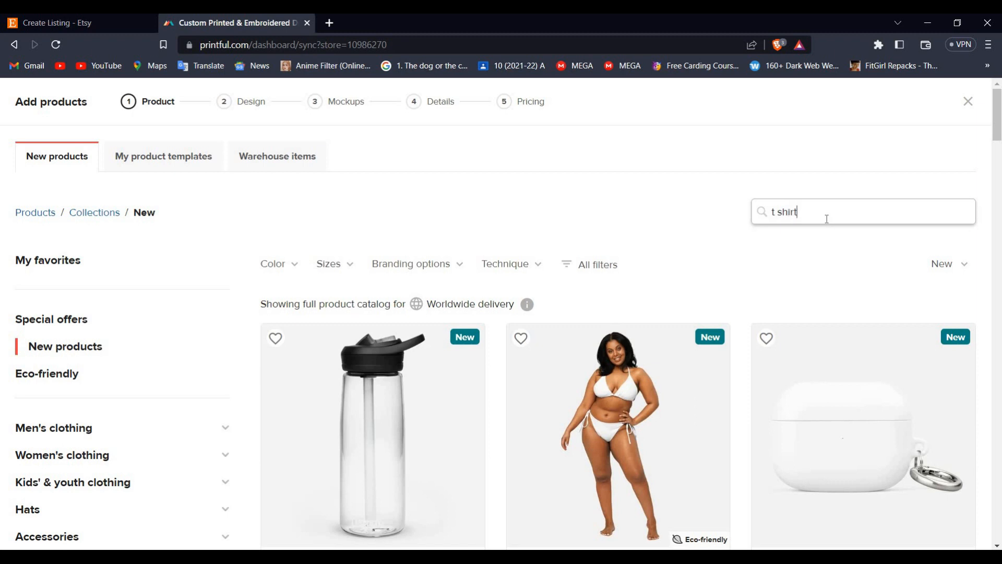
pyautogui.doubleClick(827, 219)
pyautogui.click(826, 219)
pyautogui.press('BackSpace')
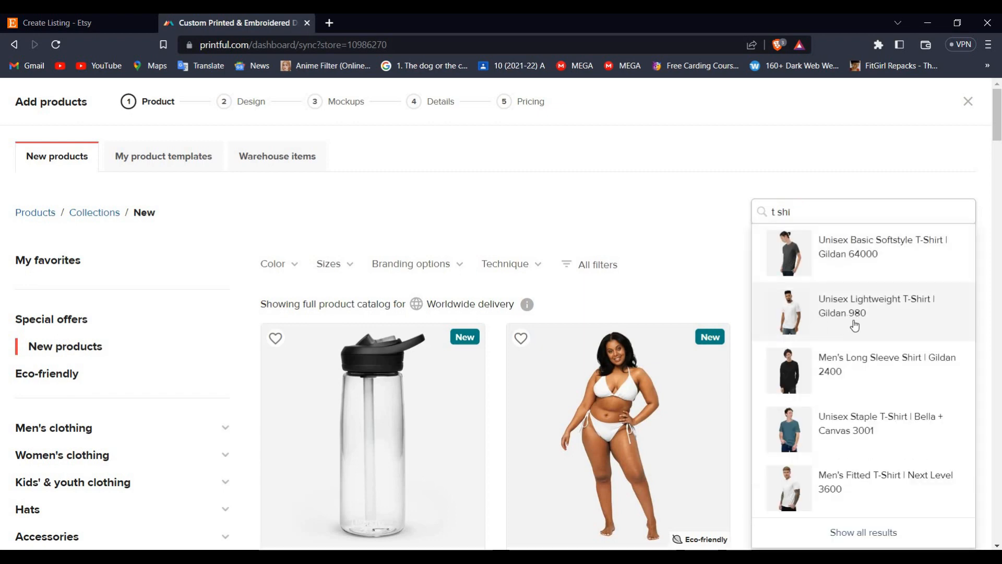
pyautogui.click(833, 329)
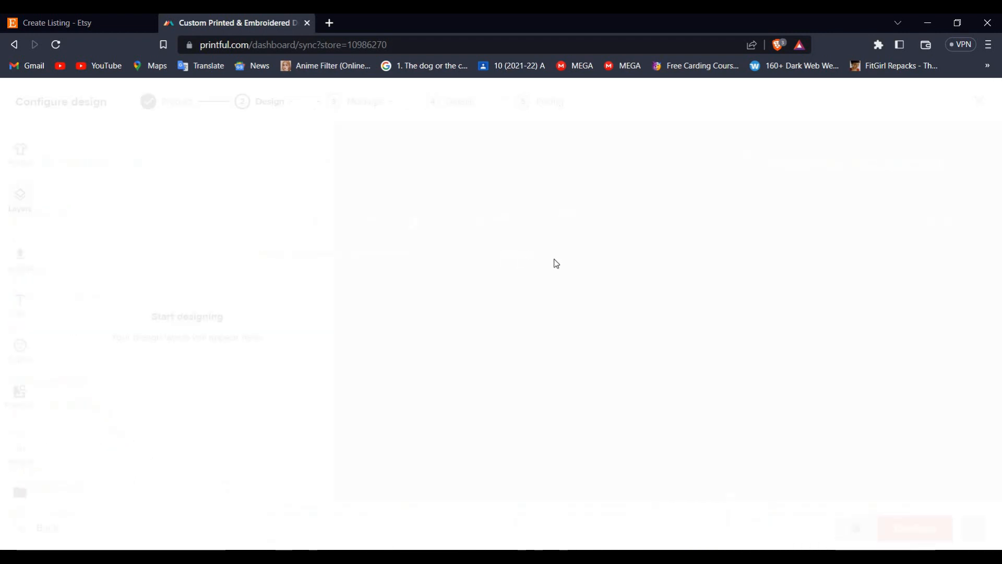
pyautogui.scroll(-2, 606, 350)
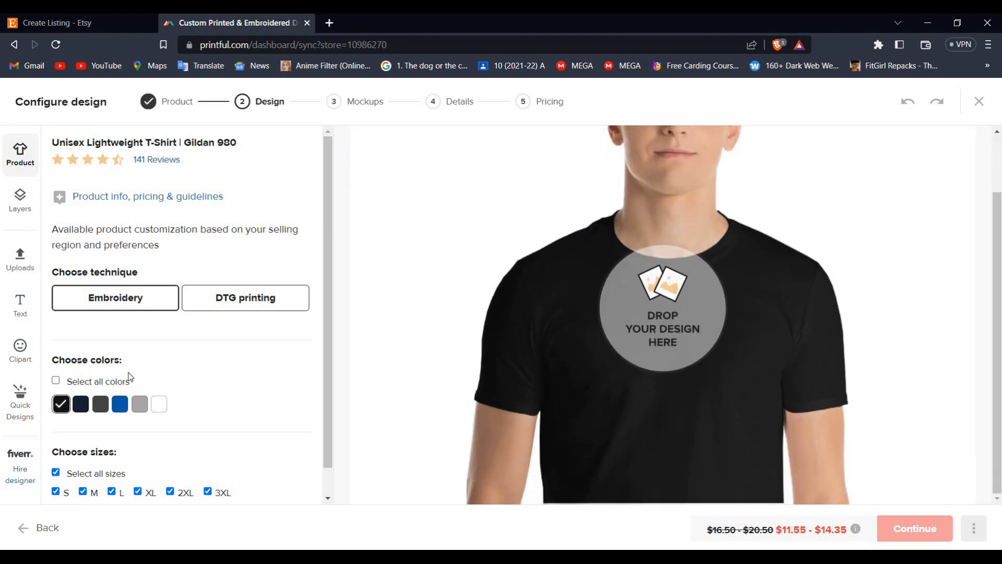
pyautogui.scroll(2, 626, 350)
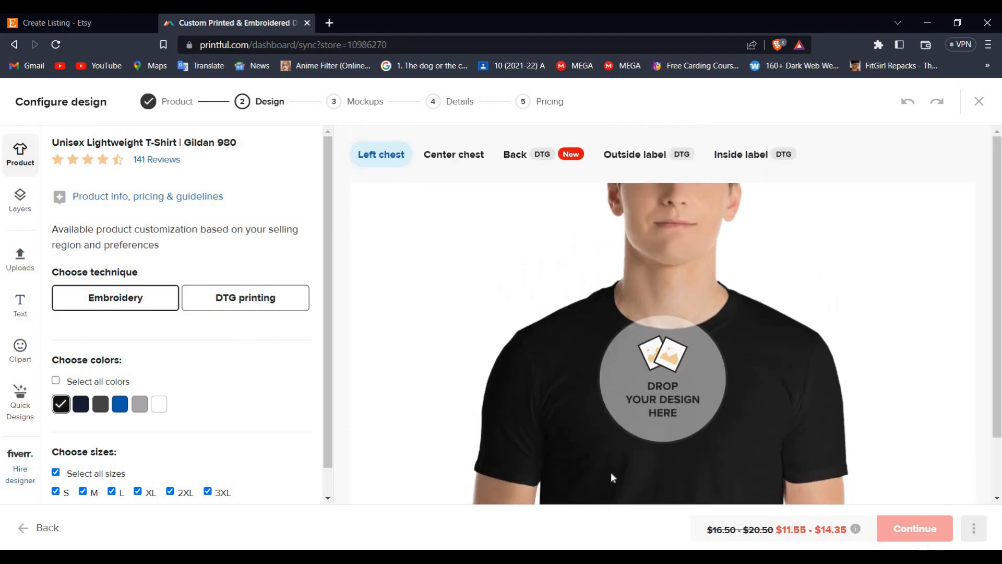
# Open the Canva website in a new browser tab.
pyautogui.click(333, 24)
pyautogui.write('can')
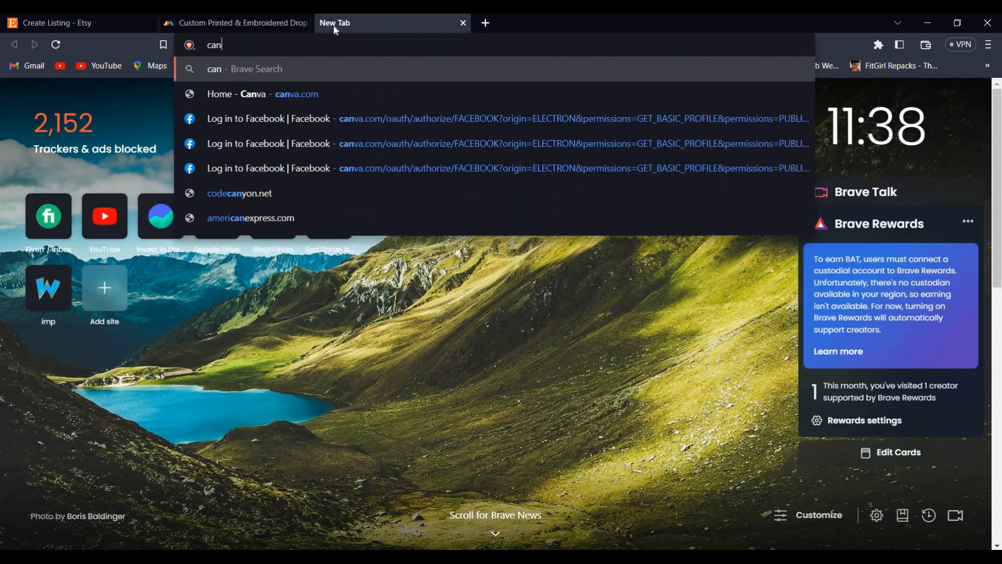
pyautogui.write('va')
pyautogui.press('Return')
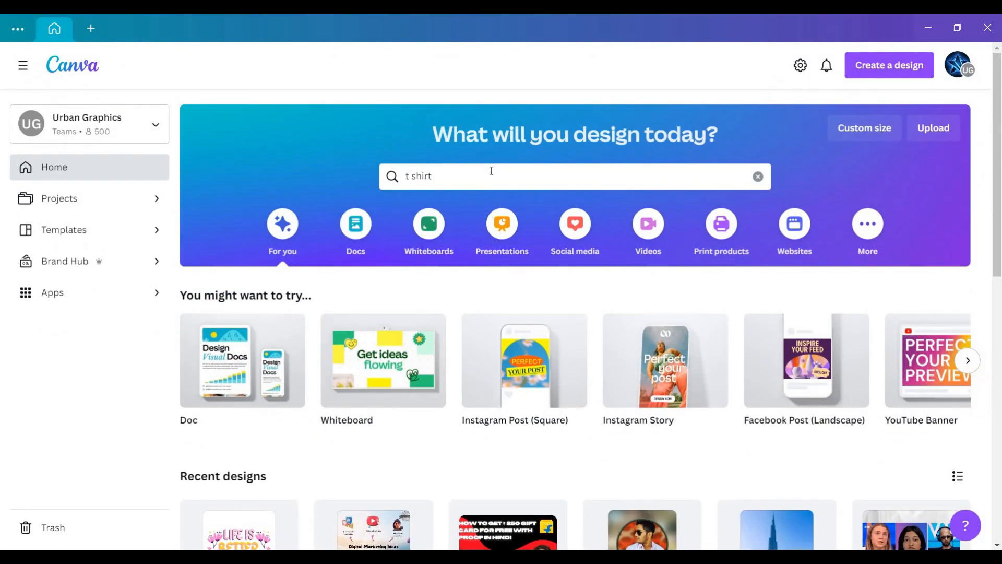
# In the Canva desktop app, use the "t shirt" search to reach the T-Shirt templates and create a blank T-shirt design.
pyautogui.click(506, 167)
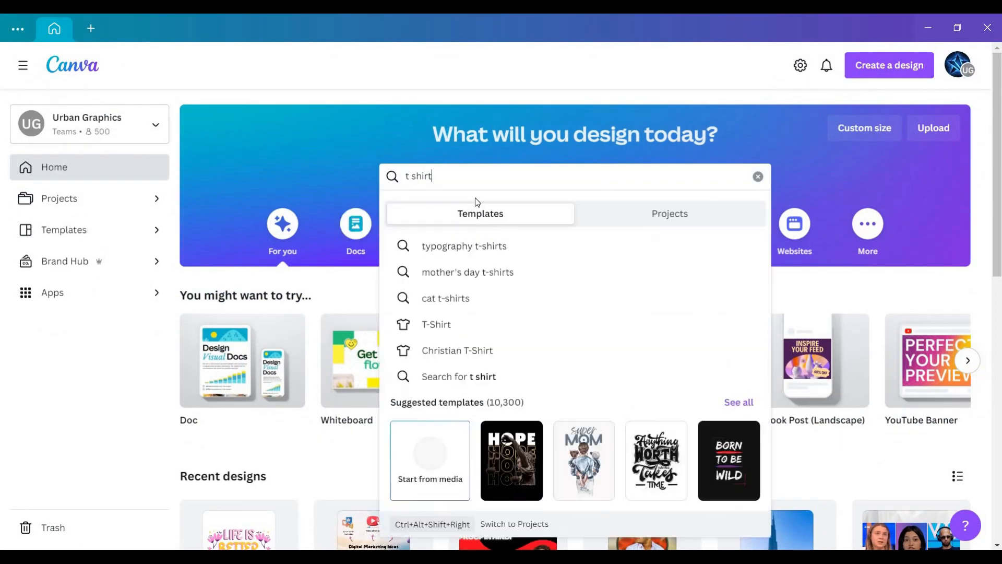
pyautogui.click(450, 325)
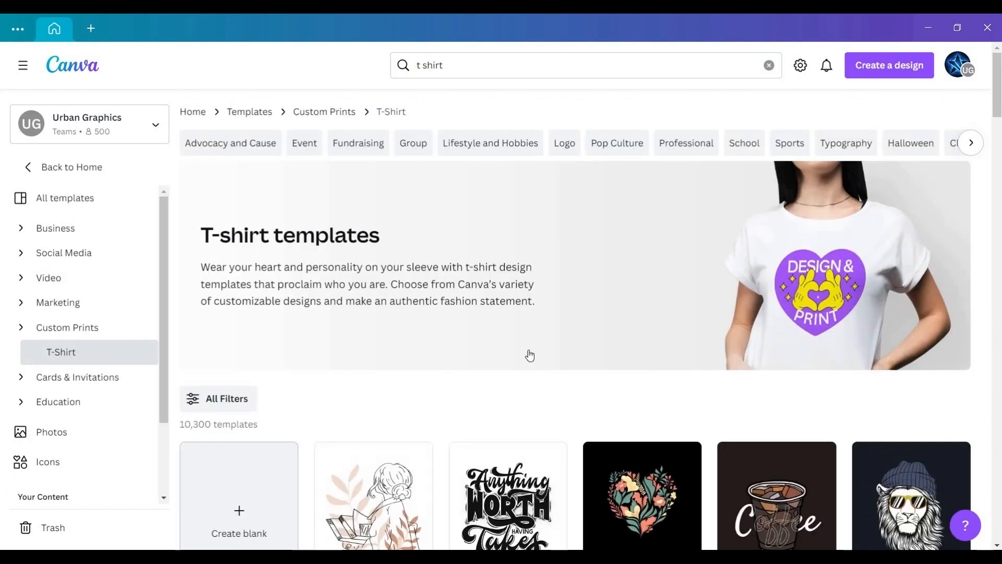
pyautogui.scroll(-5, 317, 323)
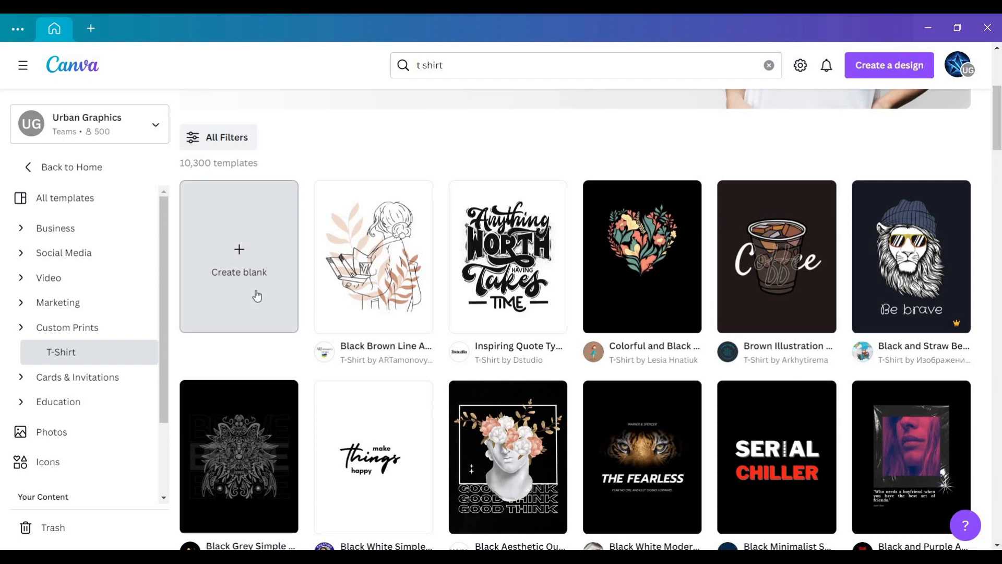
pyautogui.click(256, 291)
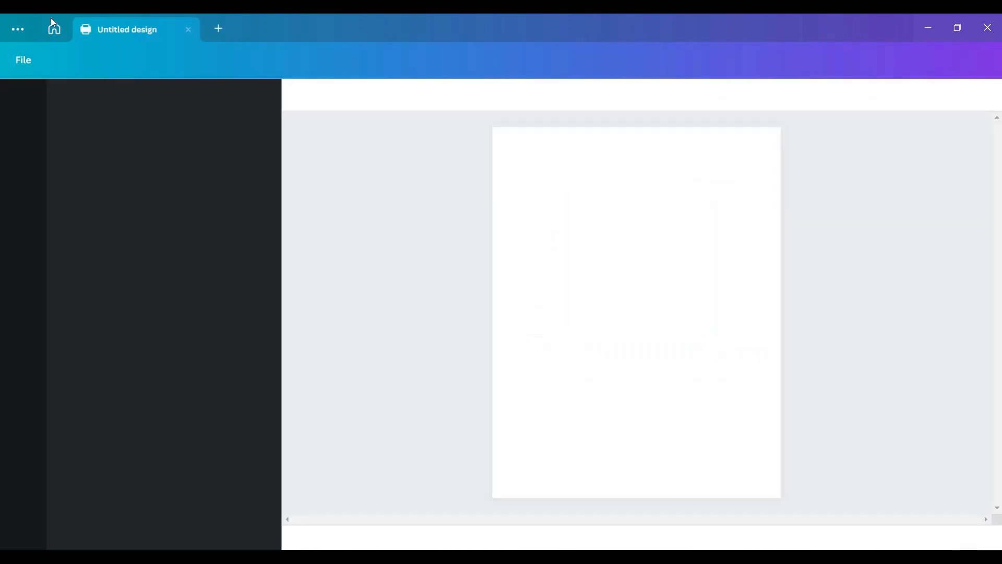
# Return to the T-shirt templates gallery and look through the available designs.
pyautogui.click(52, 23)
pyautogui.scroll(-1, 589, 362)
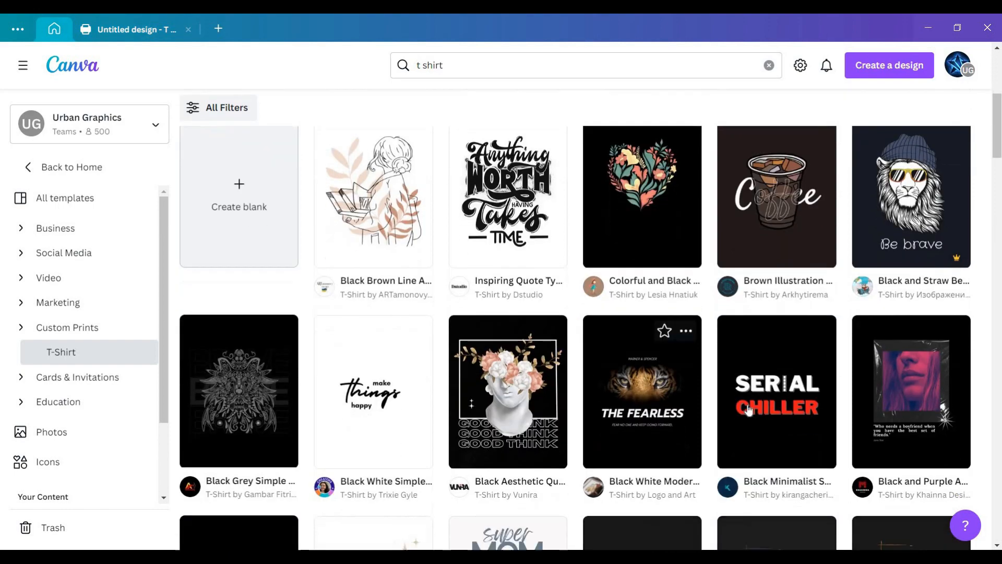
pyautogui.scroll(-3, 712, 369)
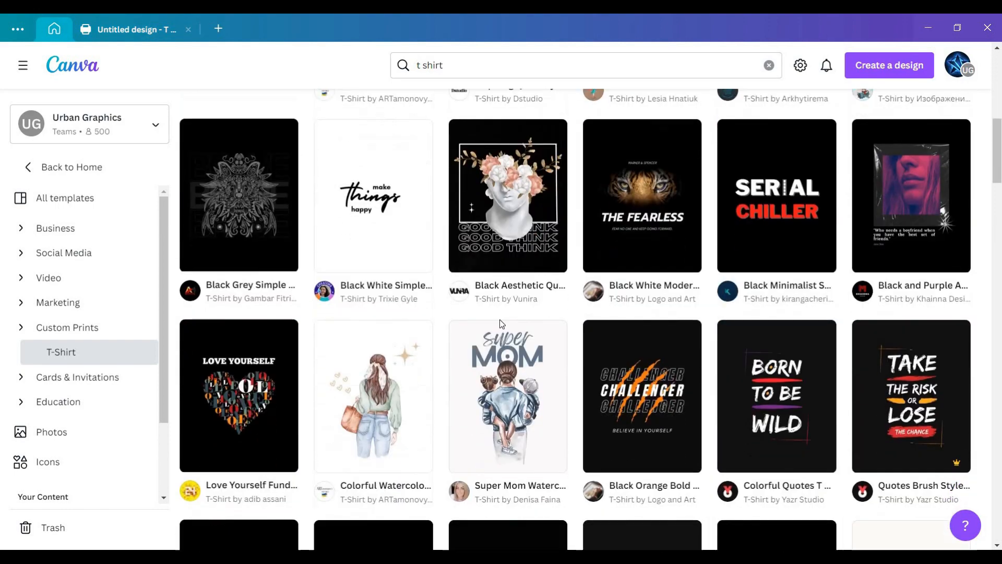
pyautogui.scroll(-3, 522, 320)
pyautogui.scroll(-5, 519, 282)
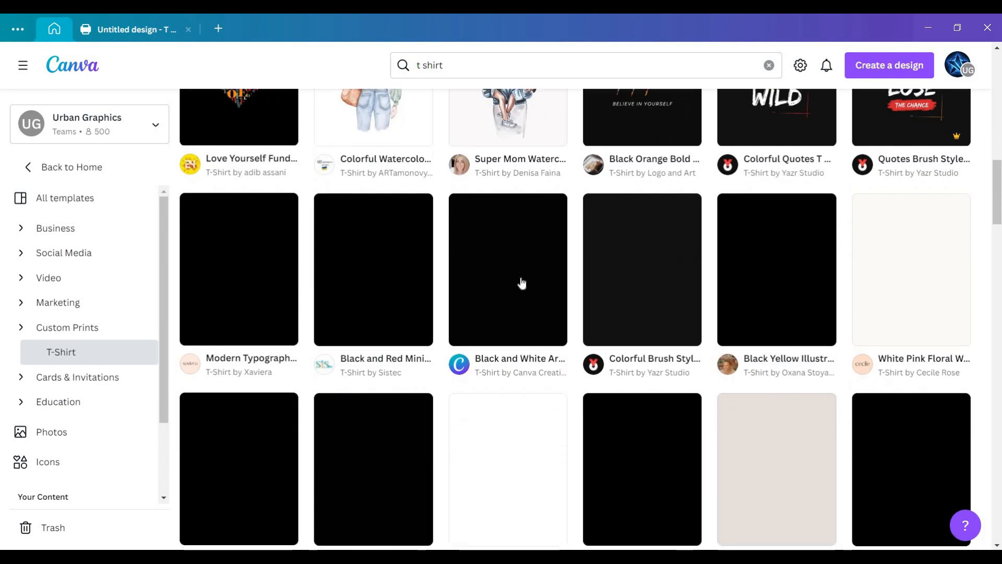
pyautogui.scroll(8, 573, 308)
pyautogui.scroll(-7, 232, 144)
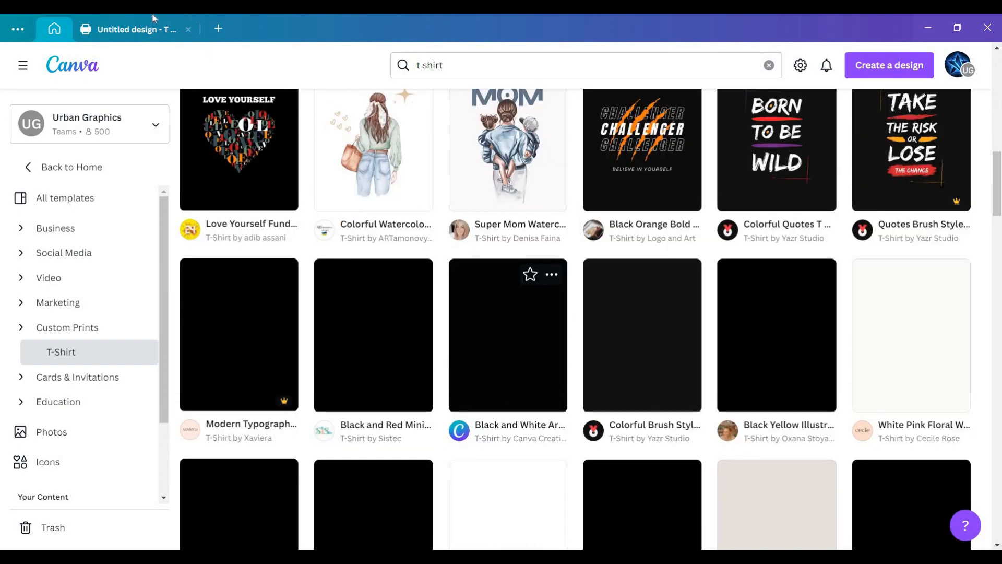
# Reopen the blank design in a maximized window and apply the Colorful Watercolor Illustrated Elegant Fashion T-Shirt template.
pyautogui.doubleClick(152, 13)
pyautogui.click(201, 21)
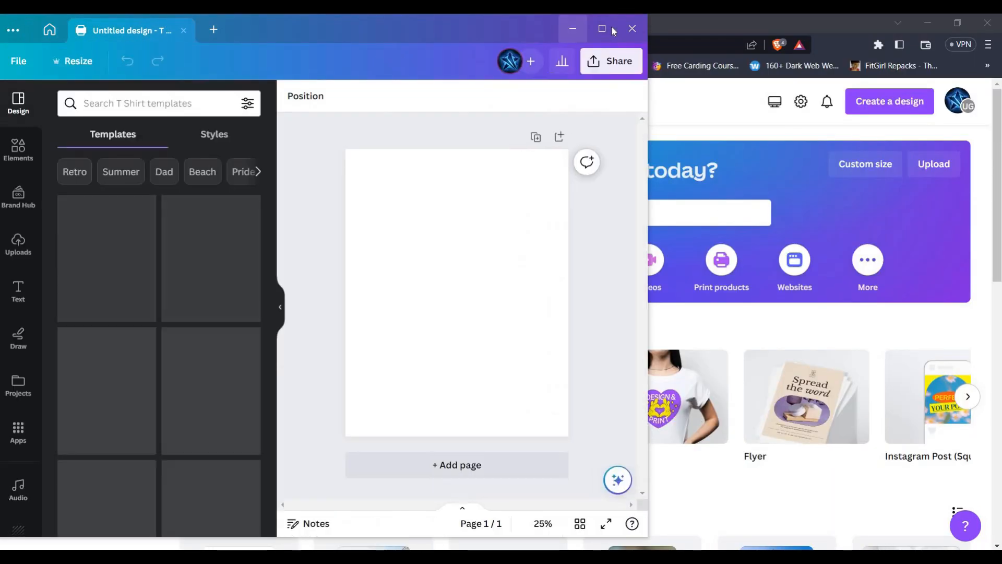
pyautogui.click(603, 30)
pyautogui.scroll(-5, 172, 365)
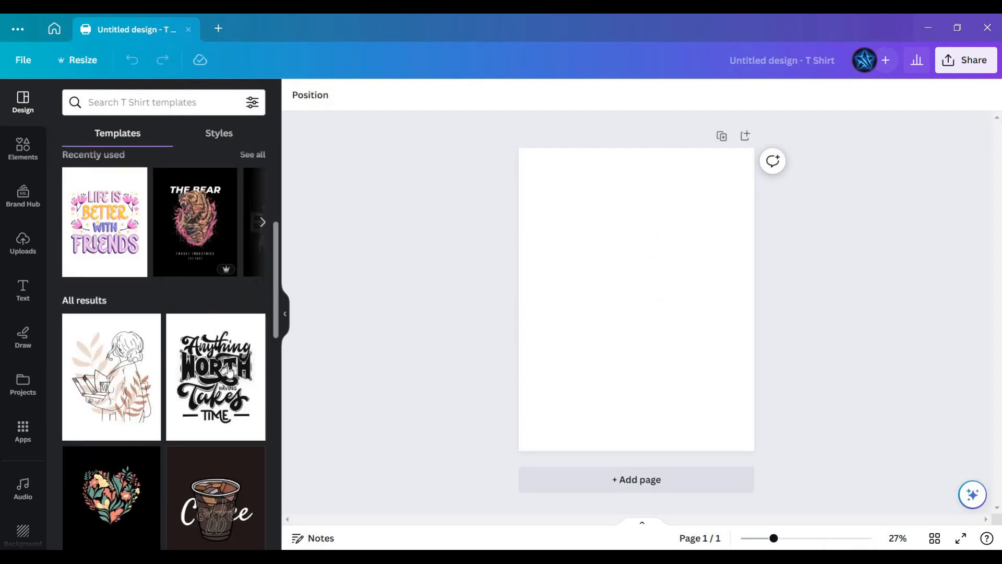
pyautogui.scroll(-5, 230, 364)
pyautogui.scroll(-3, 261, 397)
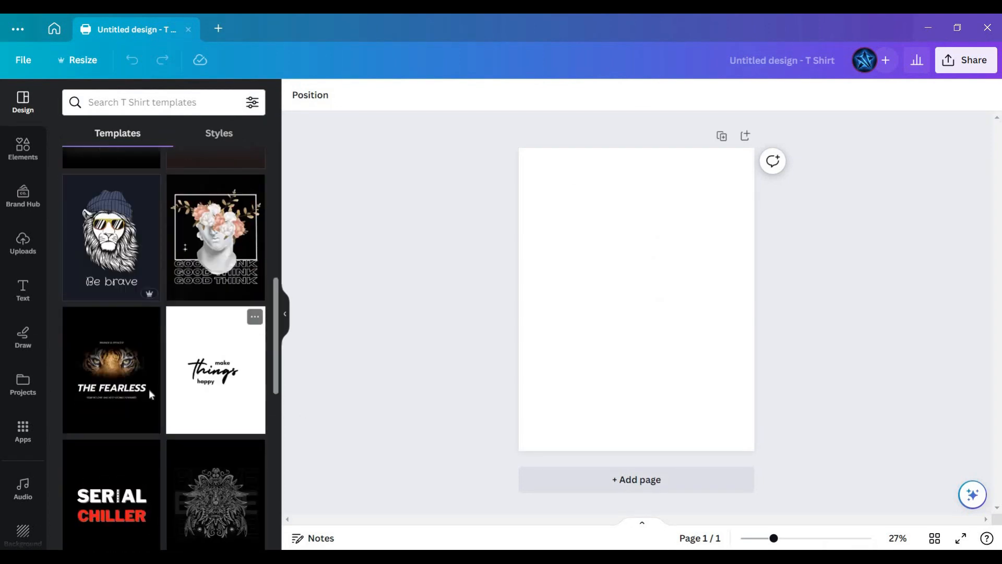
pyautogui.scroll(-8, 149, 390)
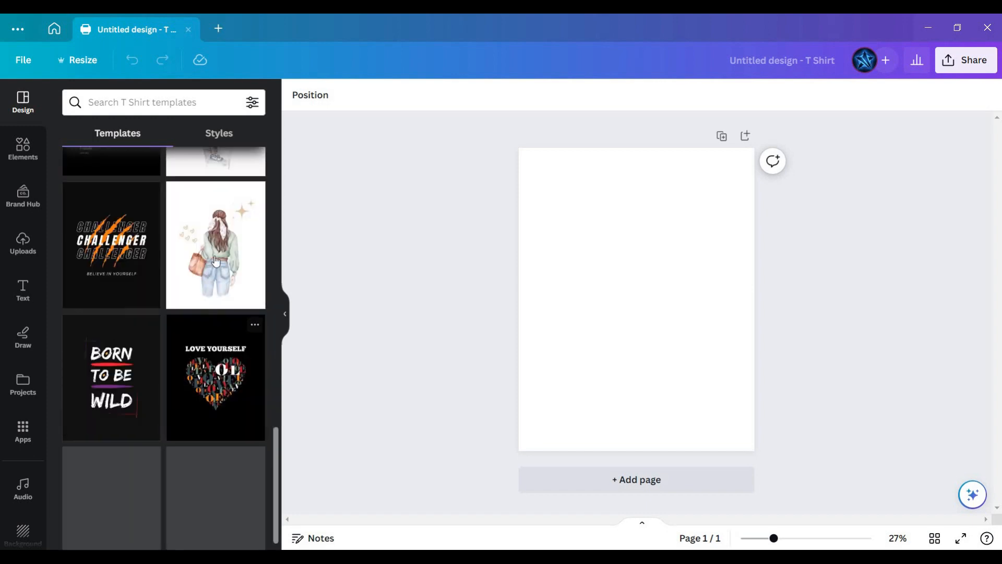
pyautogui.click(215, 256)
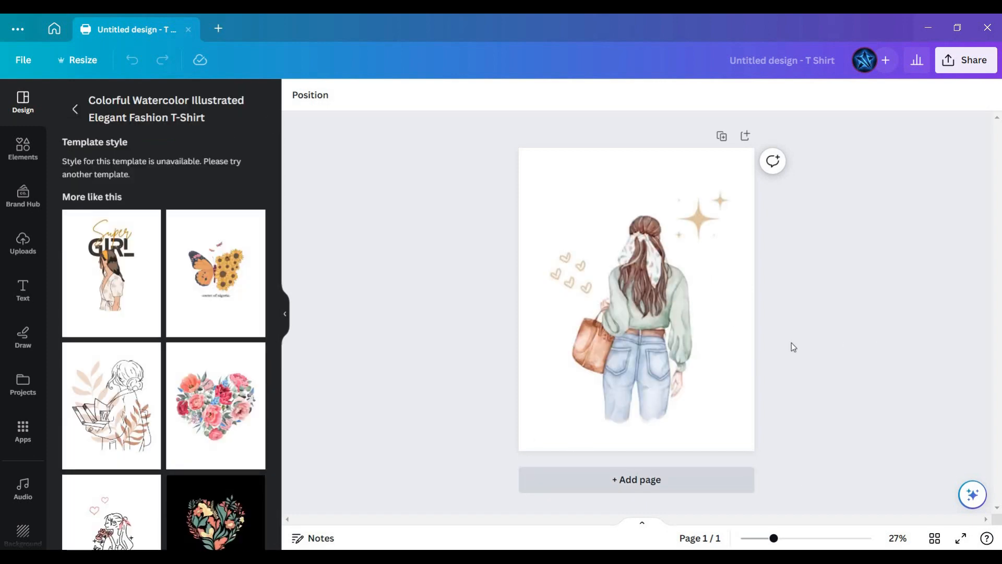
pyautogui.click(741, 335)
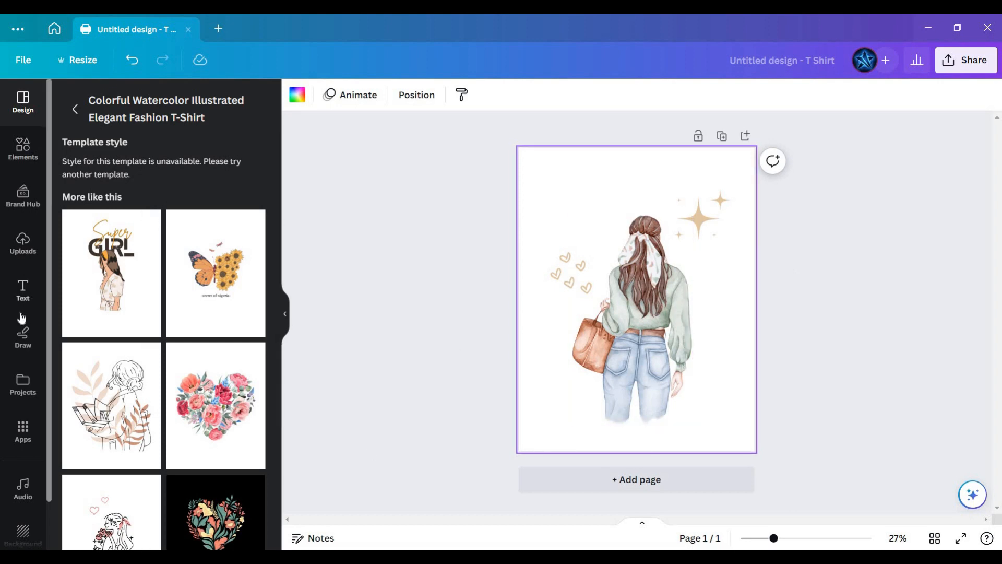
# Browse the font combinations and add the neon "Good vibes" text over the woman illustration.
pyautogui.click(10, 285)
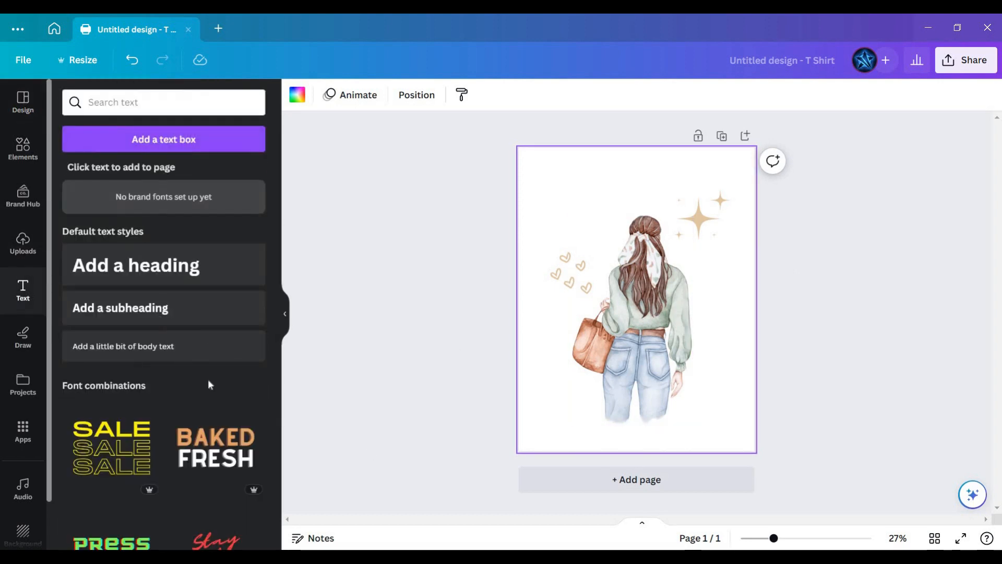
pyautogui.scroll(-5, 198, 355)
pyautogui.scroll(-15, 198, 399)
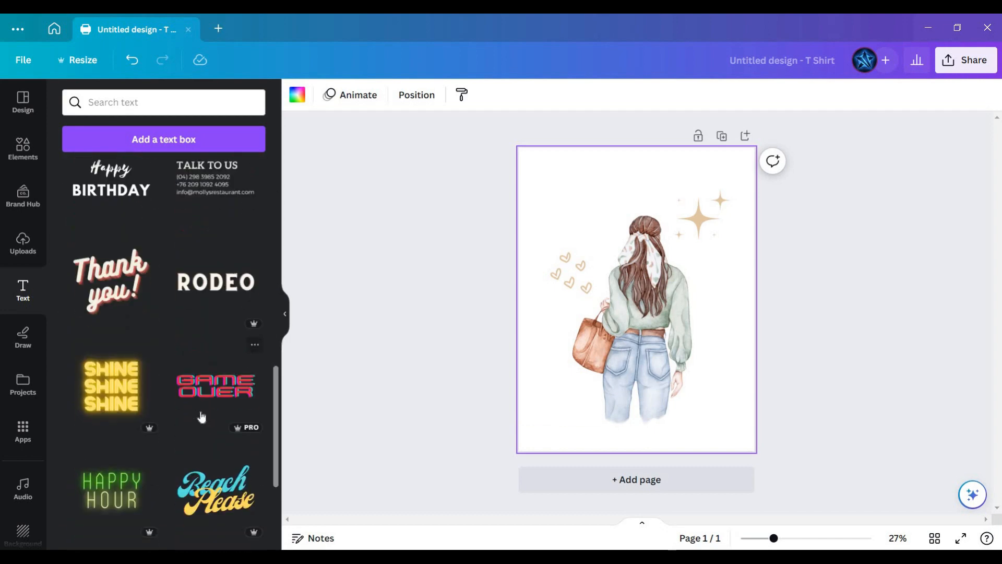
pyautogui.scroll(-12, 203, 402)
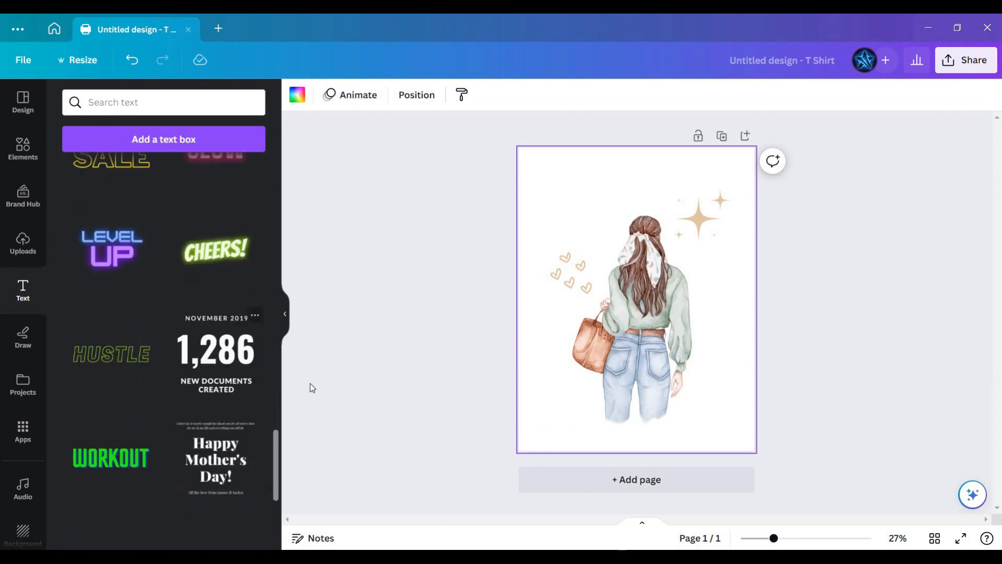
pyautogui.scroll(-6, 180, 402)
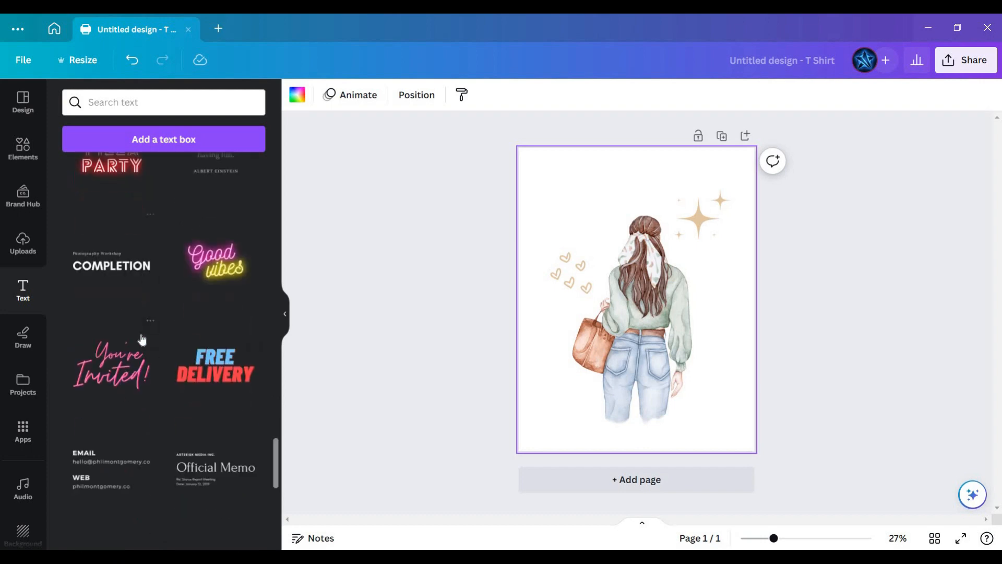
pyautogui.moveTo(566, 336); pyautogui.dragTo(630, 305)
pyautogui.click(664, 306)
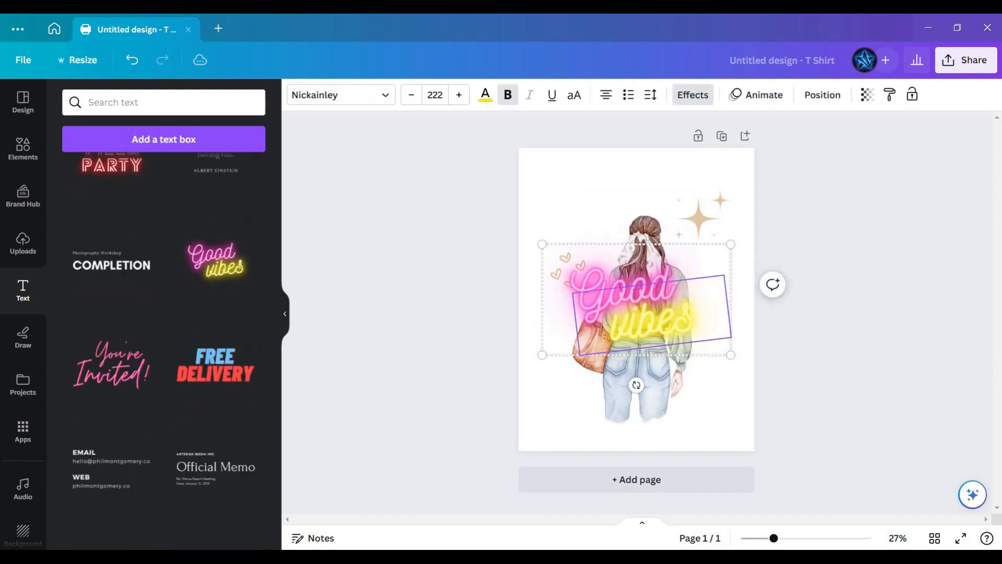
# Try to edit and delete the individual words inside the grouped neon "Good vibes" text.
pyautogui.click(680, 315)
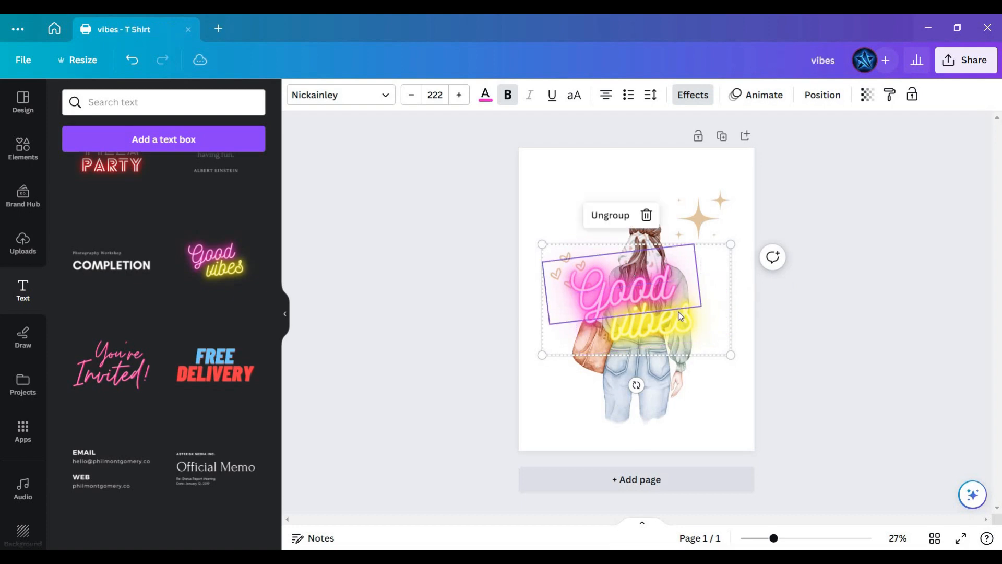
pyautogui.click(641, 294)
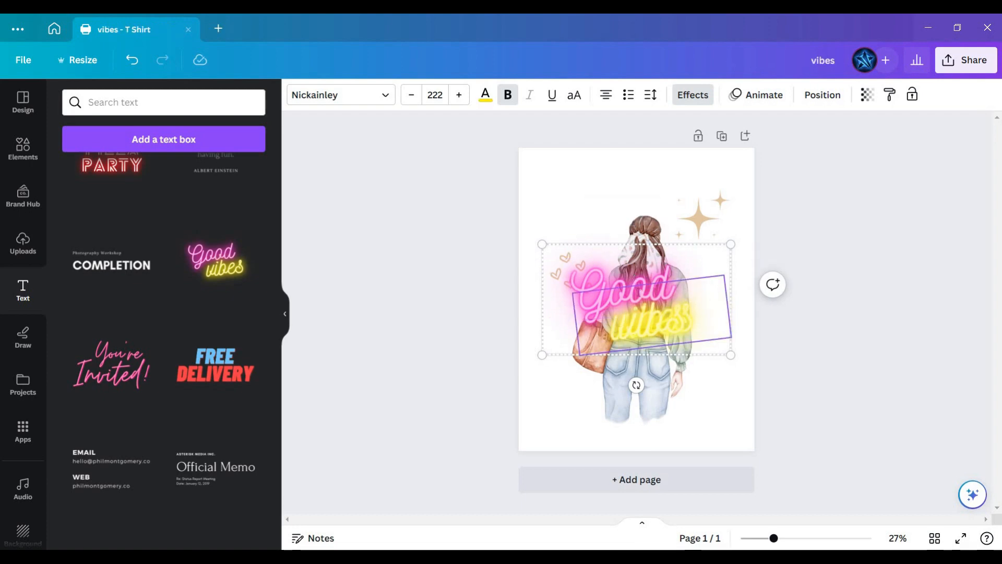
pyautogui.press('BackSpace')
pyautogui.press('BackSpace')
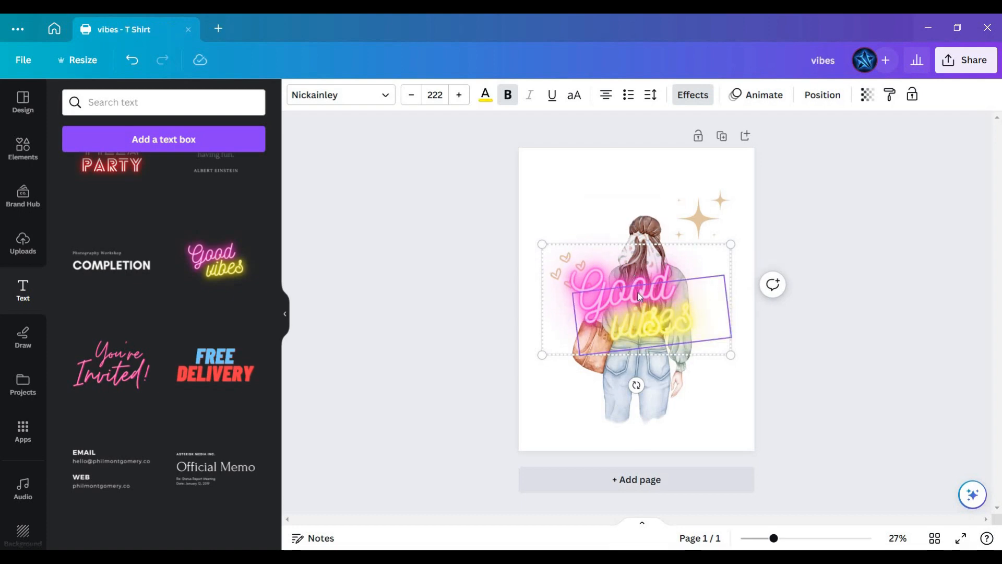
pyautogui.doubleClick(652, 320)
pyautogui.press('BackSpace')
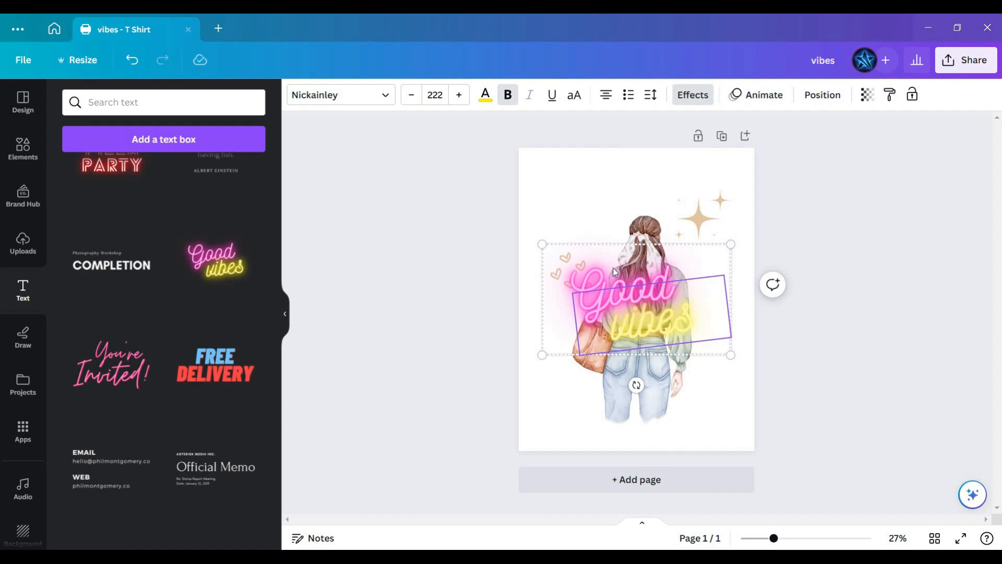
pyautogui.click(692, 286)
pyautogui.click(657, 309)
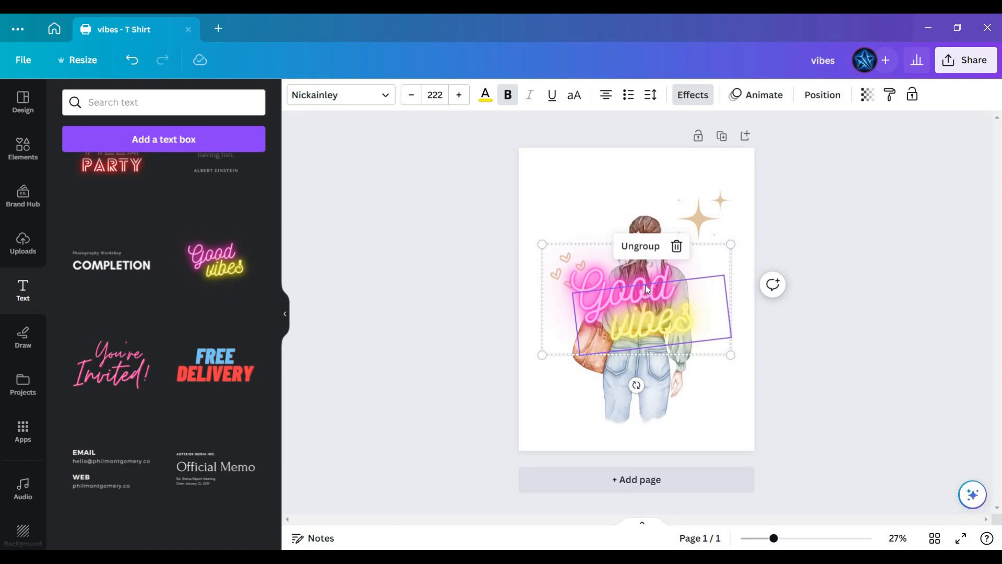
pyautogui.click(642, 282)
pyautogui.click(646, 215)
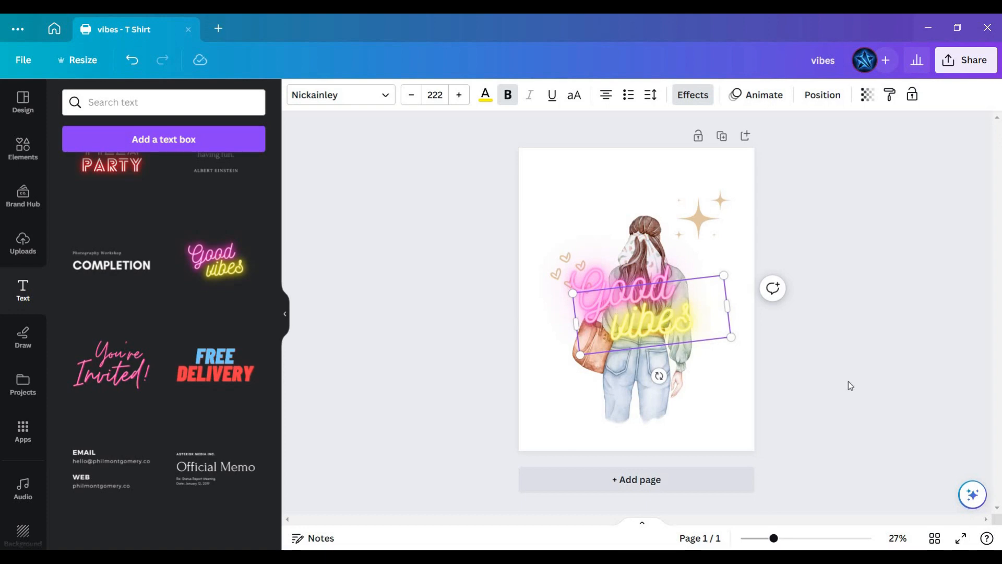
# Try enlarging and rotating the yellow "vibes" text box within the group.
pyautogui.moveTo(731, 337); pyautogui.dragTo(767, 346)
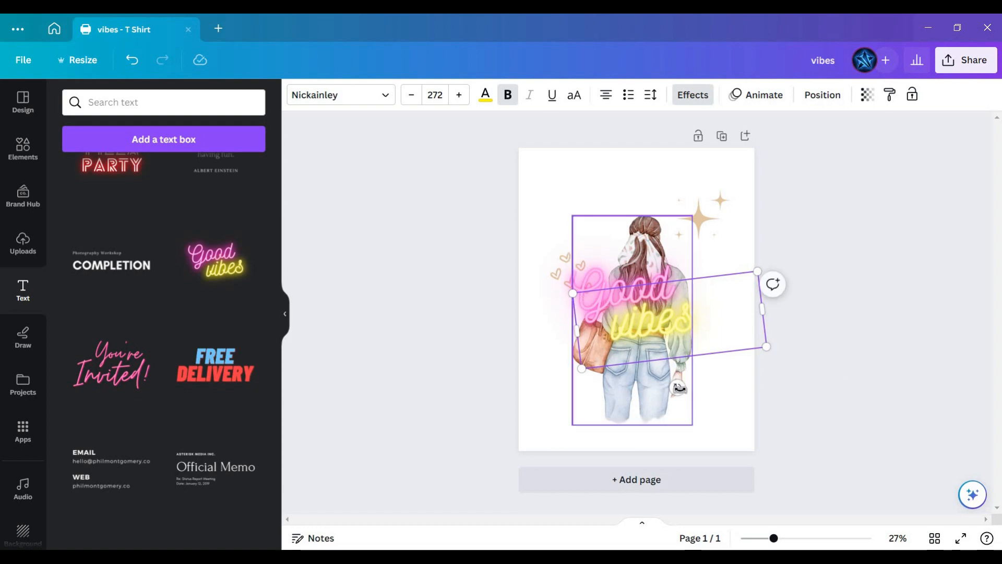
pyautogui.moveTo(678, 387); pyautogui.dragTo(709, 375)
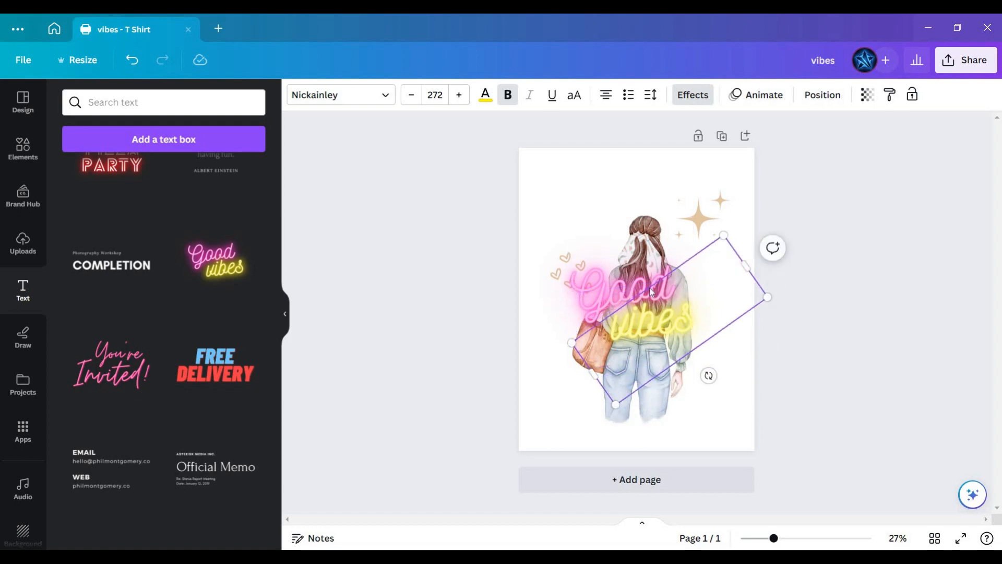
pyautogui.click(598, 290)
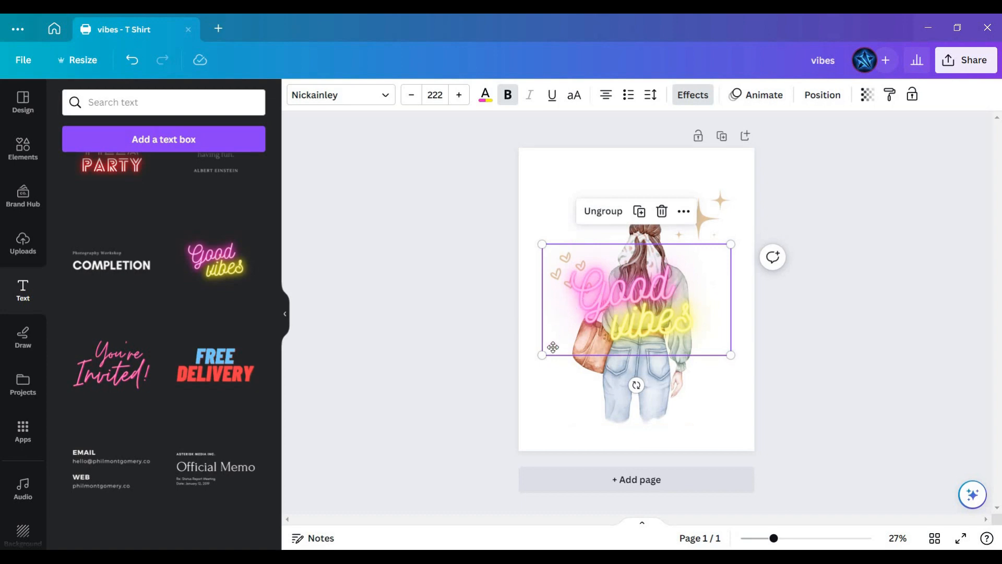
# Try moving the "Good vibes" text down over the woman's legs and ungrouping it.
pyautogui.moveTo(553, 347); pyautogui.dragTo(576, 462)
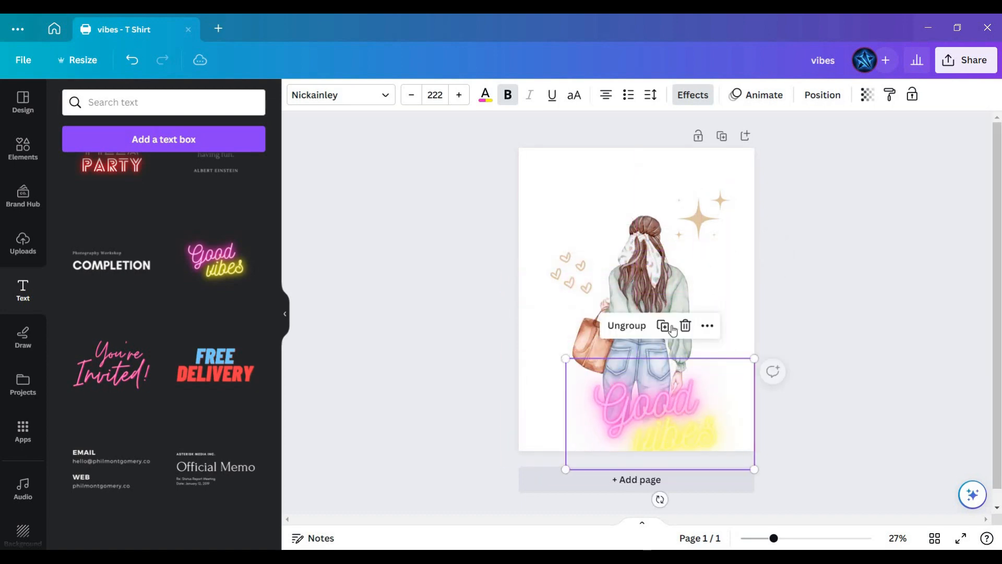
pyautogui.click(627, 326)
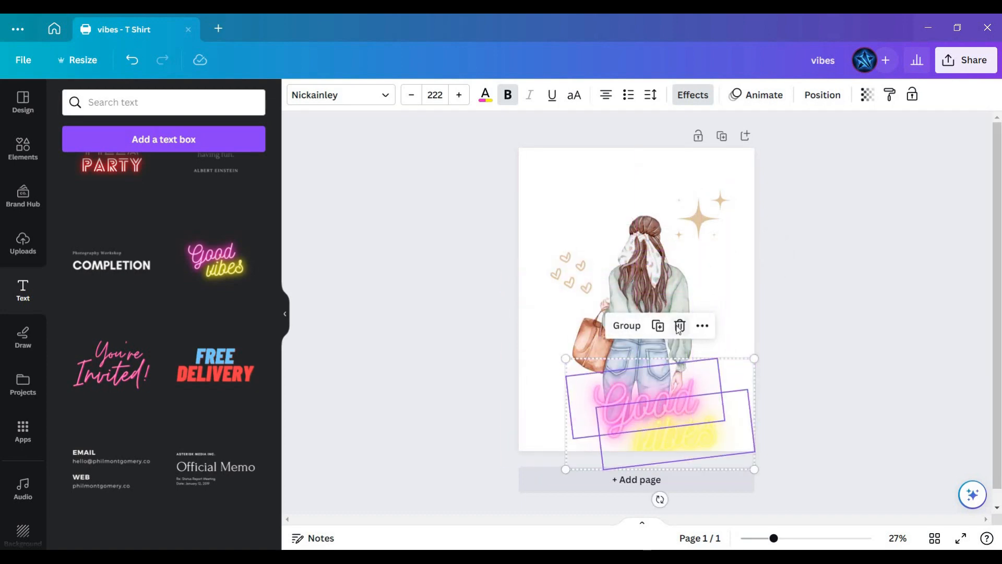
pyautogui.press('Delete')
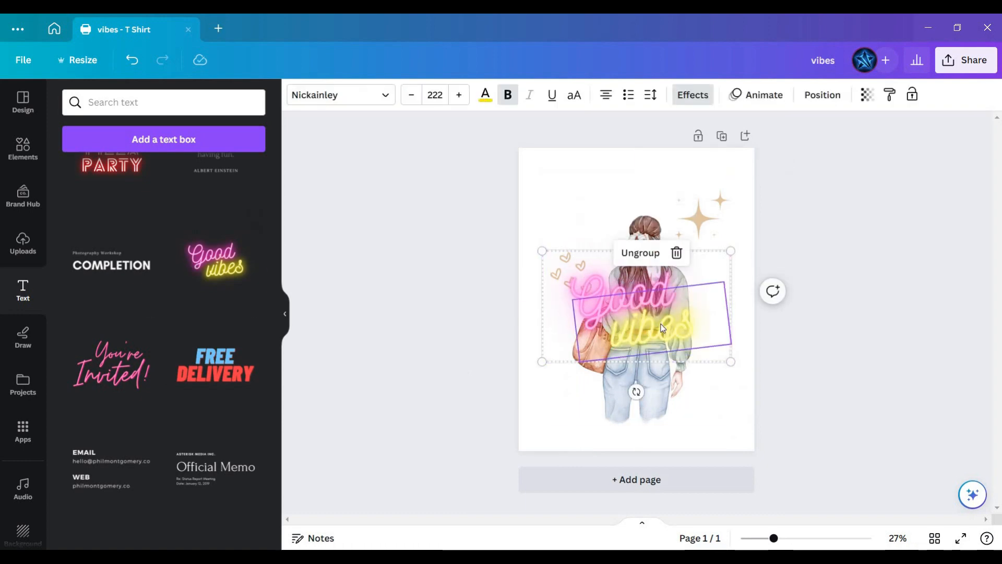
# Ungroup the neon "Good vibes" text over the woman and delete the yellow word "vibes".
pyautogui.hotkey('ctrl', 'shift', 'g')
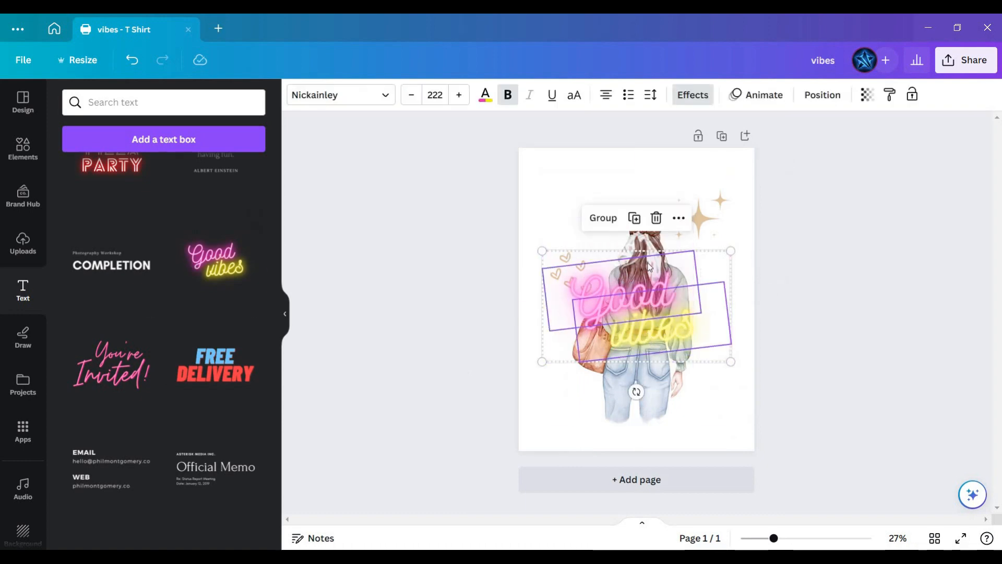
pyautogui.click(716, 374)
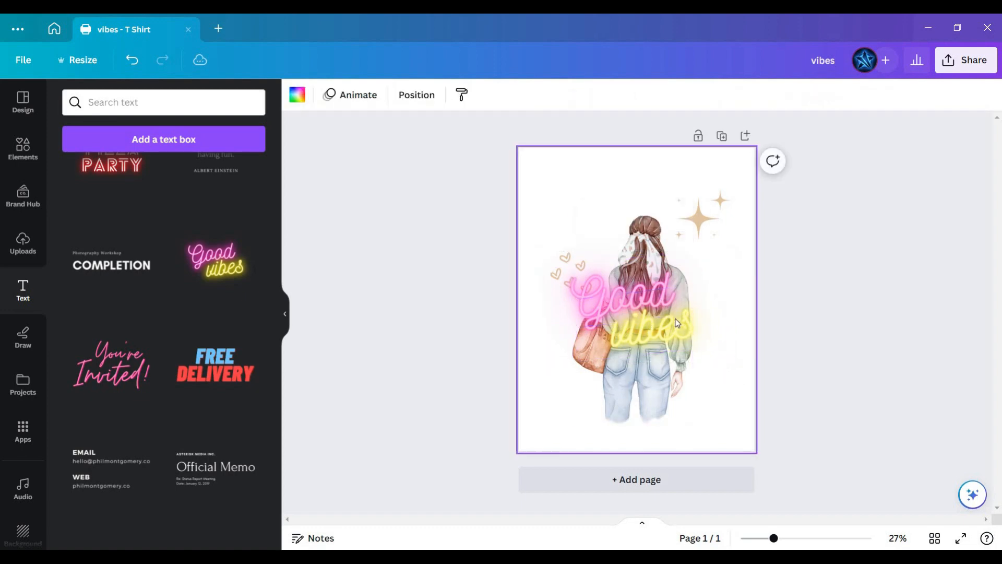
pyautogui.click(676, 325)
pyautogui.click(652, 254)
# Replace the pink neon word "Good" with "WOMEN" in capitals.
pyautogui.click(652, 305)
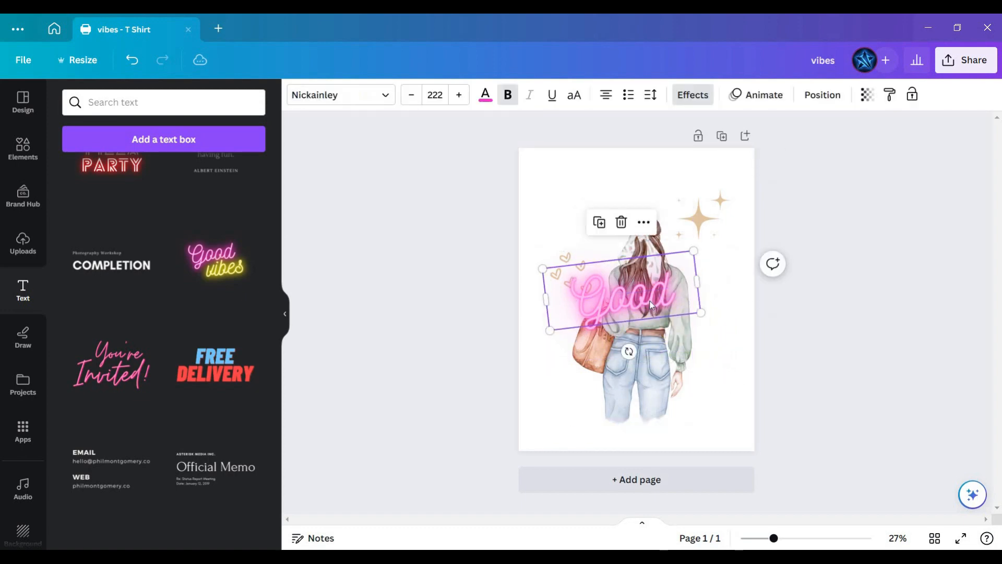
pyautogui.press('Return')
pyautogui.press('BackSpace')
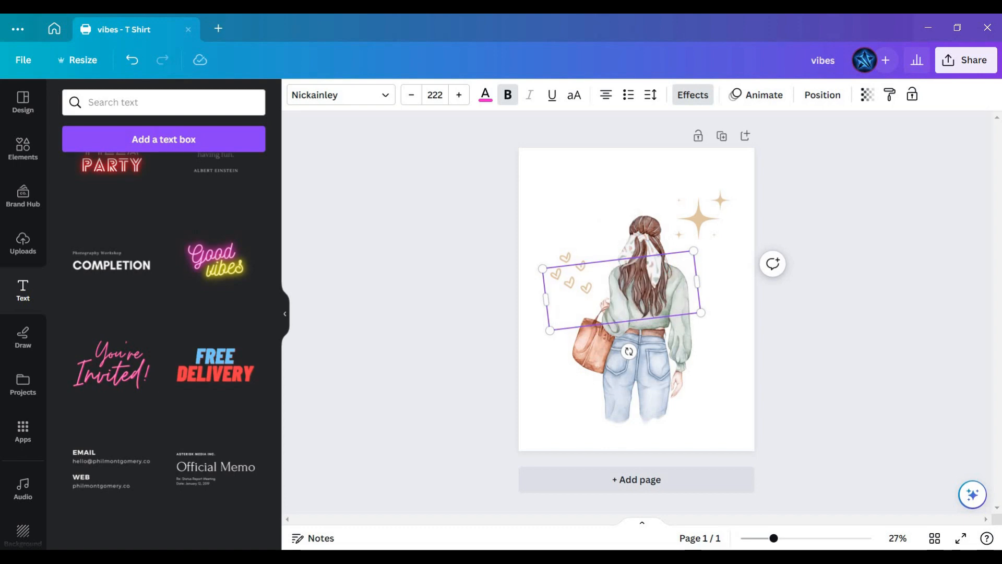
pyautogui.write('wo')
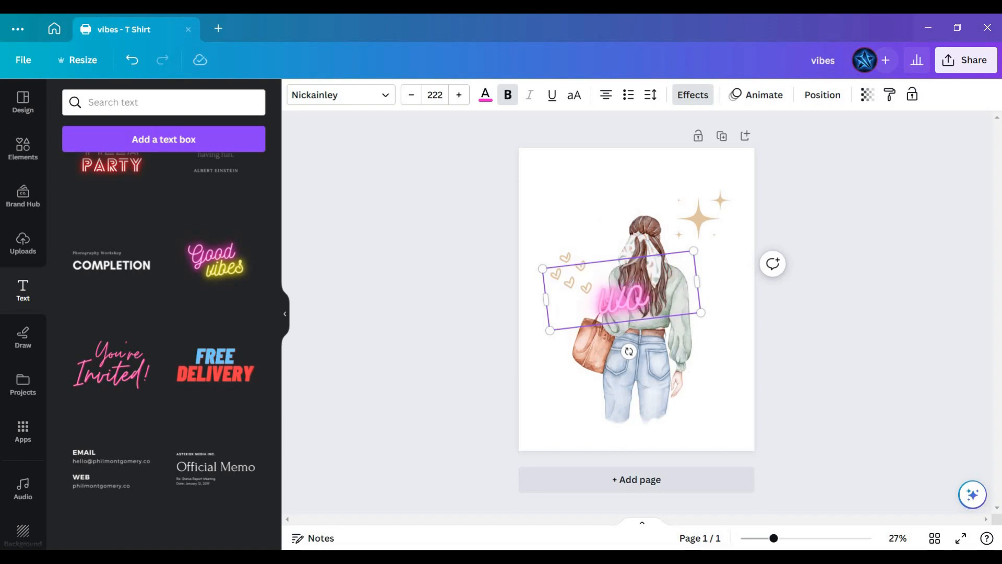
pyautogui.press('BackSpace')
pyautogui.press('BackSpace')
pyautogui.write('W')
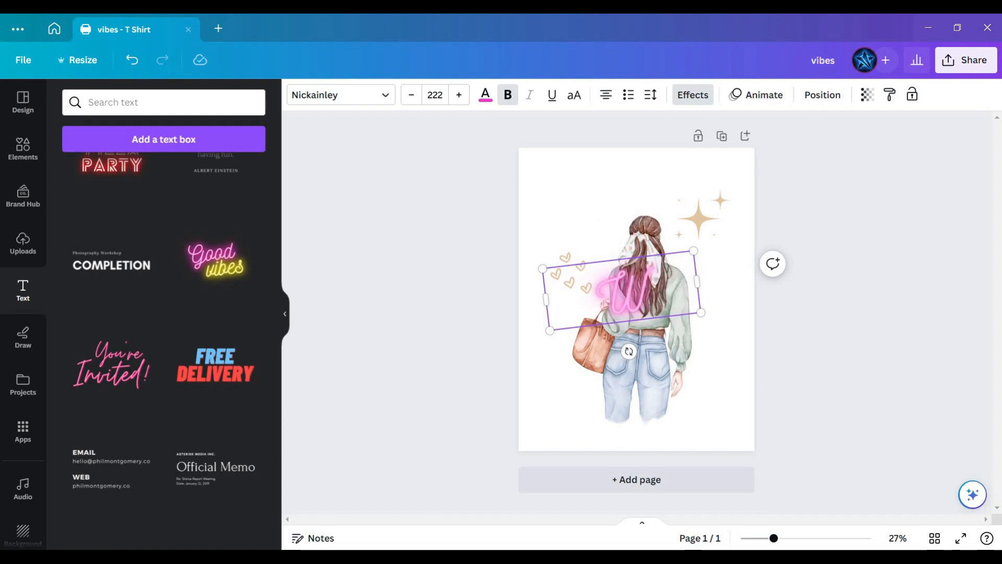
pyautogui.write('OMAN')
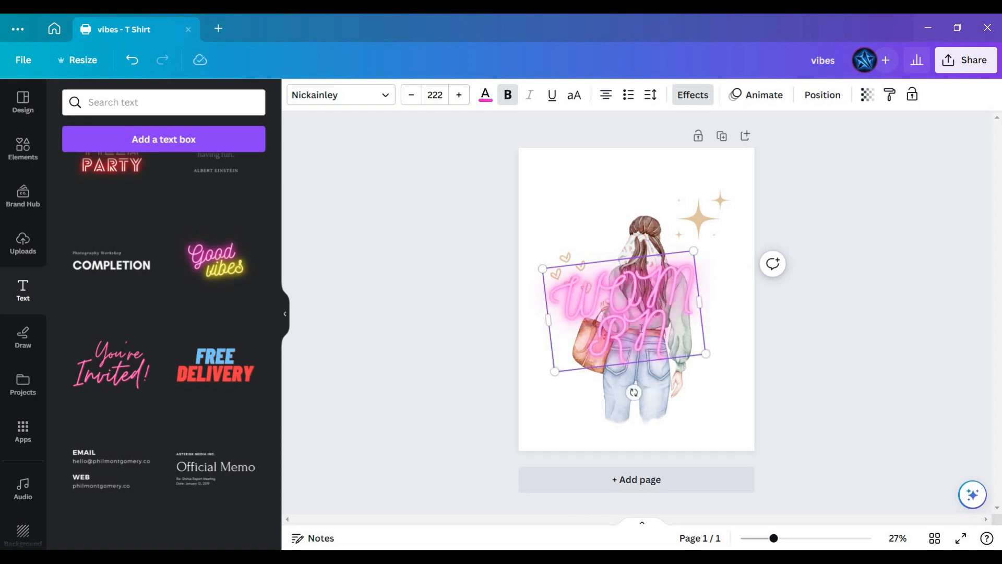
pyautogui.press('BackSpace')
pyautogui.press('BackSpace')
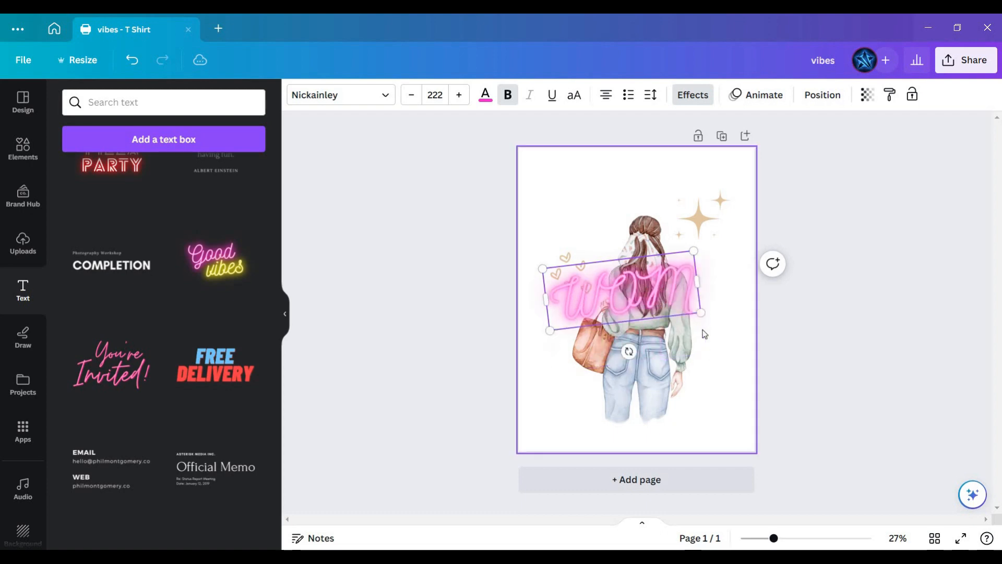
pyautogui.write('EN')
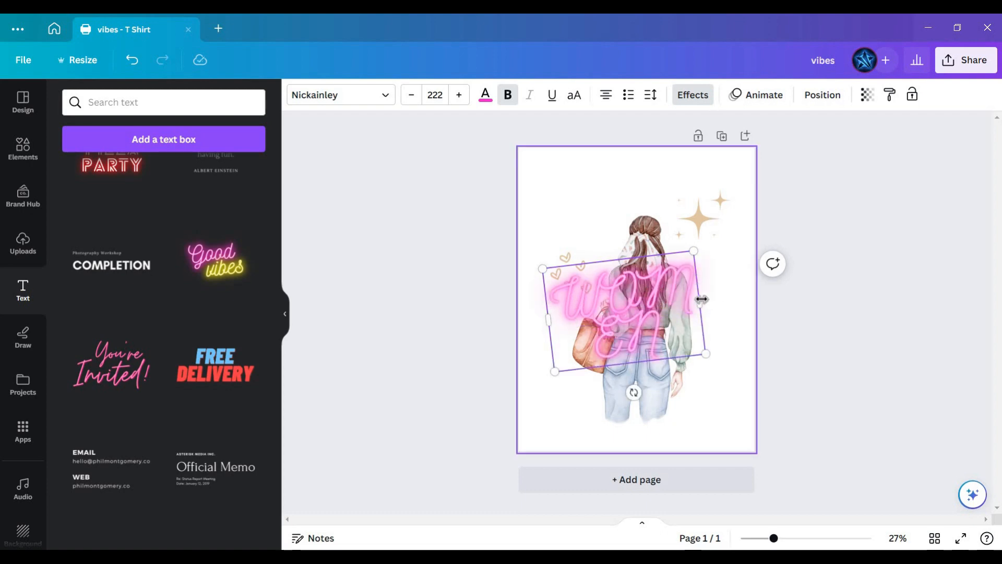
# Widen the "WOMEN" text box to about 14.8 so the word fits one line, and reduce its font size to 193.
pyautogui.moveTo(701, 297); pyautogui.dragTo(793, 270)
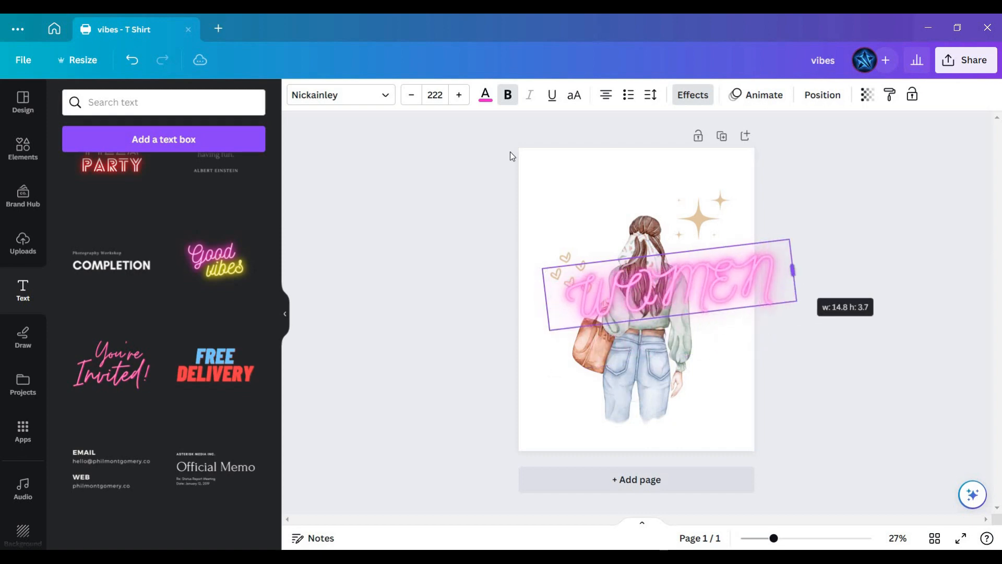
pyautogui.click(412, 95)
pyautogui.click(412, 95)
pyautogui.click(412, 95)
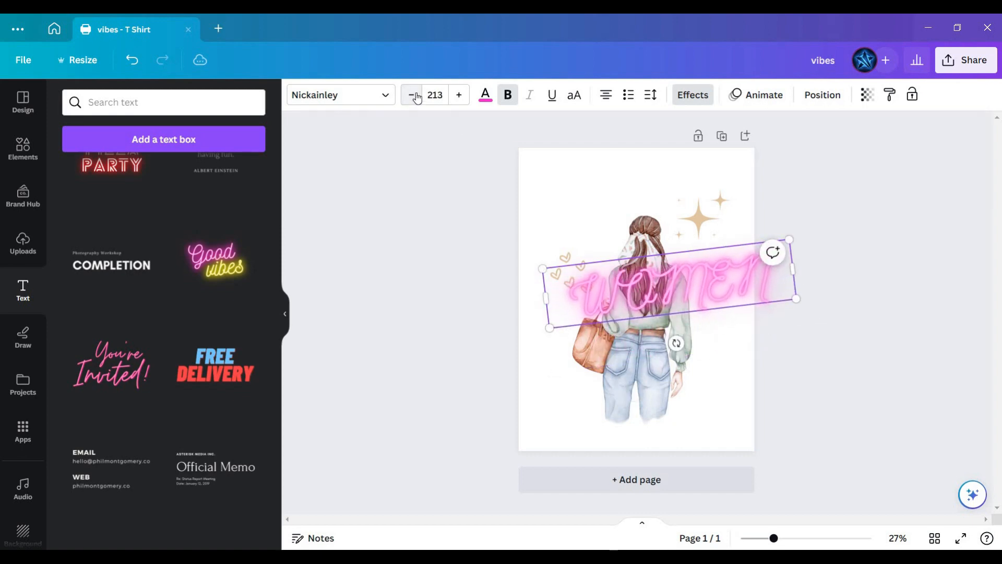
pyautogui.click(411, 95)
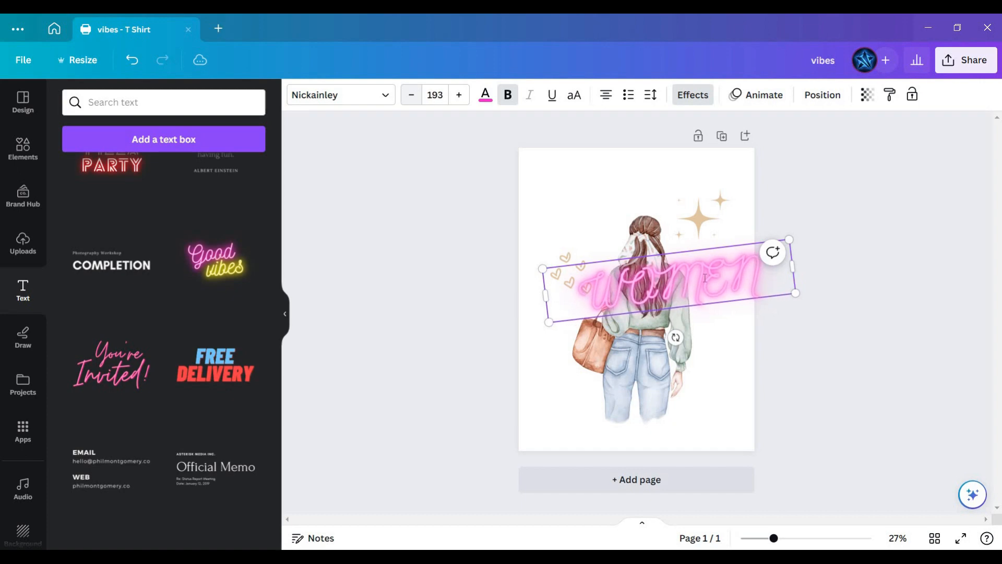
# Move the "WOMEN" text down and to the page's horizontal centre, across the woman's waist.
pyautogui.click(672, 261)
pyautogui.click(723, 313)
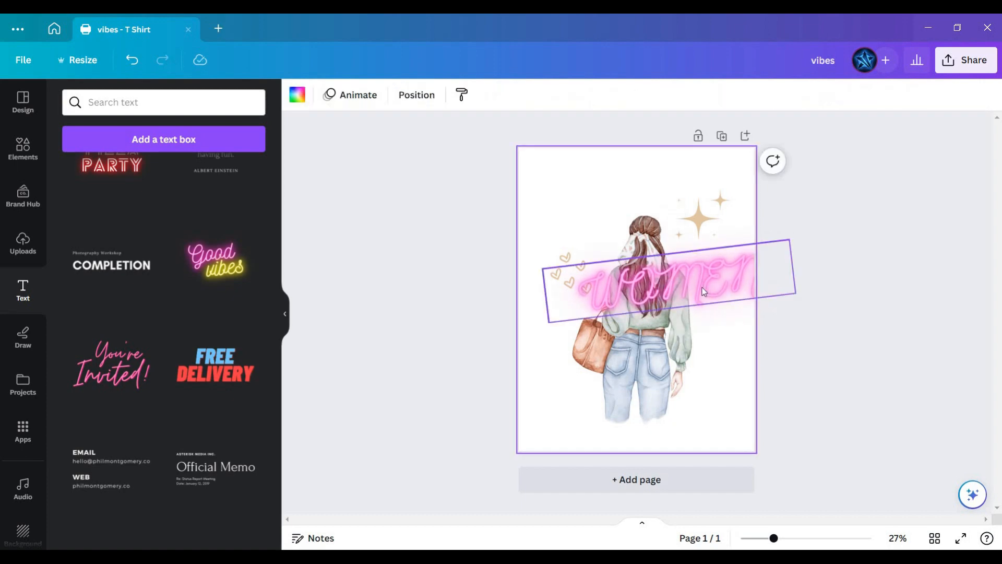
pyautogui.click(670, 279)
pyautogui.moveTo(670, 280); pyautogui.dragTo(638, 313)
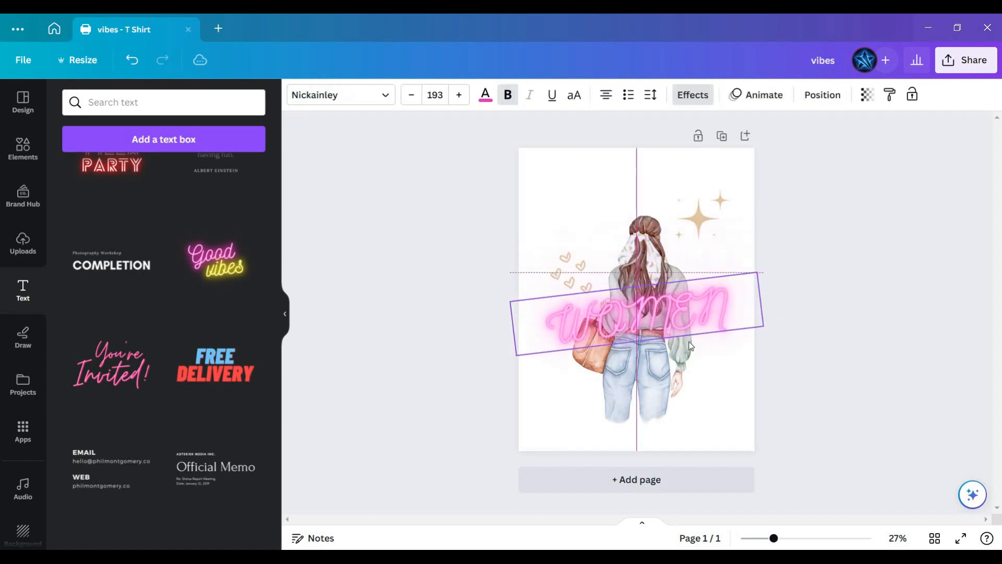
# Send the "WOMEN" text backward two layers so it sits behind the woman illustration.
pyautogui.click(659, 250)
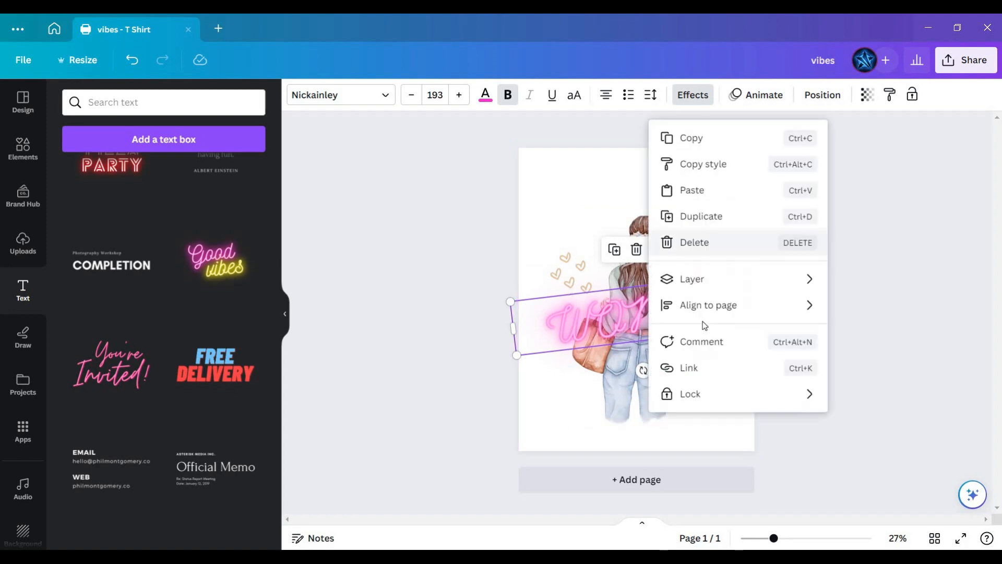
pyautogui.moveTo(773, 281)
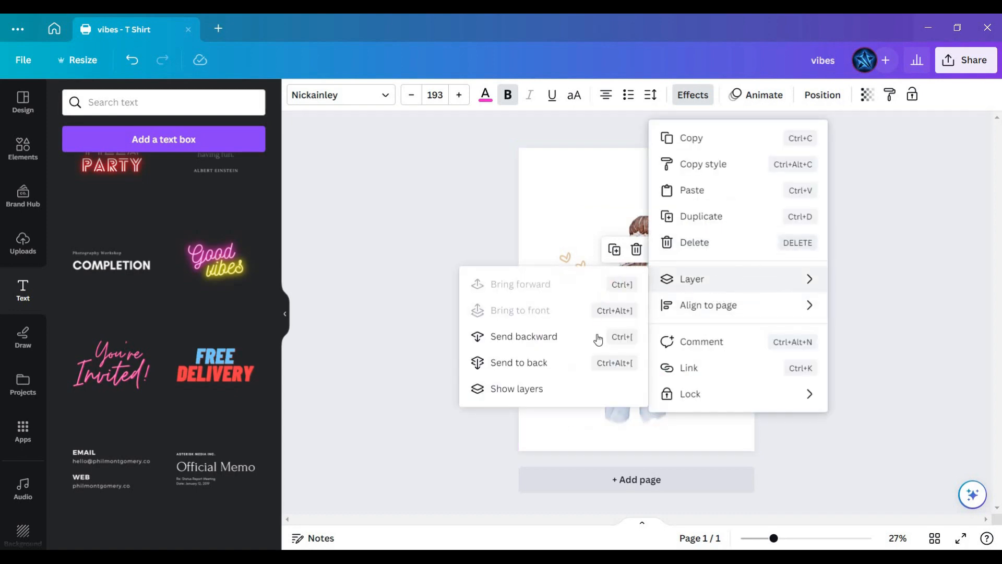
pyautogui.click(554, 337)
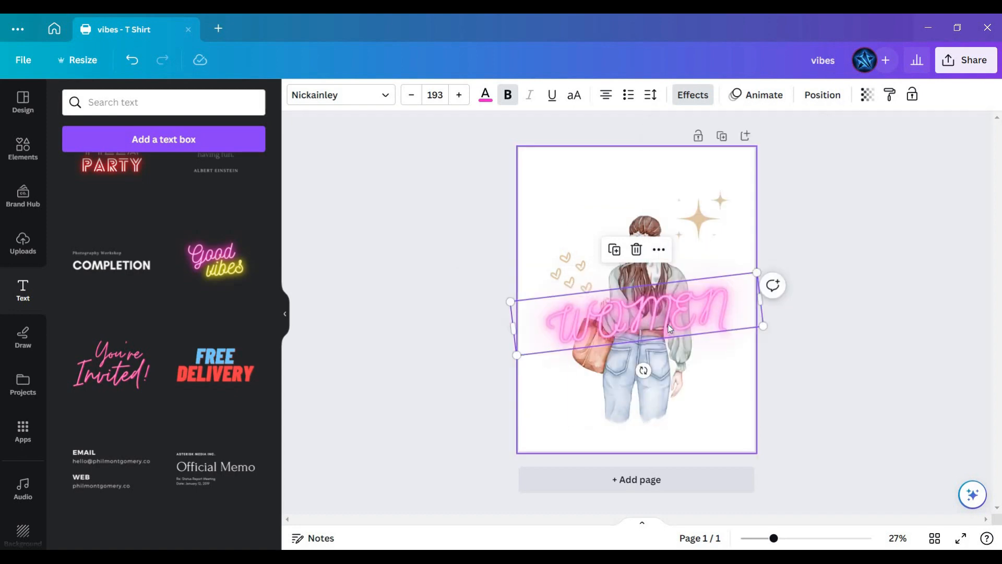
pyautogui.click(677, 306)
pyautogui.rightClick(676, 305)
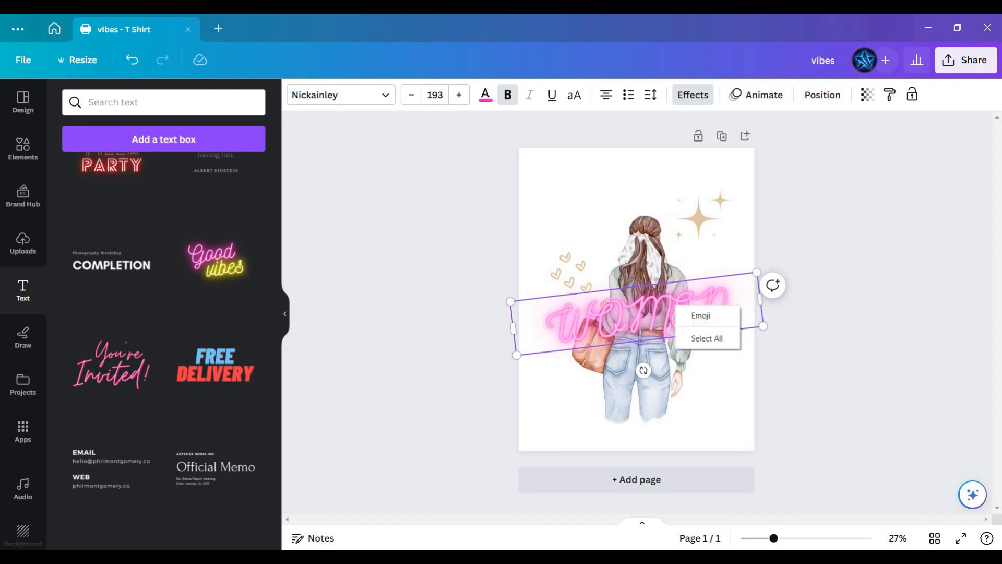
pyautogui.click(803, 300)
pyautogui.click(696, 318)
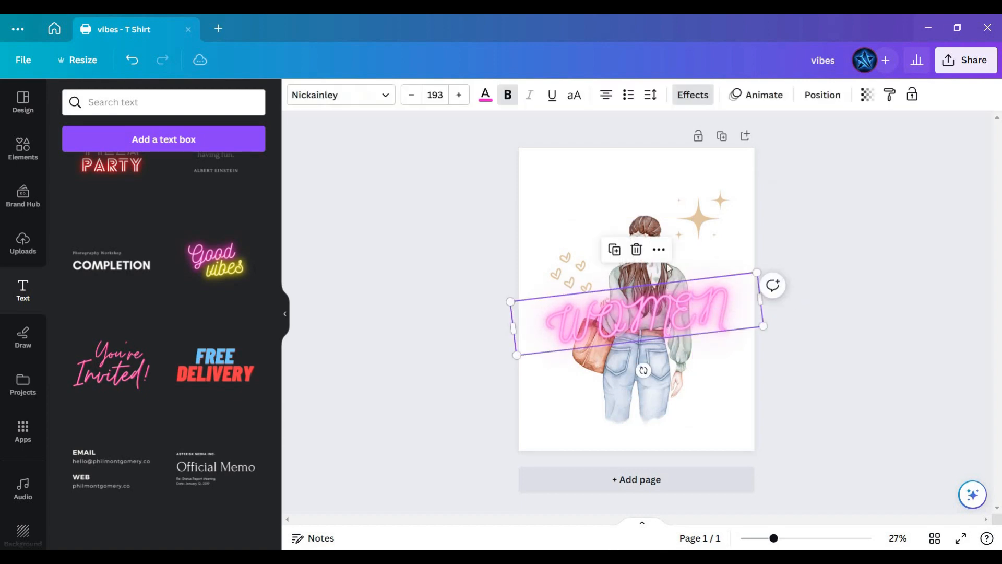
pyautogui.rightClick(679, 290)
pyautogui.moveTo(678, 285)
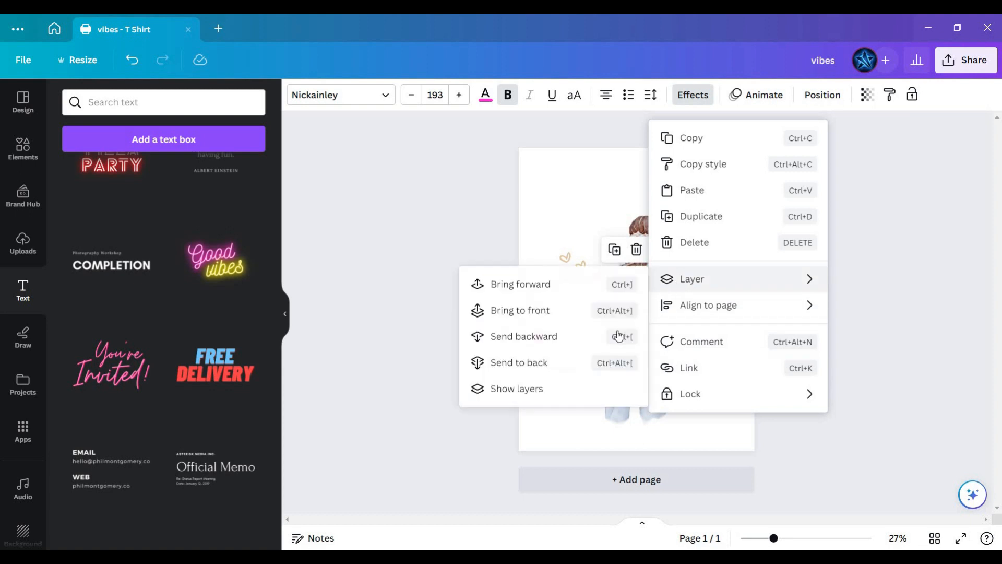
pyautogui.click(627, 339)
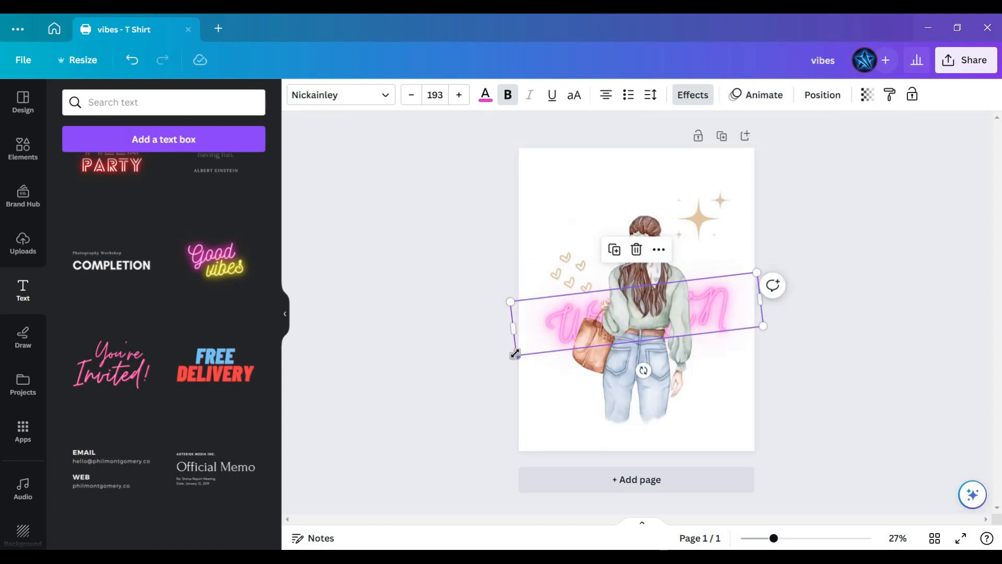
# Enlarge the "WOMEN" text from both ends so the word spans nearly the full page width.
pyautogui.moveTo(484, 355); pyautogui.dragTo(488, 366)
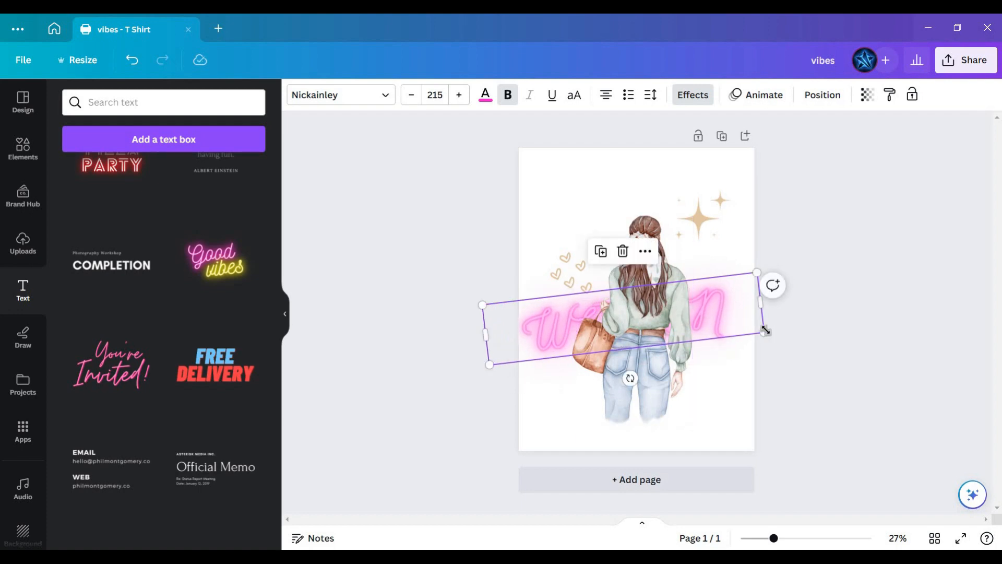
pyautogui.moveTo(777, 330)
pyautogui.mouseDown()
pyautogui.moveTo(756, 331)
pyautogui.moveTo(793, 333)
pyautogui.mouseUp()
# Rearrange the layout with the woman at the page's lower edge, "WOMEN" behind her head and the gold stars above the word.
pyautogui.moveTo(640, 339); pyautogui.dragTo(643, 368)
pyautogui.moveTo(711, 328); pyautogui.dragTo(712, 238)
pyautogui.moveTo(706, 203); pyautogui.dragTo(705, 175)
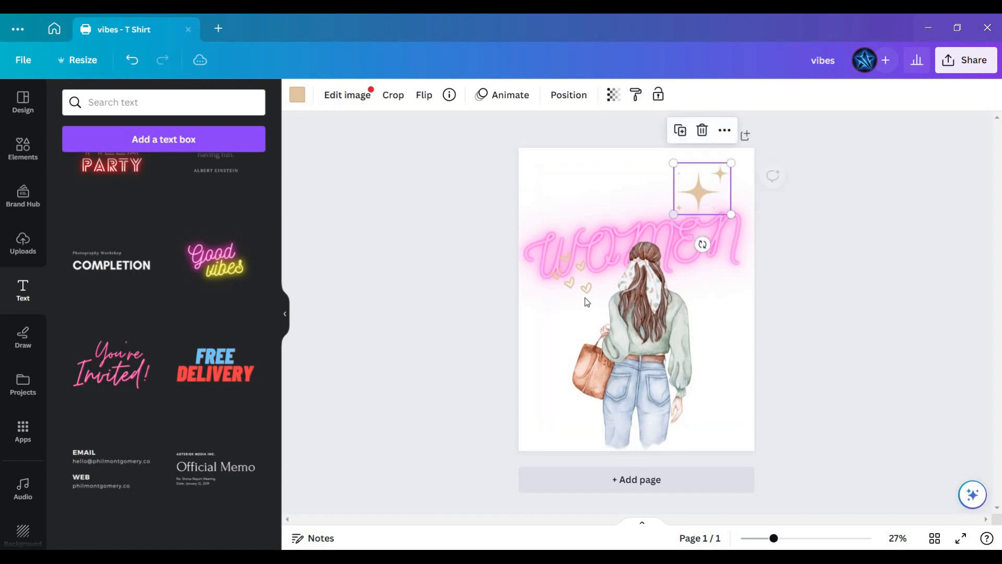
# Move the gold hearts down beside the woman's shoulder, below the start of the "WOMEN" text.
pyautogui.moveTo(576, 284); pyautogui.dragTo(567, 323)
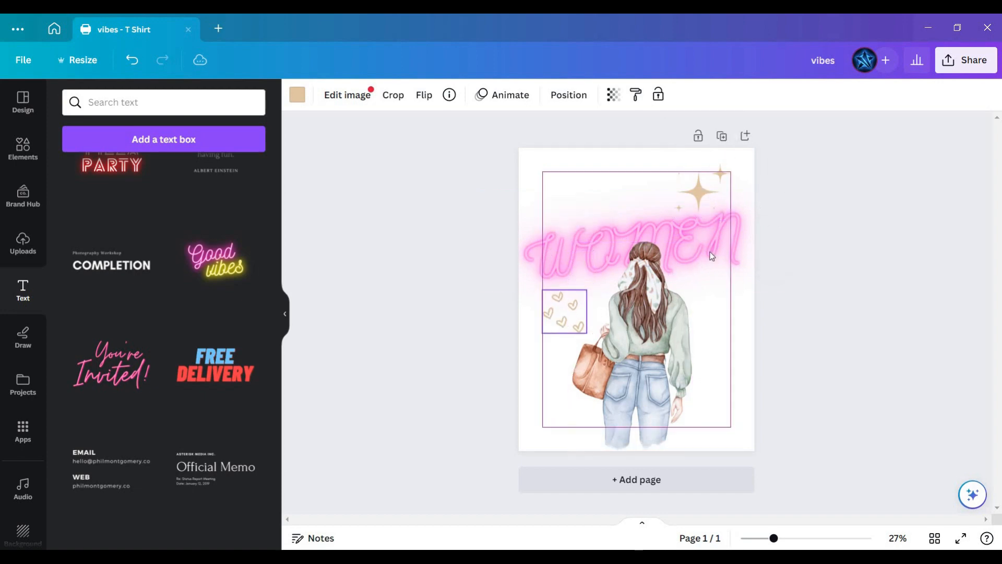
pyautogui.click(711, 260)
pyautogui.click(728, 376)
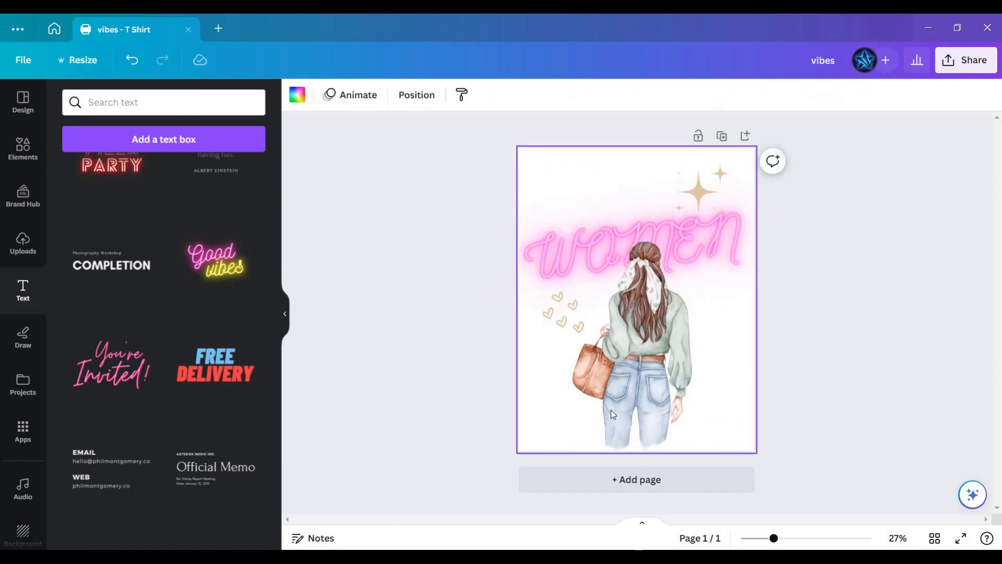
pyautogui.click(850, 305)
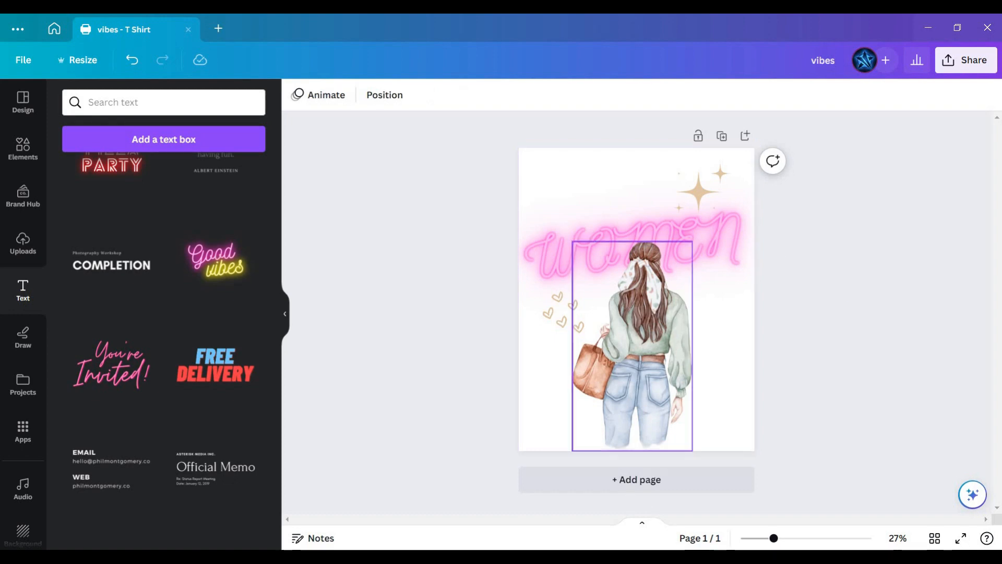
# Download the design as a PNG and save it in the Downloads folder under the name SAMPLE.
pyautogui.click(967, 61)
pyautogui.press('Escape')
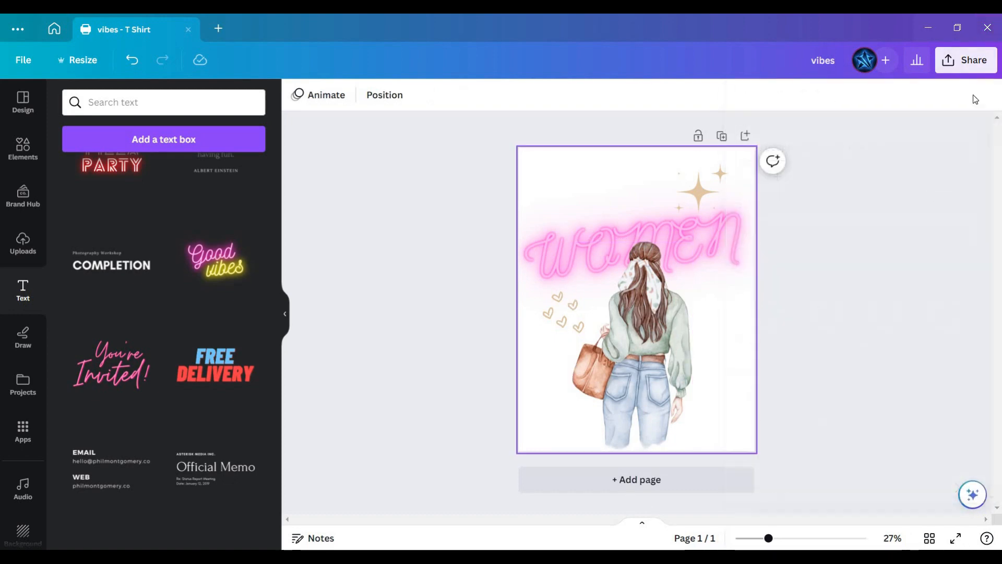
pyautogui.click(967, 61)
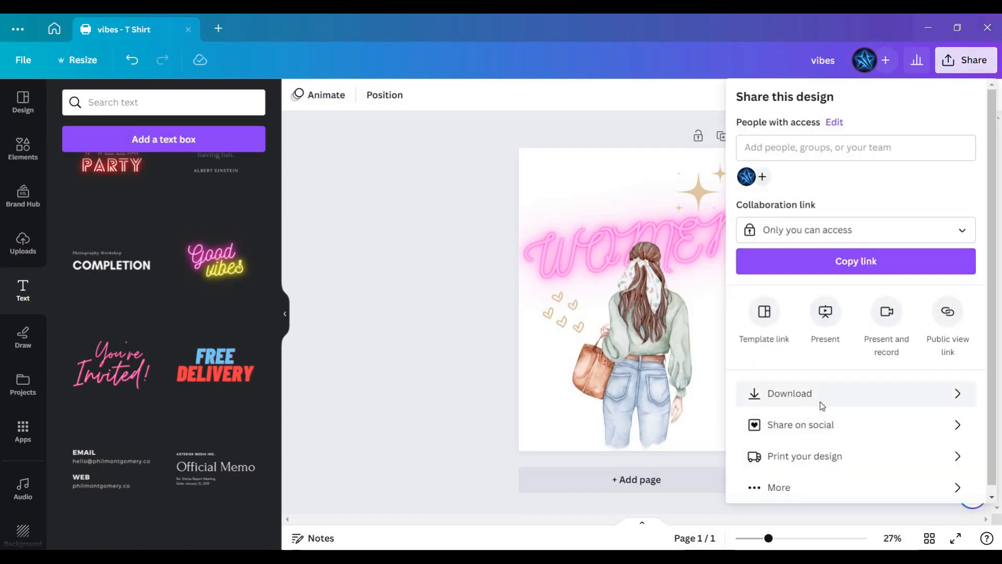
pyautogui.scroll(-1, 817, 392)
pyautogui.click(813, 381)
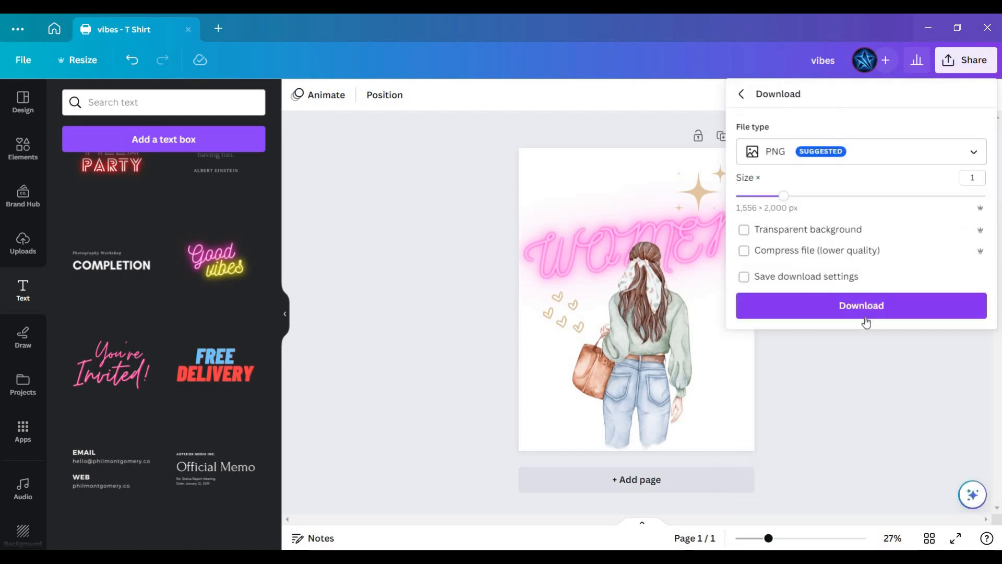
pyautogui.click(848, 312)
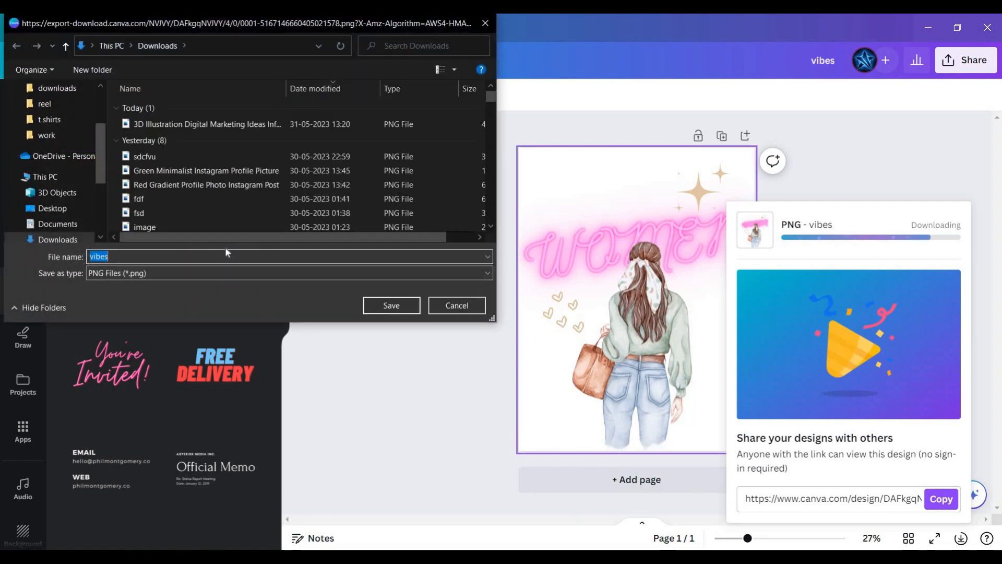
pyautogui.press('BackSpace')
pyautogui.write('SAMPLE')
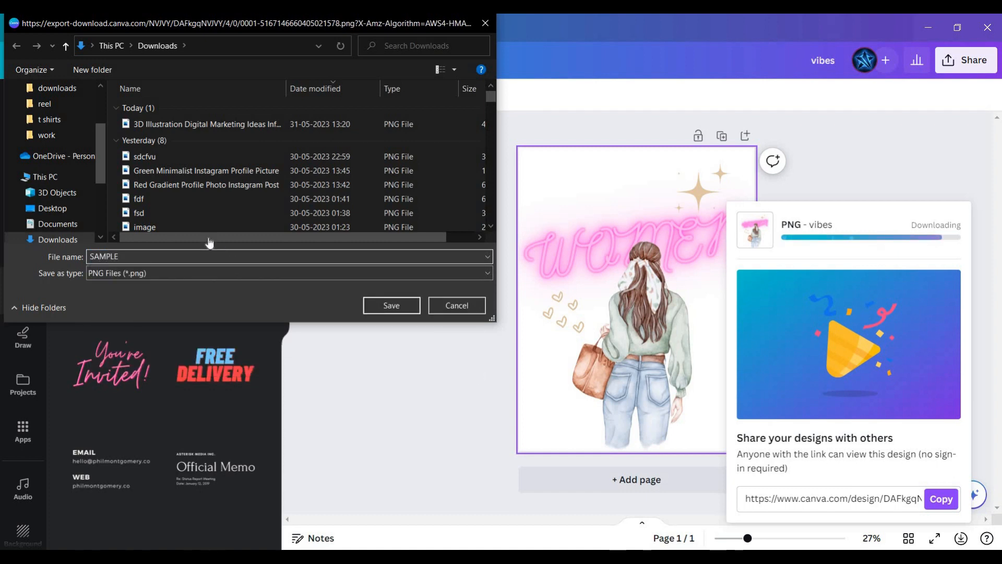
pyautogui.press('Return')
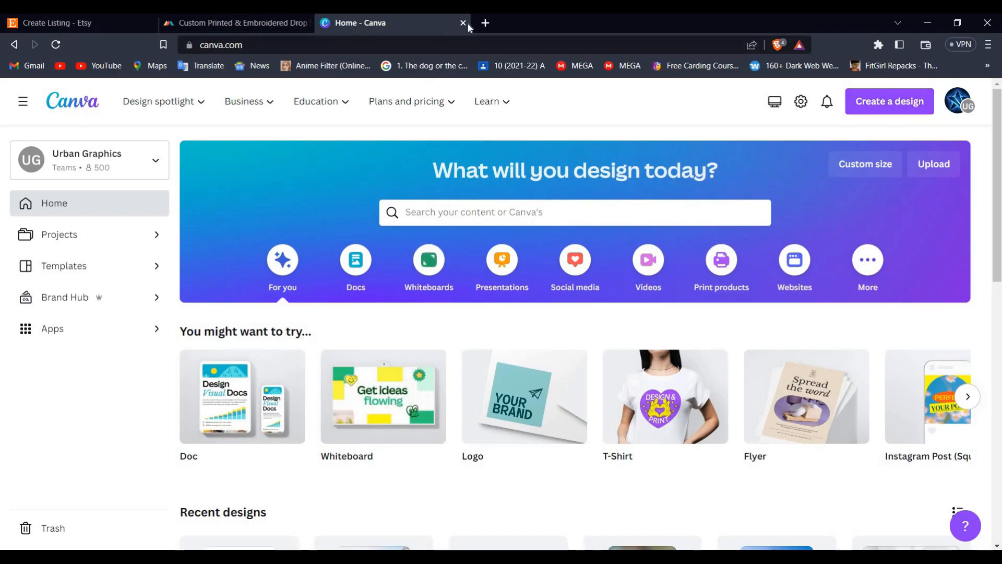
# Return from Canva to Printful, start adding a left-chest design and accept the image upload conditions.
pyautogui.hotkey('ctrl', 'w')
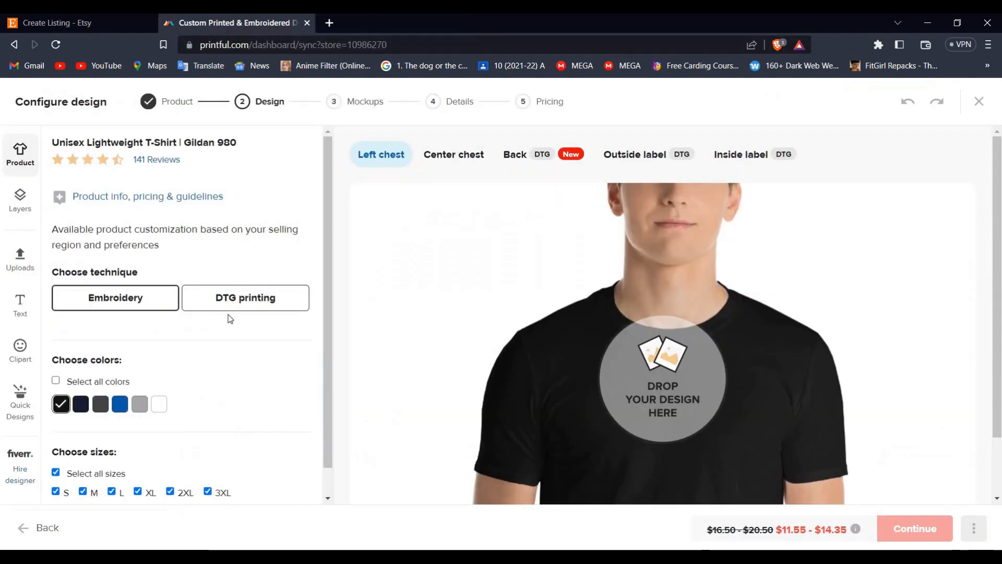
pyautogui.click(672, 409)
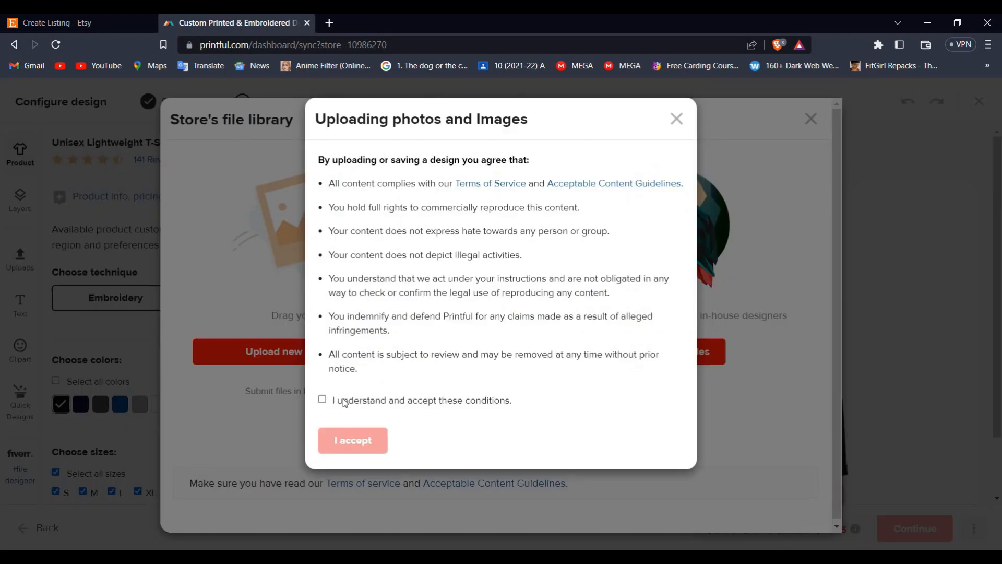
pyautogui.click(344, 403)
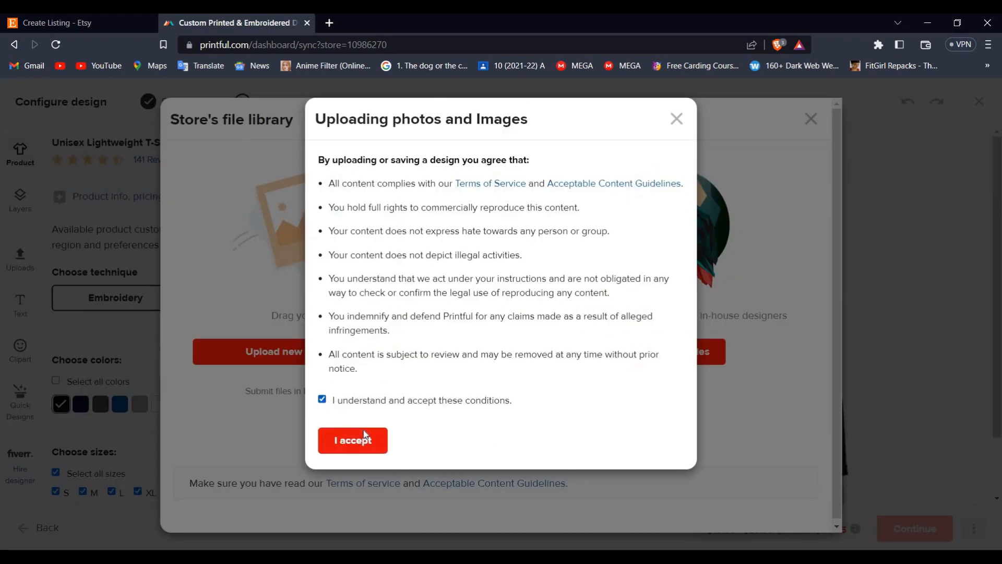
pyautogui.click(365, 441)
# Upload the SAMPLE image from the Downloads folder to the store's file library.
pyautogui.scroll(4, 68, 180)
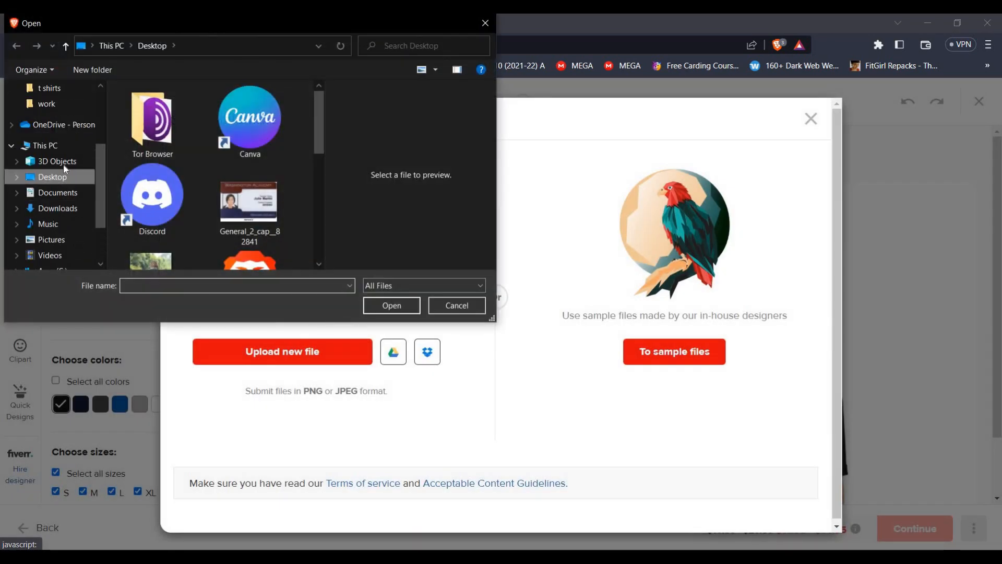
pyautogui.click(62, 131)
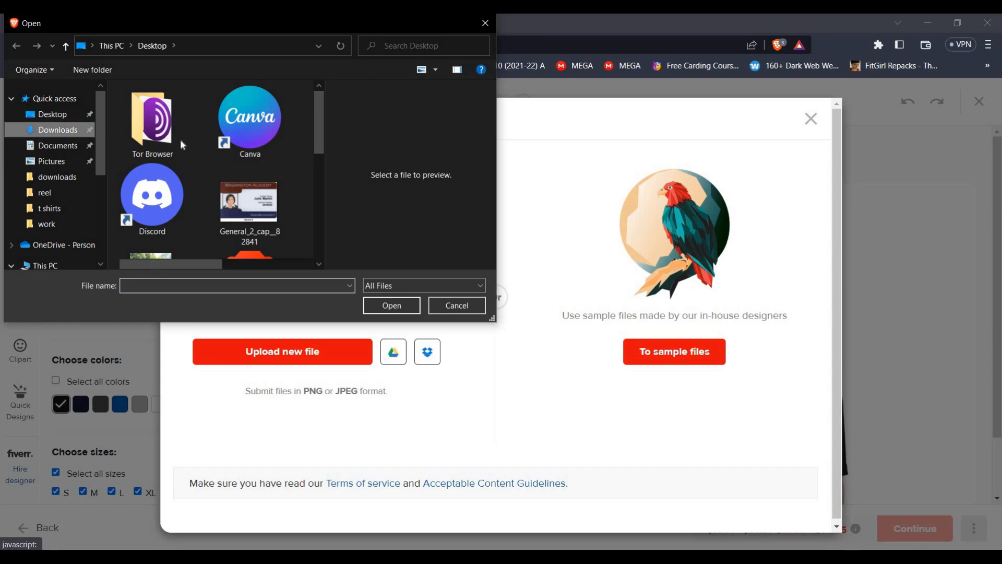
pyautogui.click(180, 124)
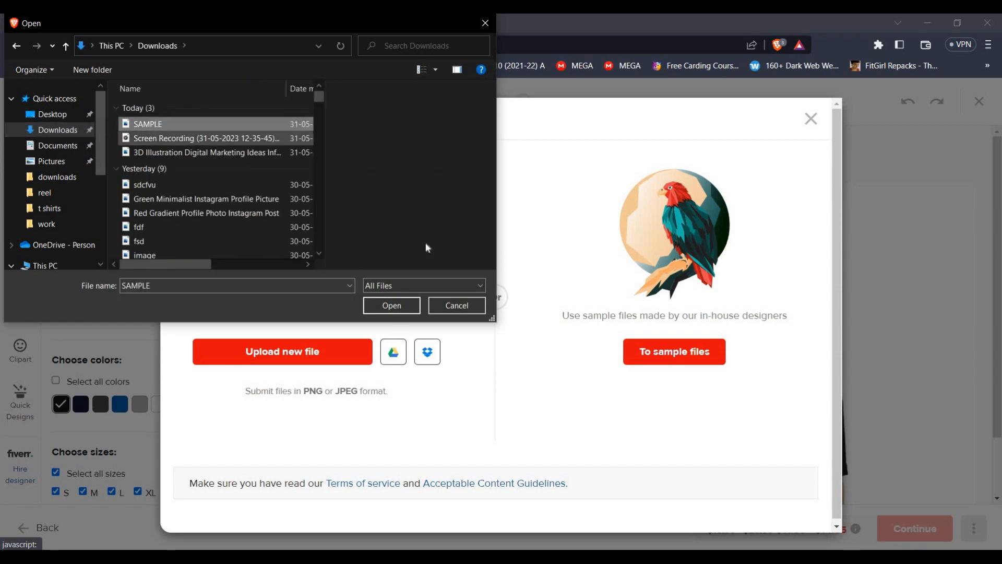
pyautogui.click(404, 306)
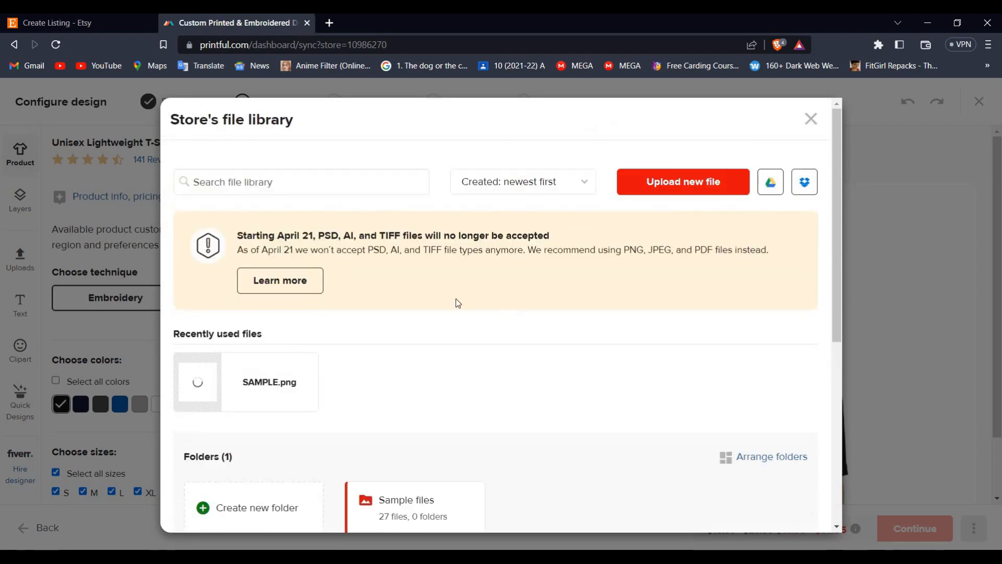
pyautogui.scroll(-1, 456, 298)
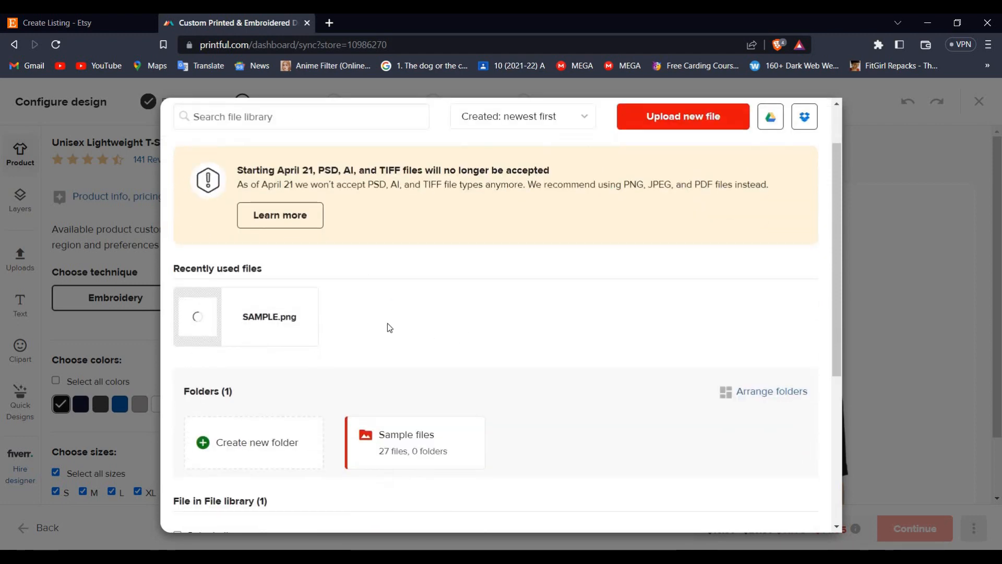
pyautogui.scroll(1, 699, 217)
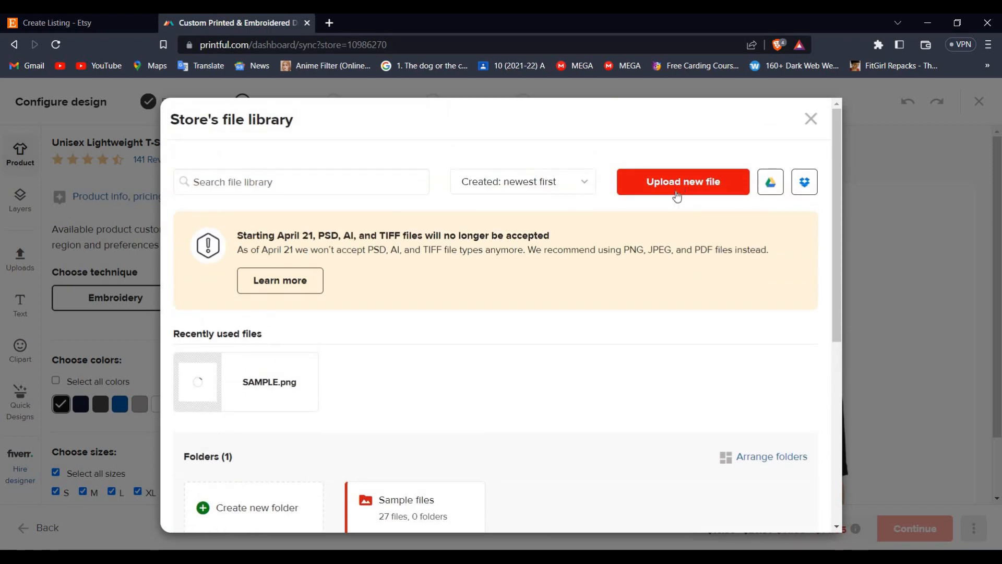
pyautogui.scroll(-5, 562, 340)
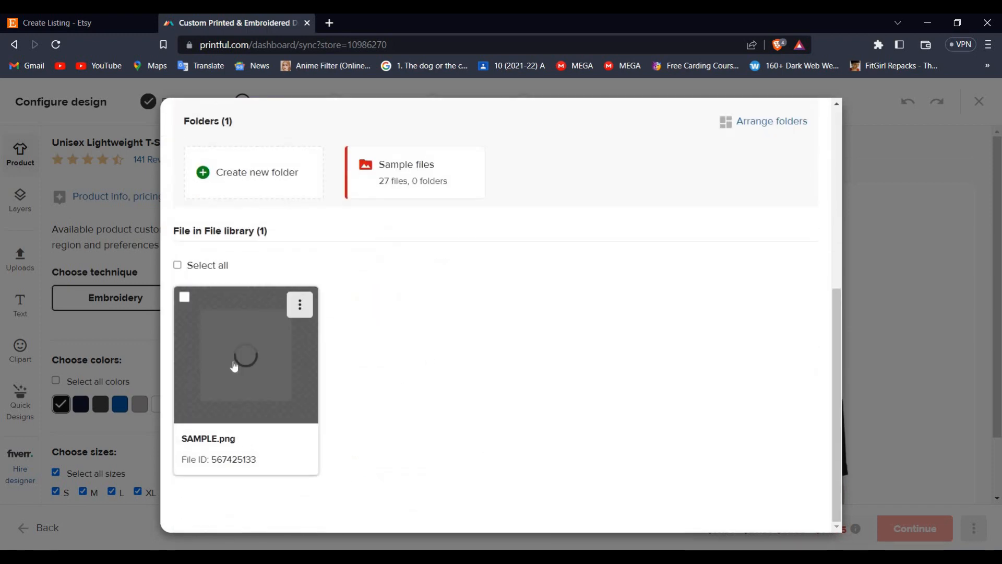
pyautogui.scroll(5, 465, 314)
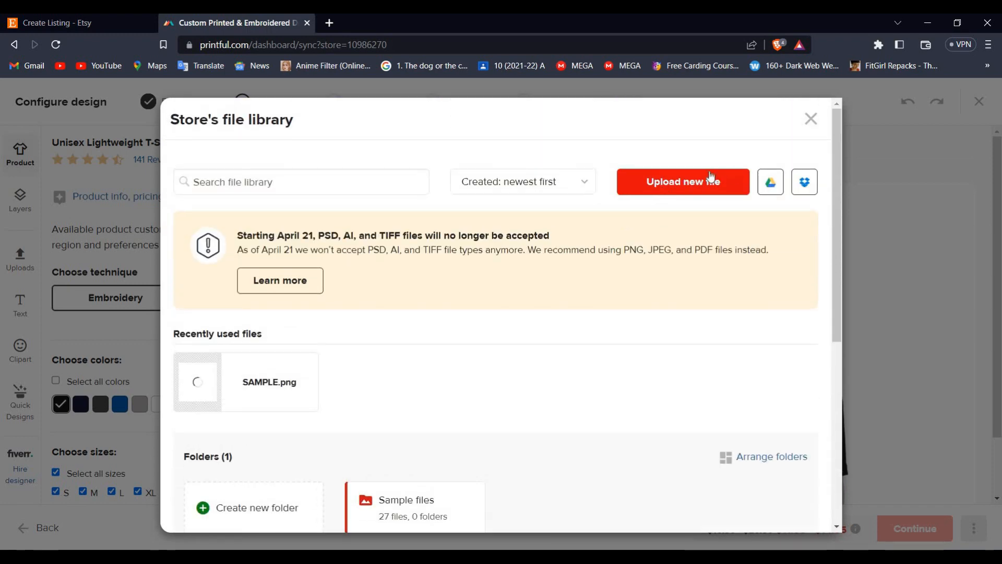
pyautogui.scroll(-4, 252, 310)
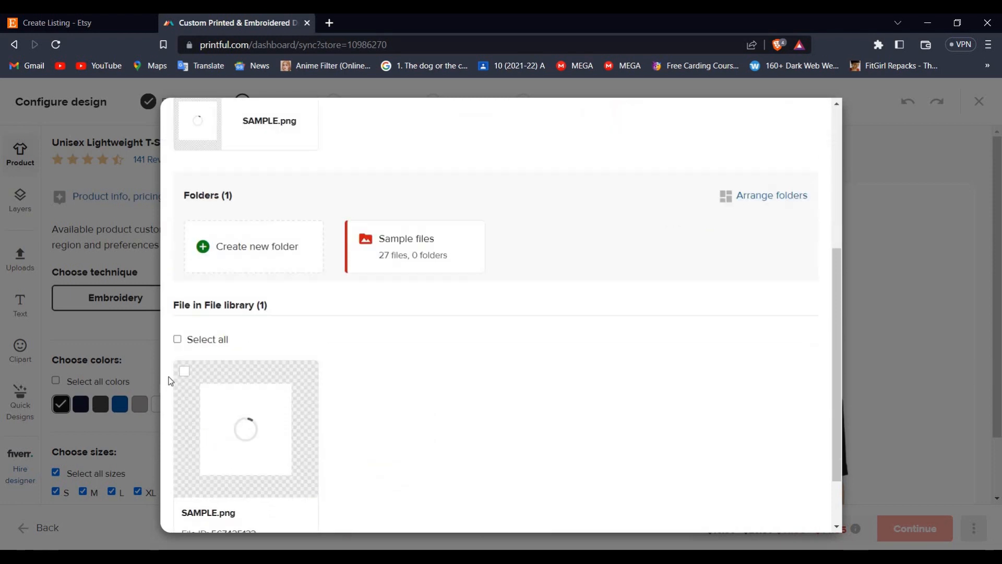
pyautogui.click(185, 371)
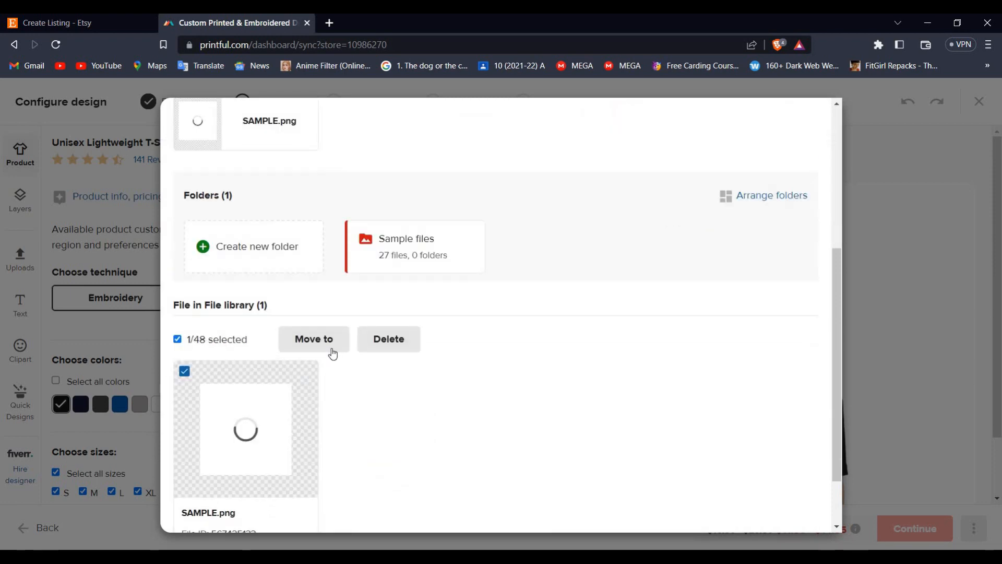
pyautogui.click(872, 164)
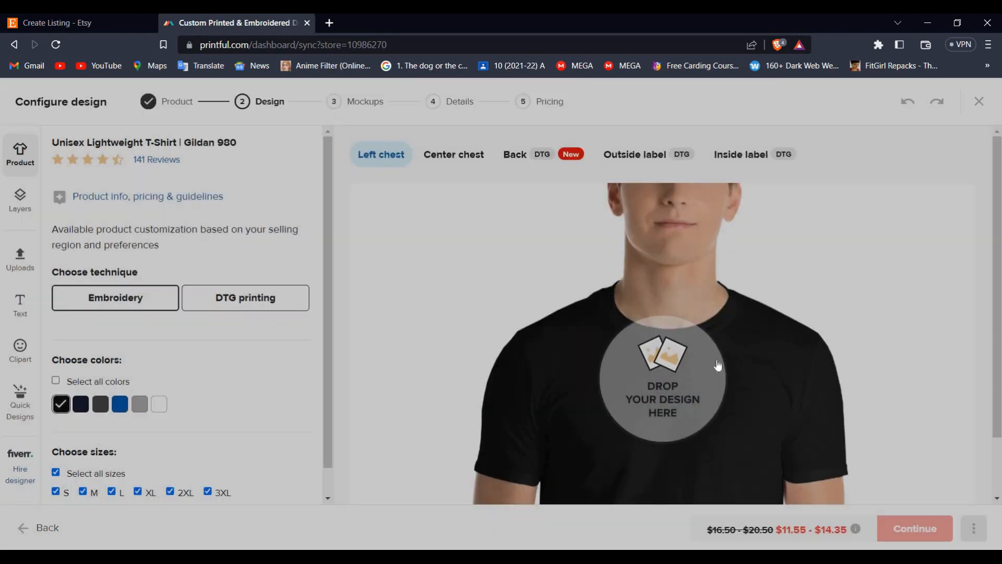
# Apply SAMPLE.png from the store's file library to the T-shirt's left chest.
pyautogui.click(686, 406)
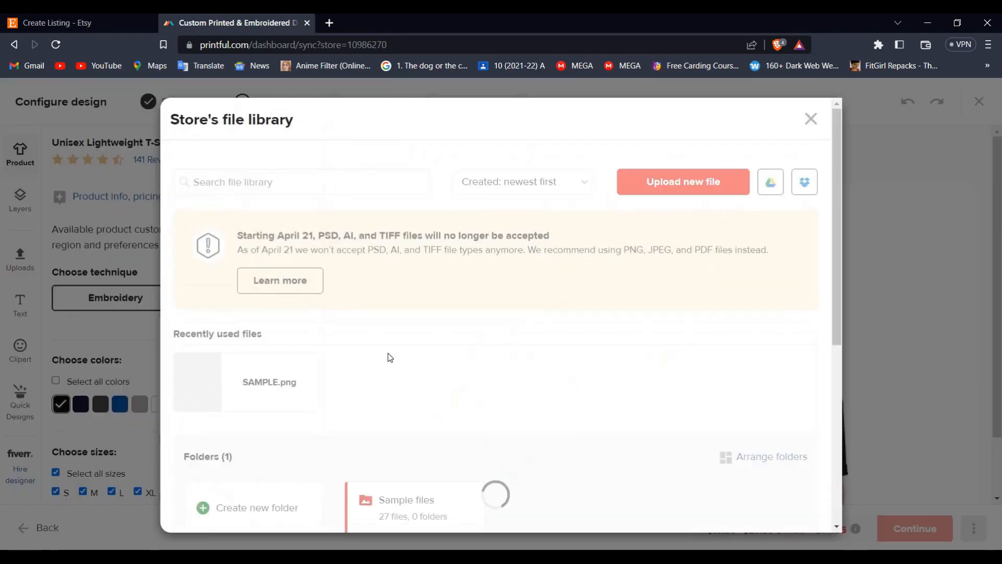
pyautogui.scroll(-4, 292, 355)
pyautogui.scroll(4, 268, 376)
pyautogui.click(230, 380)
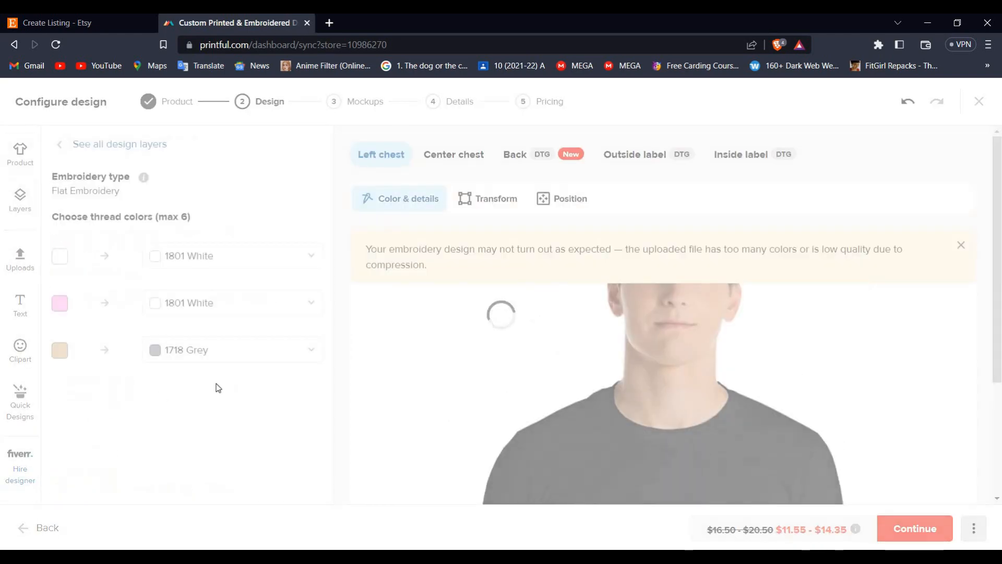
# Try to enlarge the left-chest design across the shirt's chest, and turn off the outside-print-area warning.
pyautogui.scroll(-3, 647, 300)
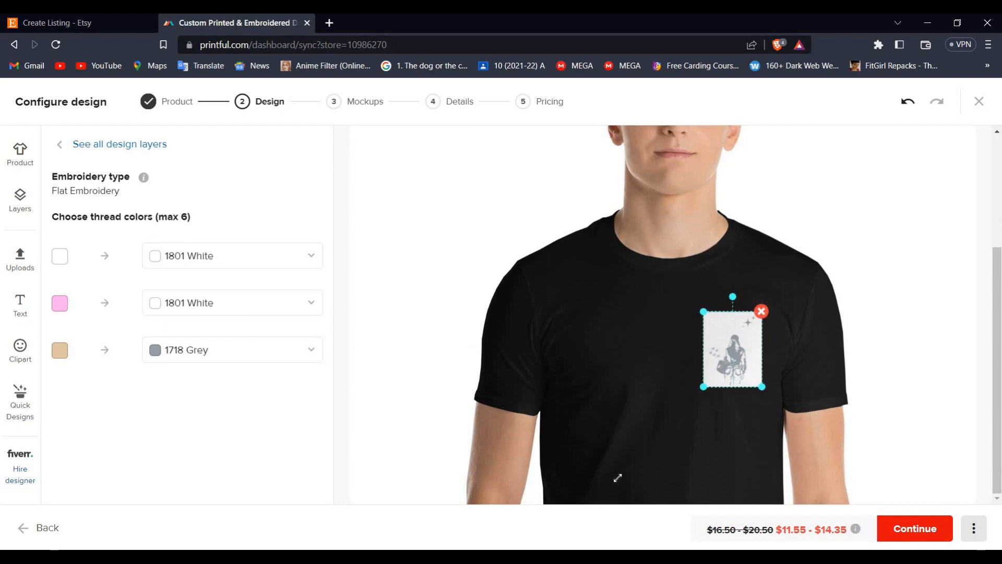
pyautogui.moveTo(618, 477); pyautogui.dragTo(759, 452)
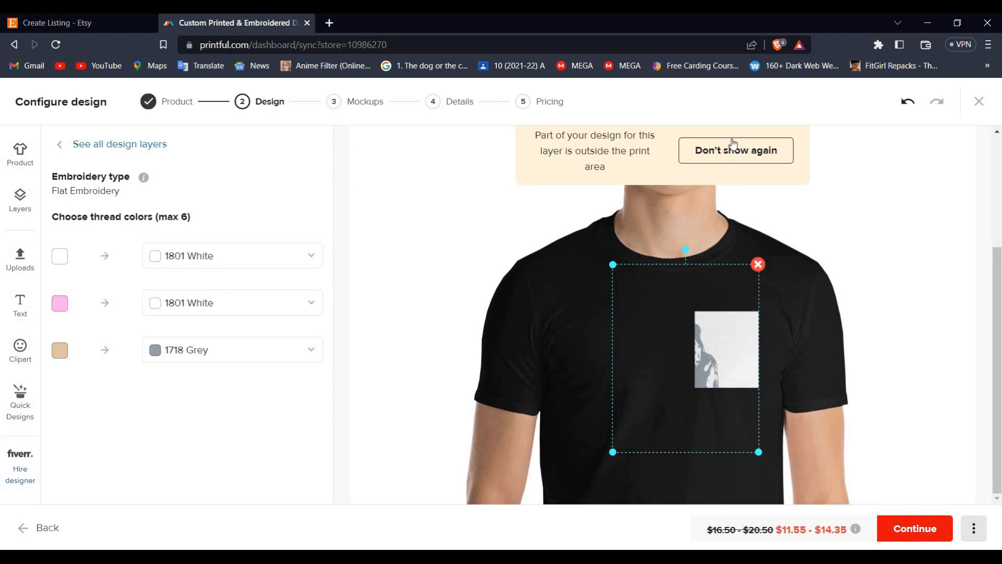
pyautogui.click(733, 147)
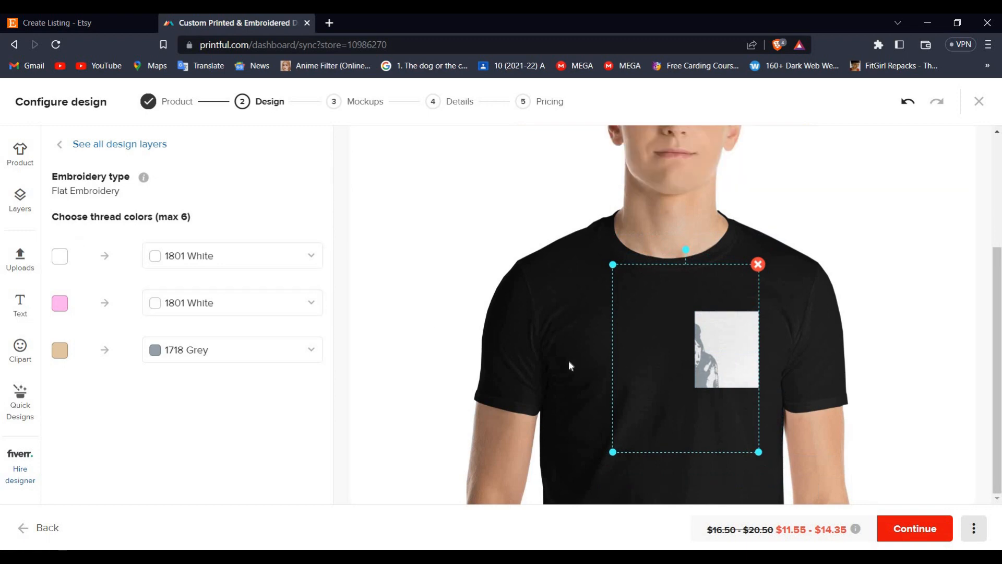
pyautogui.click(574, 340)
# Add white as a second shirt color and show the design on the white T-shirt.
pyautogui.click(20, 153)
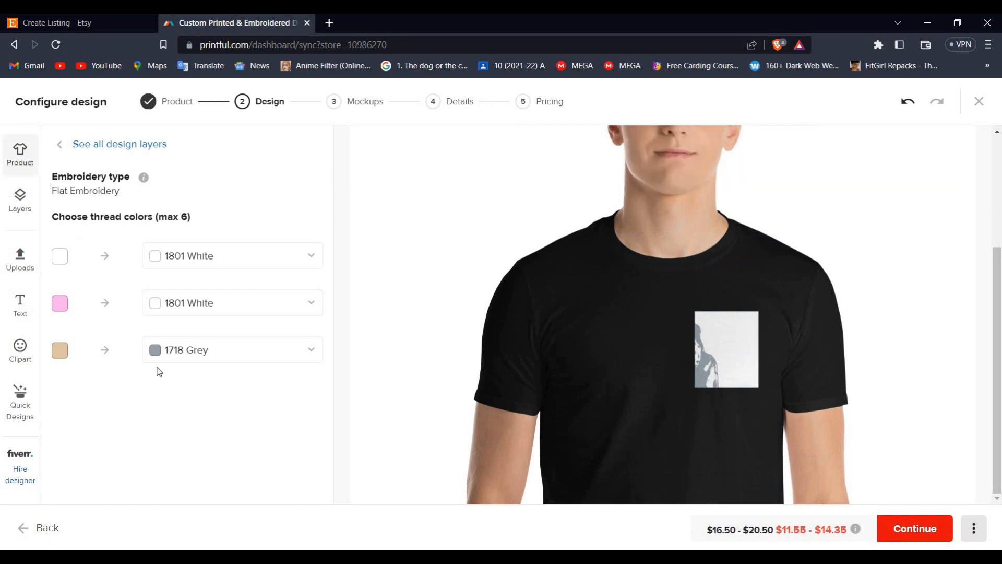
pyautogui.click(159, 405)
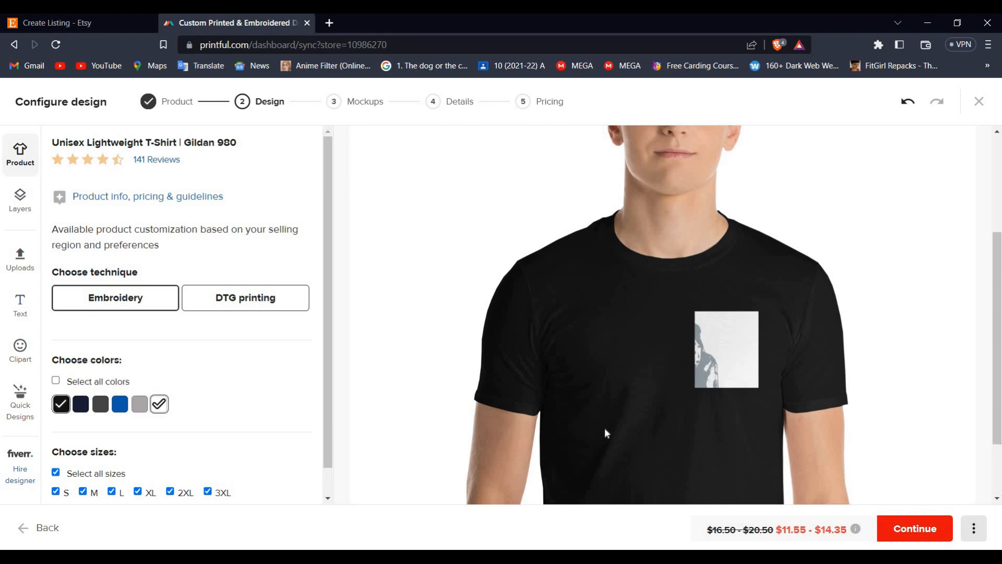
pyautogui.click(643, 357)
pyautogui.scroll(-2, 714, 306)
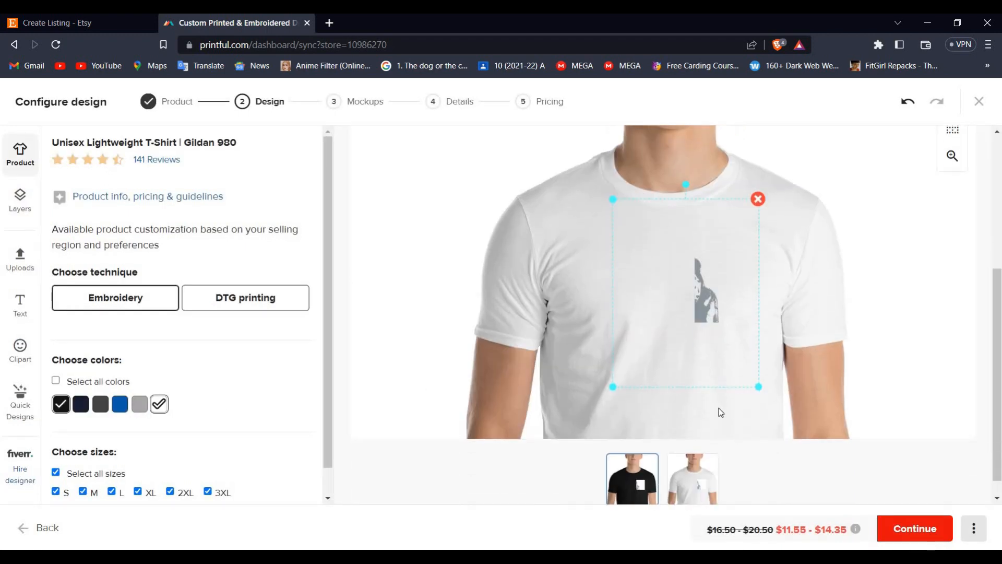
pyautogui.scroll(-1, 721, 413)
pyautogui.click(698, 472)
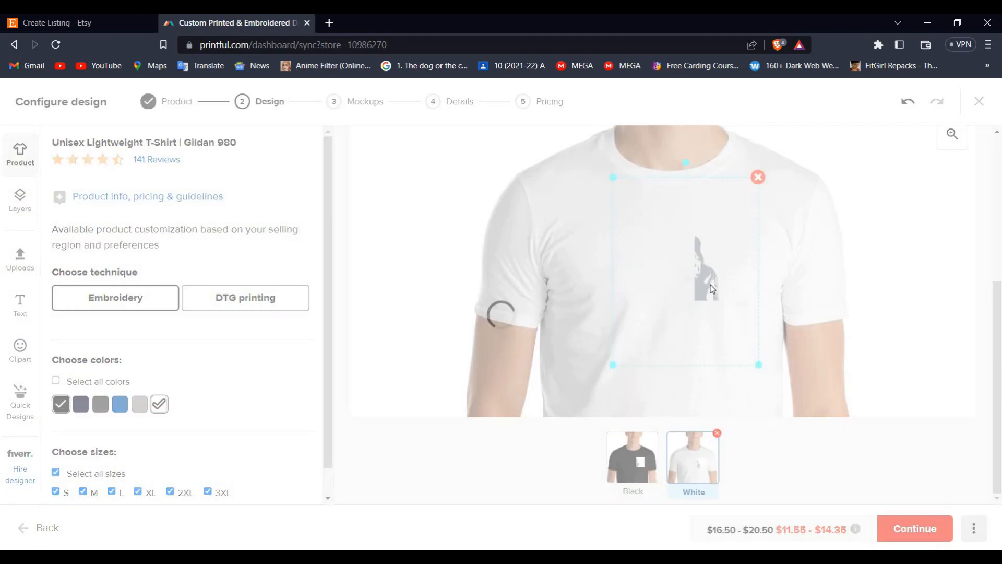
# Reposition and shrink the design on the white T-shirt so it fits entirely within the left-chest print area.
pyautogui.moveTo(731, 235); pyautogui.dragTo(714, 393)
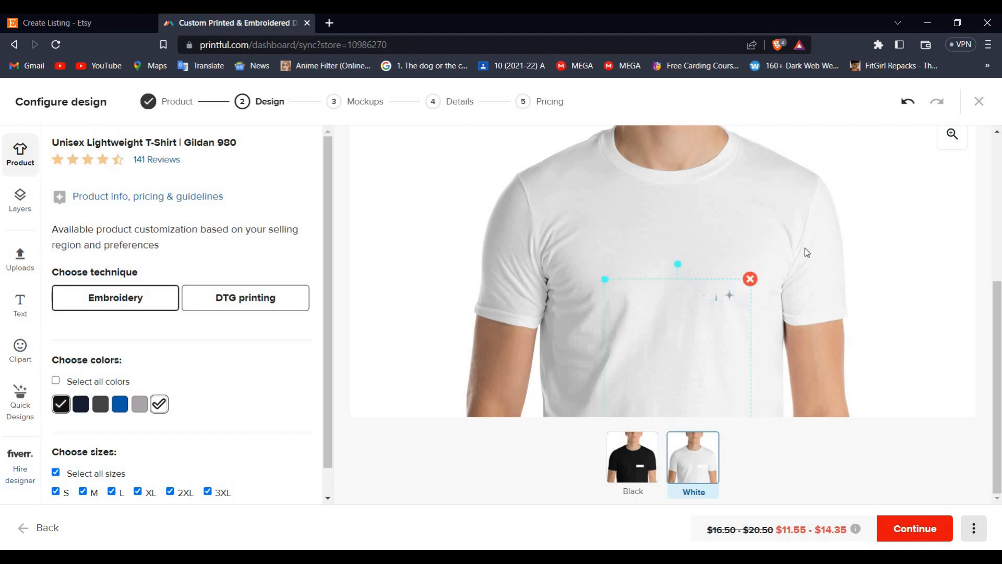
pyautogui.moveTo(724, 293); pyautogui.dragTo(772, 202)
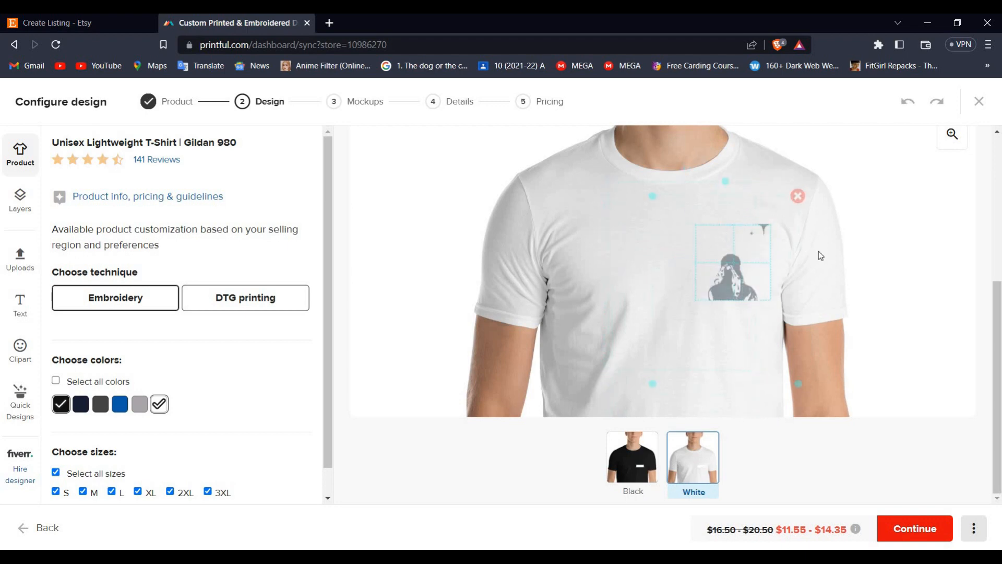
pyautogui.moveTo(769, 357); pyautogui.dragTo(754, 264)
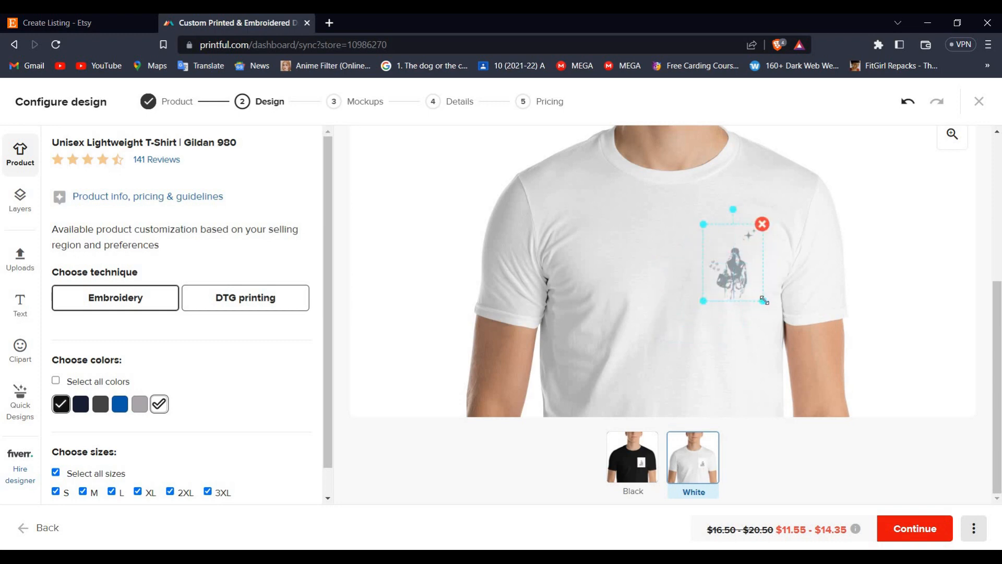
# Enlarge the embroidered left-chest design slightly, check it on the black shirt, and keep only white as the shirt color.
pyautogui.moveTo(764, 299); pyautogui.dragTo(773, 311)
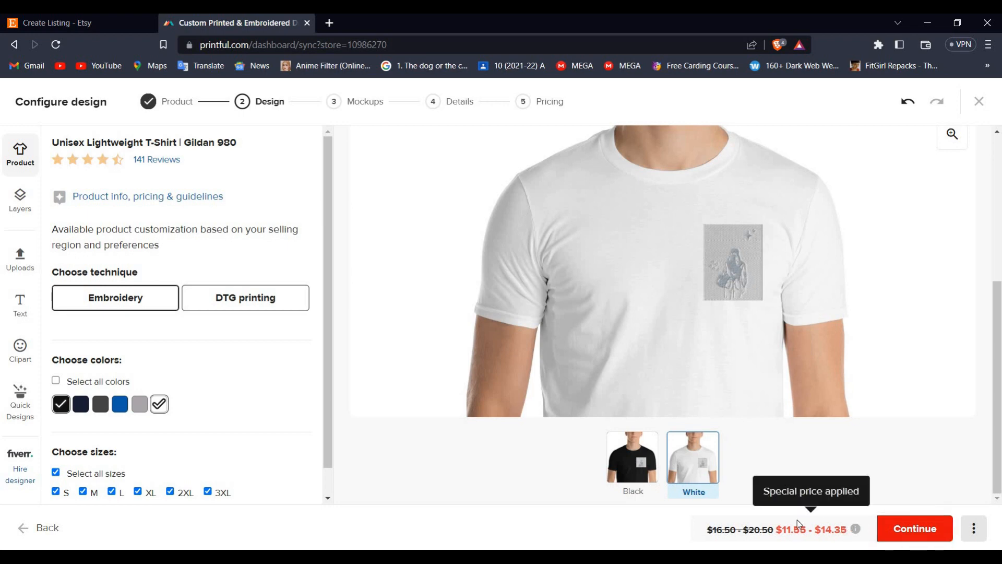
pyautogui.moveTo(629, 469)
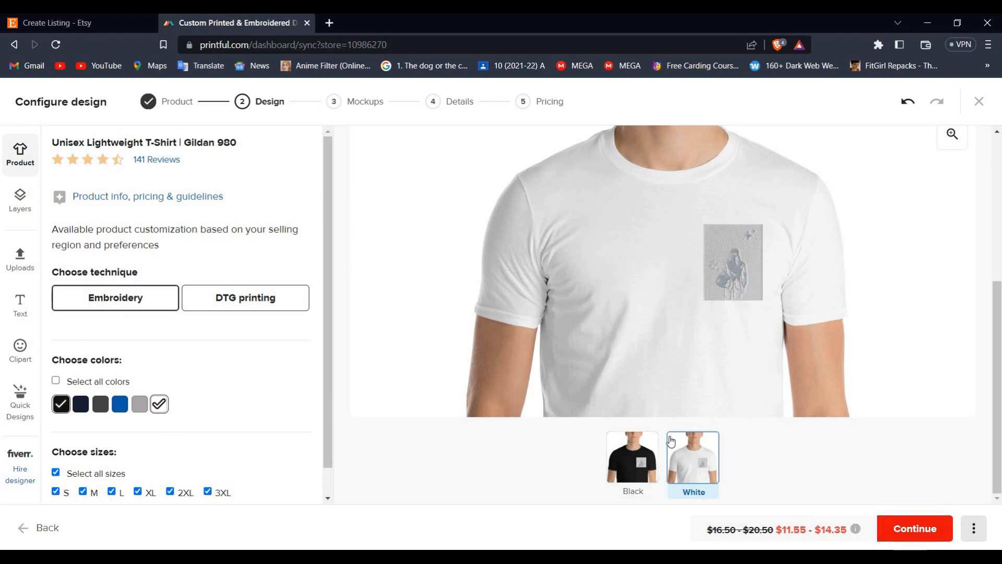
pyautogui.click(656, 442)
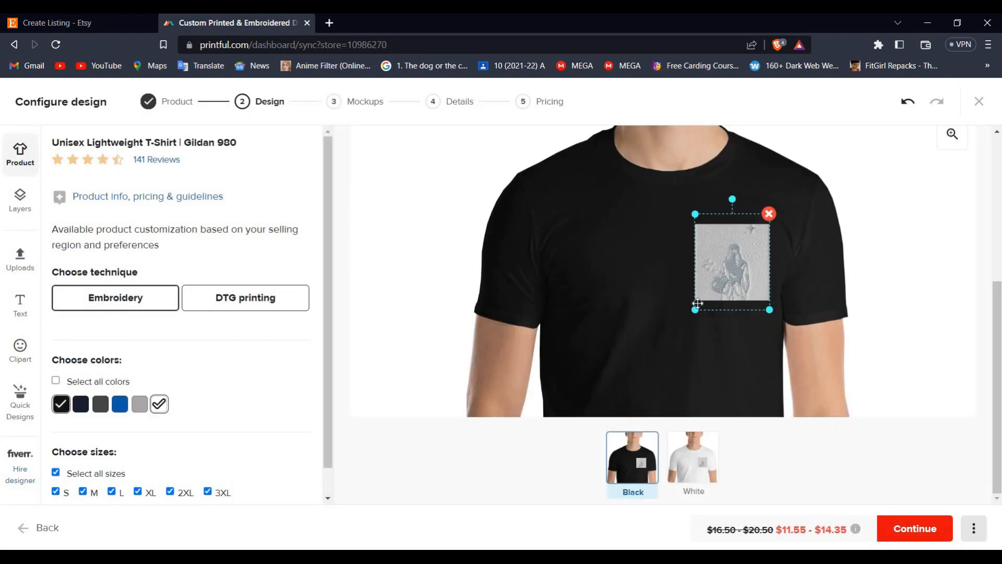
pyautogui.moveTo(650, 441)
pyautogui.click(657, 433)
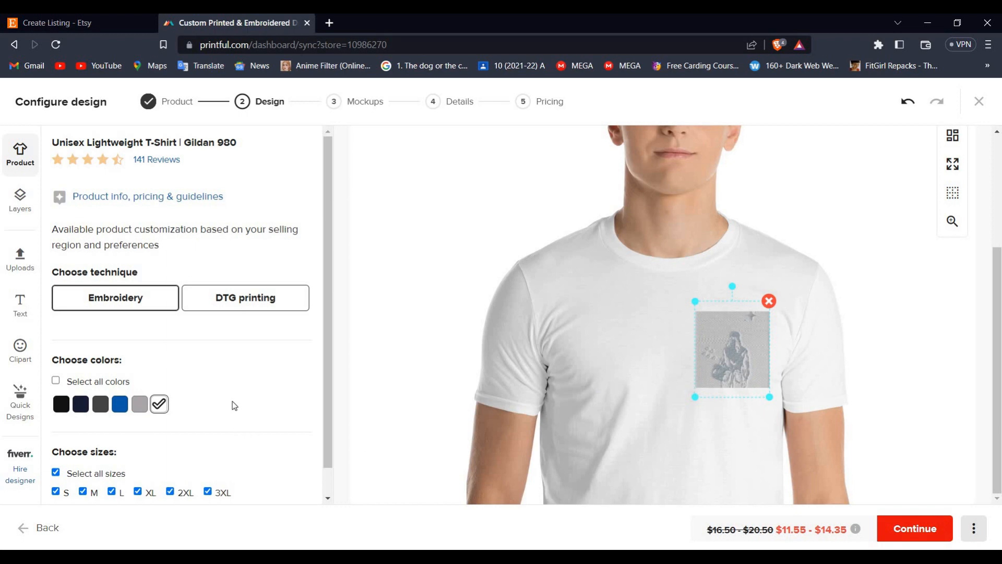
pyautogui.scroll(-1, 234, 401)
pyautogui.scroll(1, 234, 402)
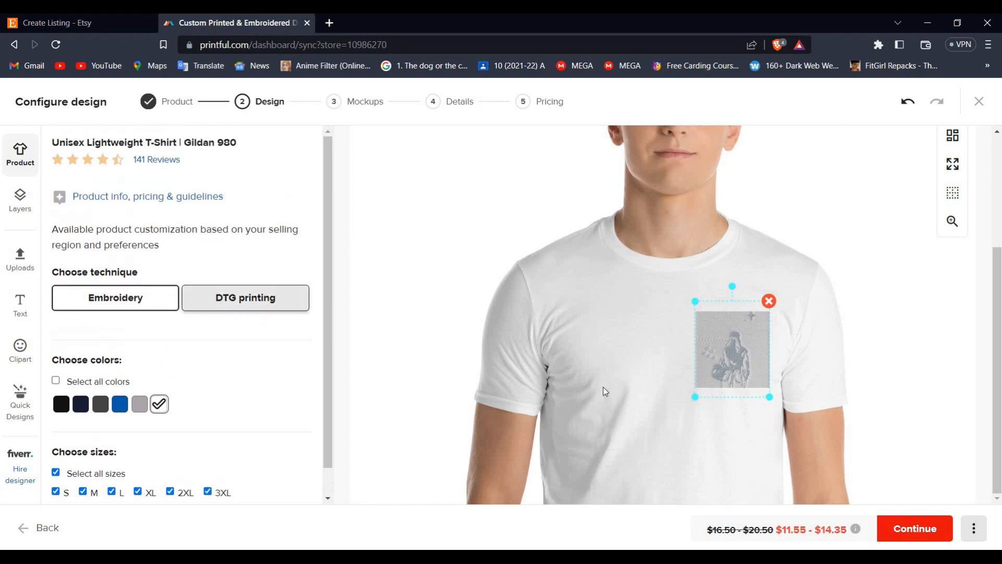
# Switch the T-shirt to DTG printing, discarding the embroidery design, and place SAMPLE.png from the store's file library on the front.
pyautogui.click(227, 300)
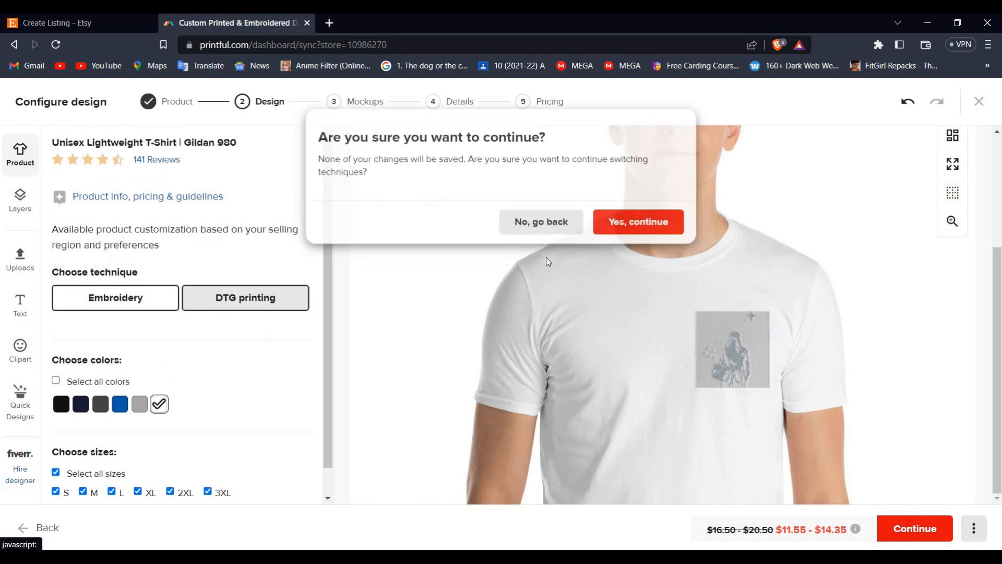
pyautogui.click(633, 223)
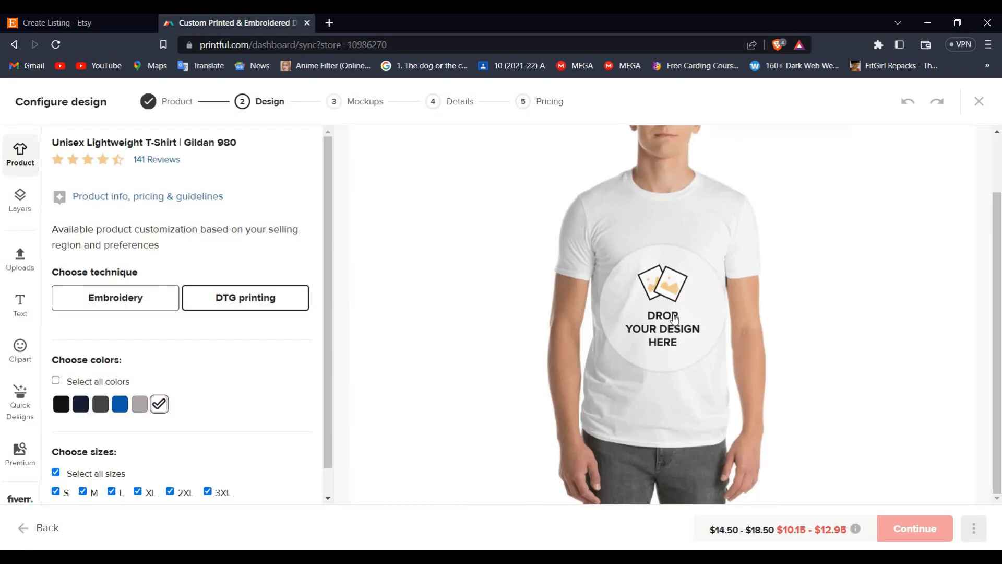
pyautogui.click(651, 320)
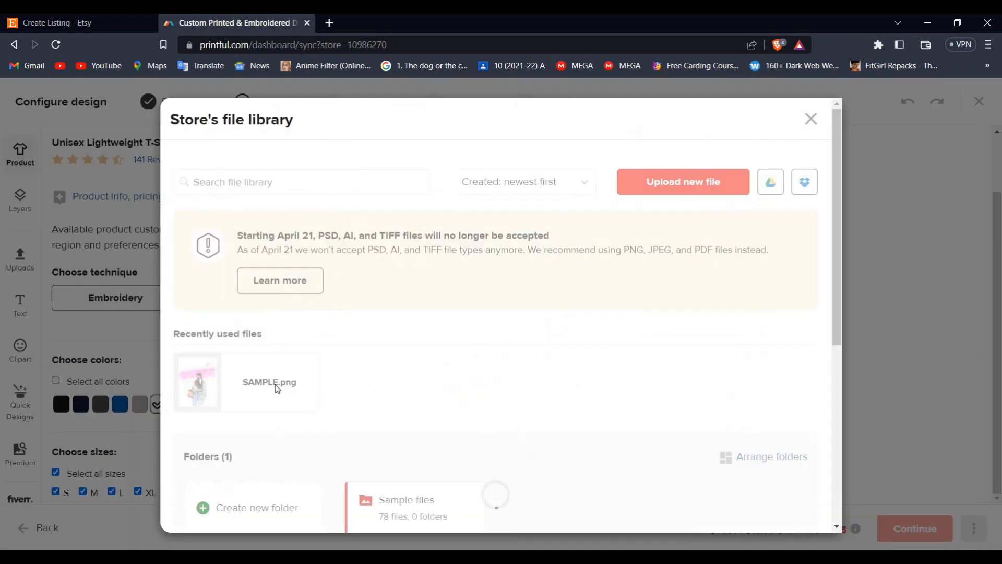
pyautogui.click(232, 381)
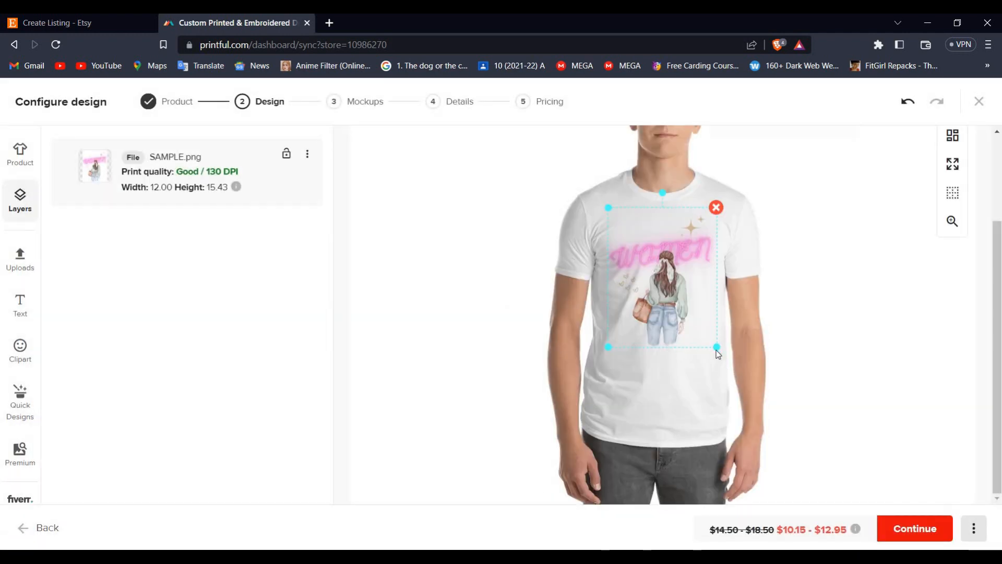
# Resize the front design to about 11.63 by 14.94, position it high in the print area, and proceed to the mockups.
pyautogui.moveTo(717, 348)
pyautogui.mouseDown()
pyautogui.moveTo(745, 370)
pyautogui.moveTo(710, 364)
pyautogui.moveTo(719, 362)
pyautogui.mouseUp()
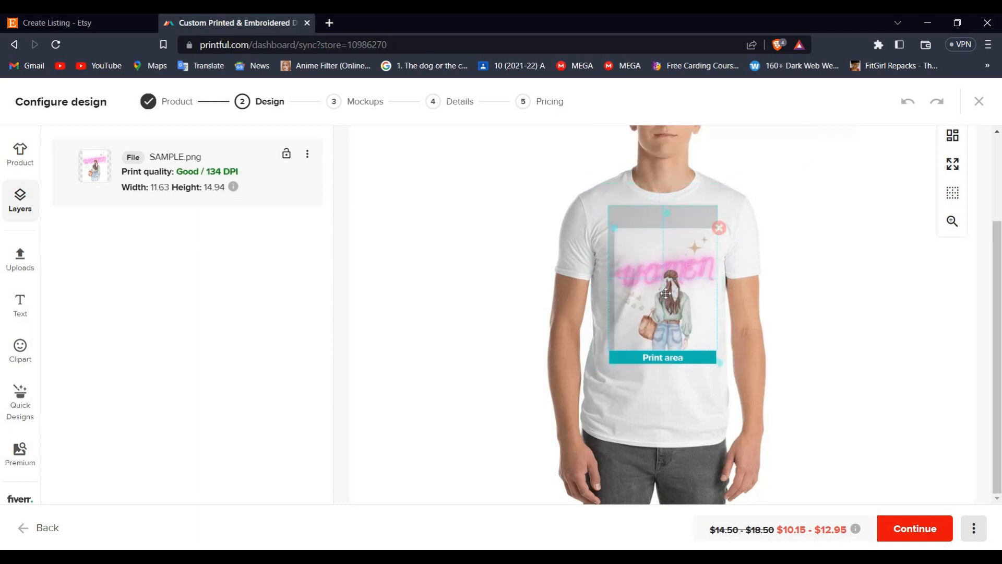
pyautogui.moveTo(665, 293); pyautogui.dragTo(664, 268)
pyautogui.click(788, 324)
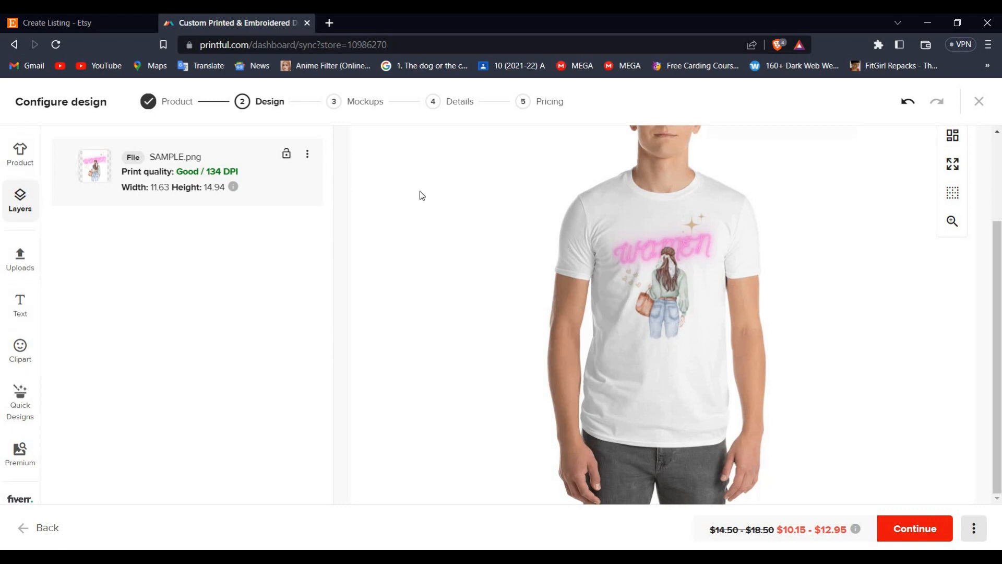
pyautogui.click(917, 522)
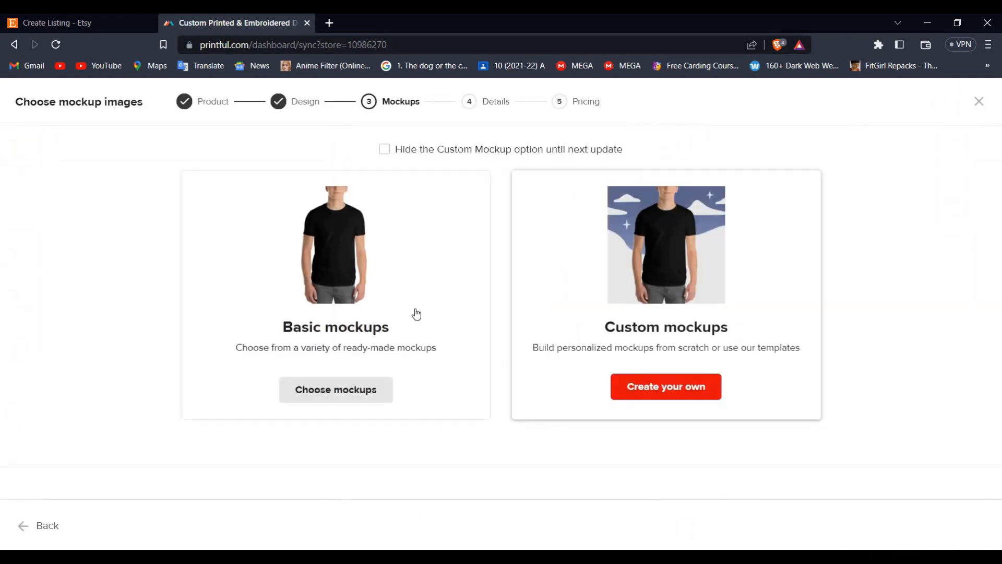
# Create a custom mockup, try several abstract scenes, and apply the pale pink-and-blue gradient scene with the white leaf.
pyautogui.click(659, 400)
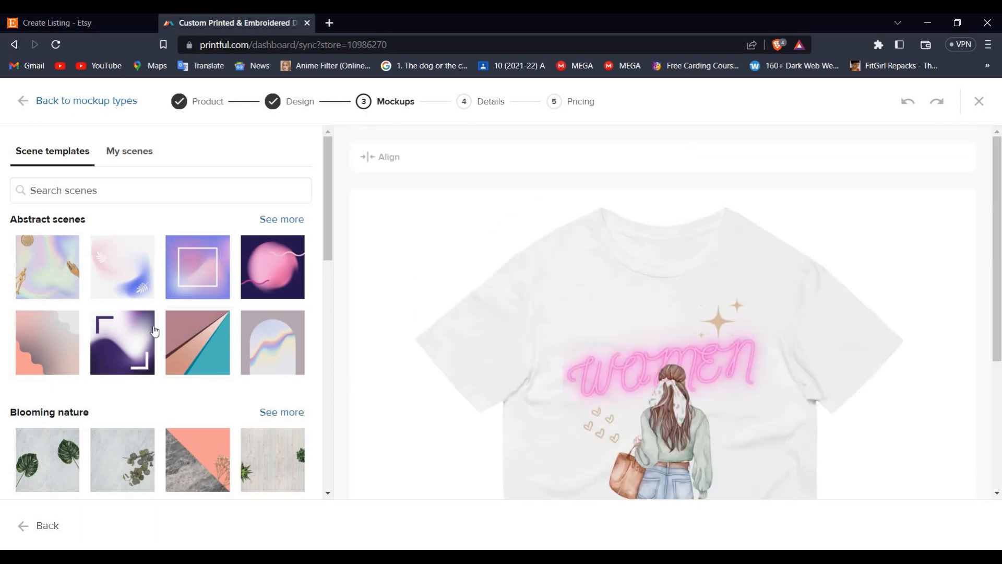
pyautogui.click(271, 268)
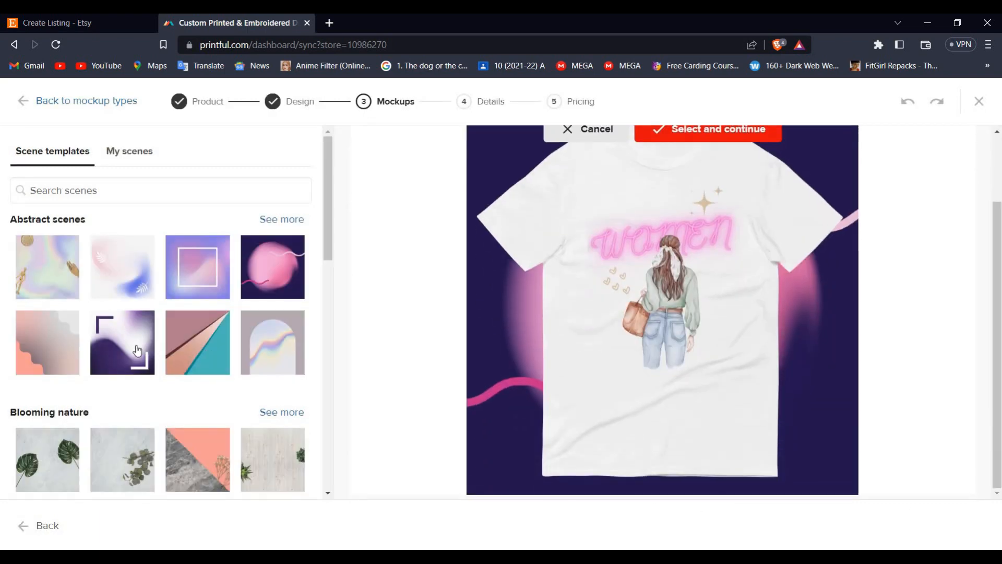
pyautogui.click(121, 342)
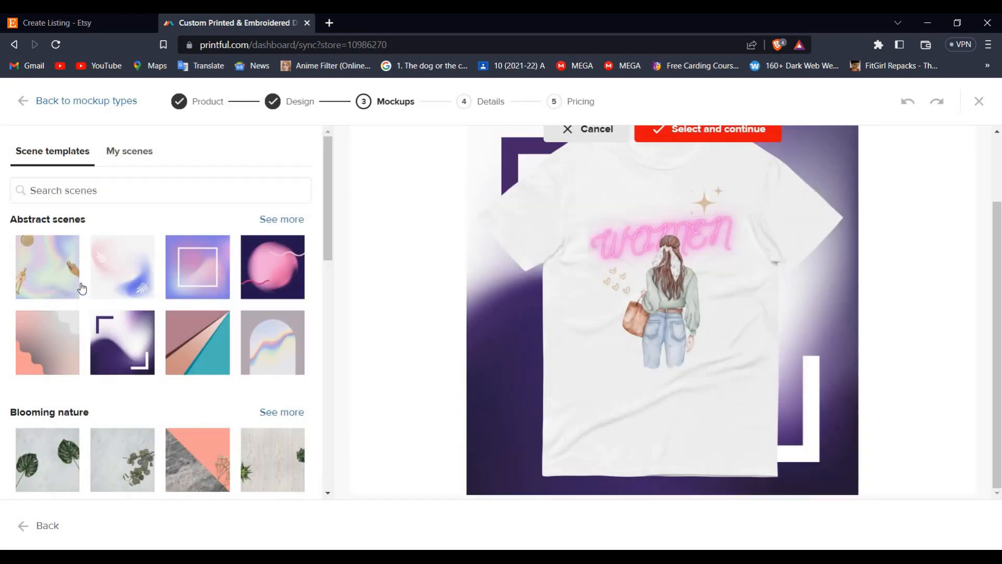
pyautogui.click(20, 265)
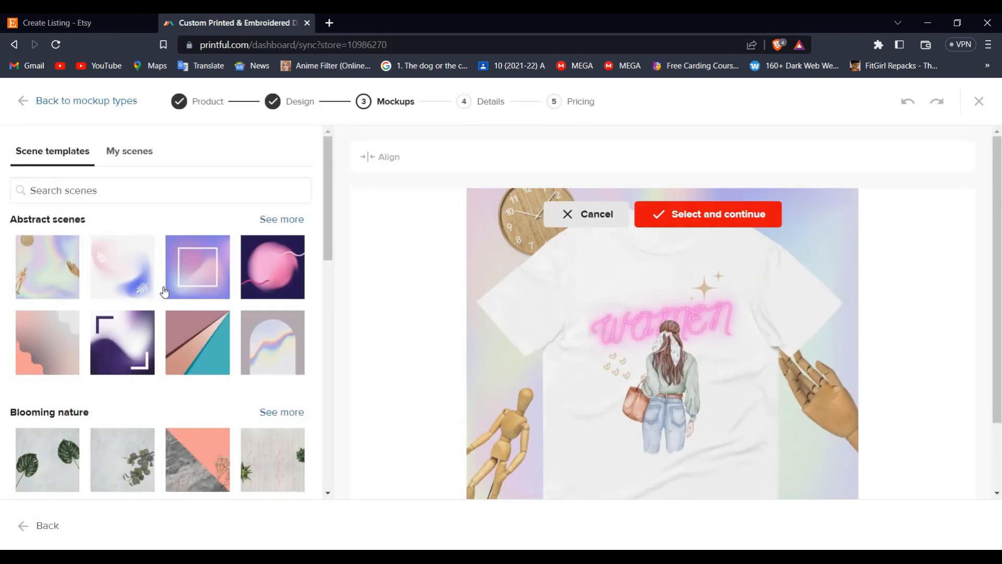
pyautogui.click(132, 283)
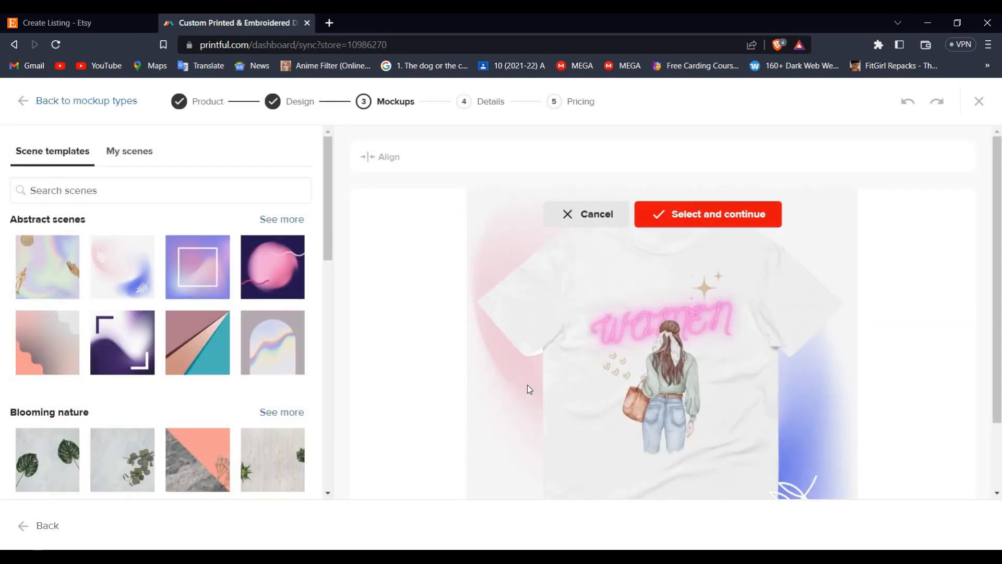
pyautogui.scroll(-7, 144, 394)
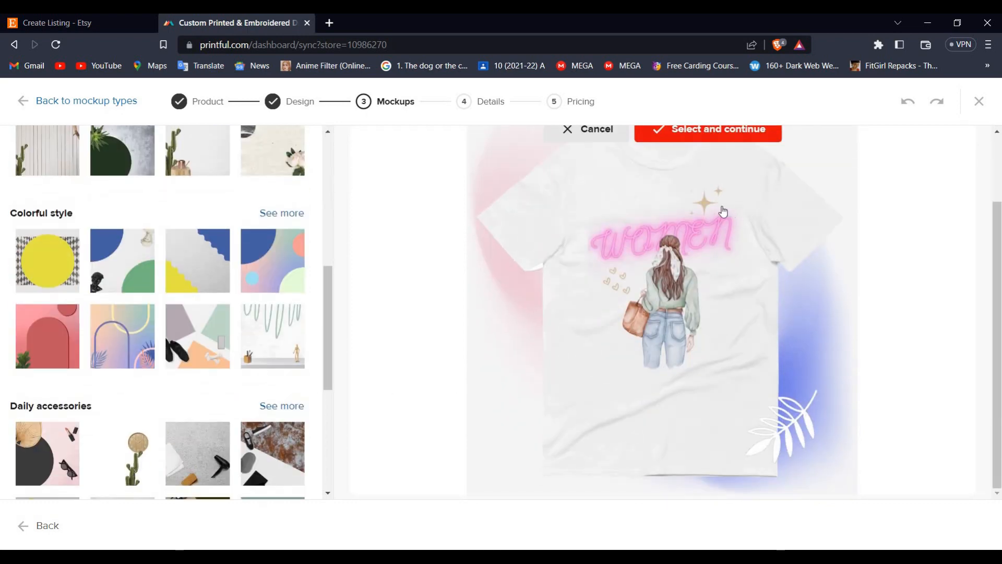
pyautogui.click(712, 213)
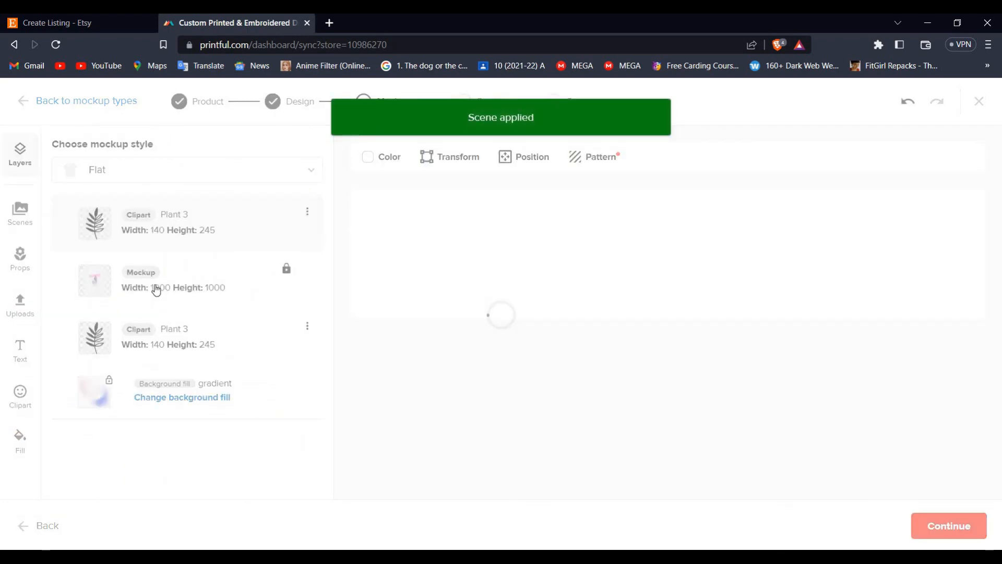
# Accept the custom mockup with the white front view as the main image and proceed to the product details.
pyautogui.scroll(-1, 849, 403)
pyautogui.scroll(1, 849, 403)
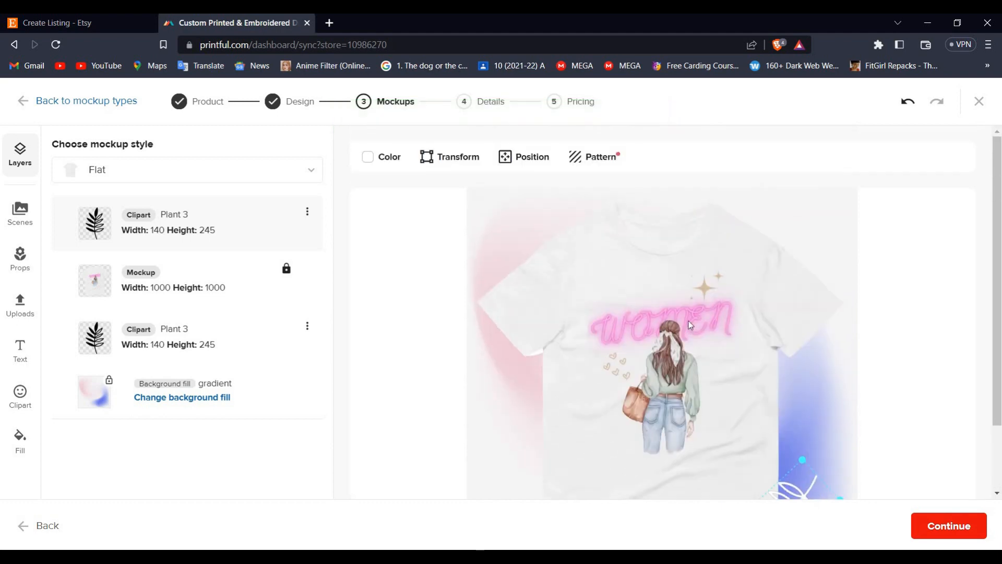
pyautogui.scroll(-1, 671, 429)
pyautogui.scroll(2, 652, 250)
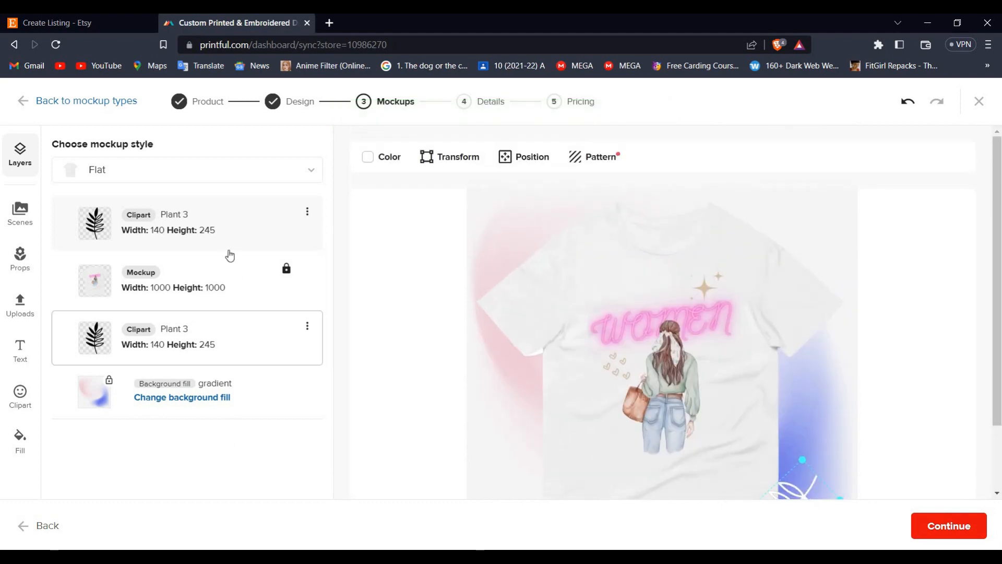
pyautogui.click(962, 522)
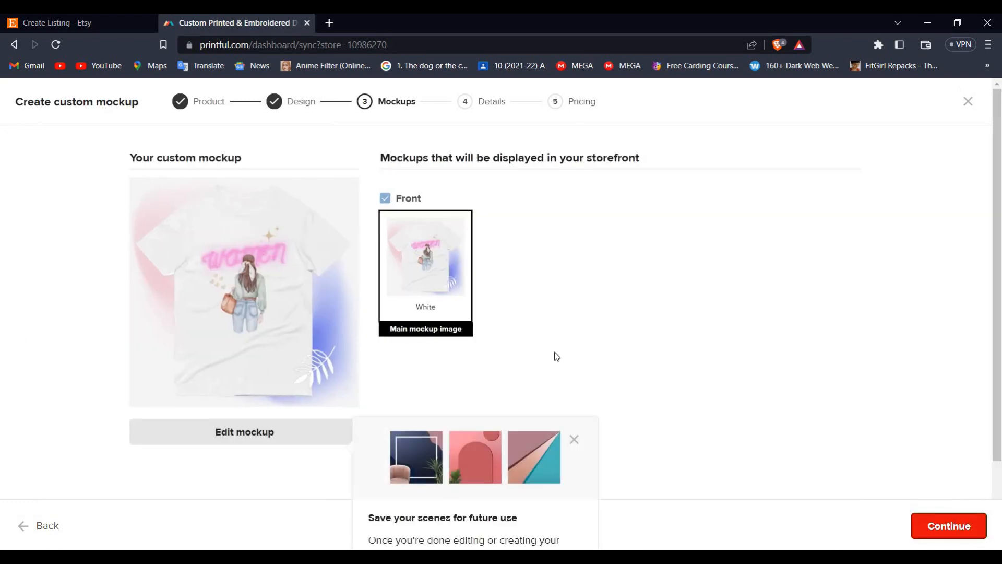
pyautogui.click(376, 517)
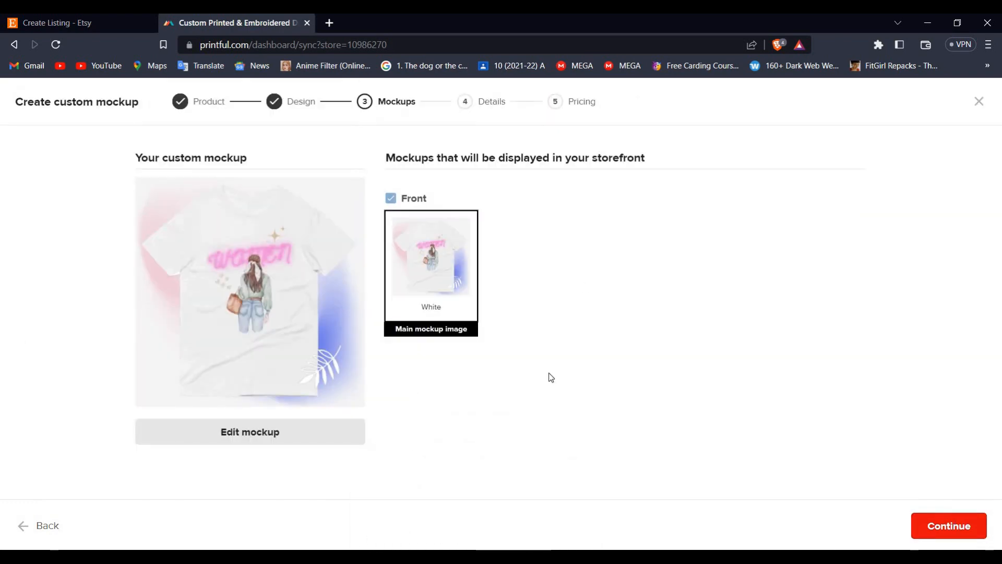
pyautogui.click(968, 524)
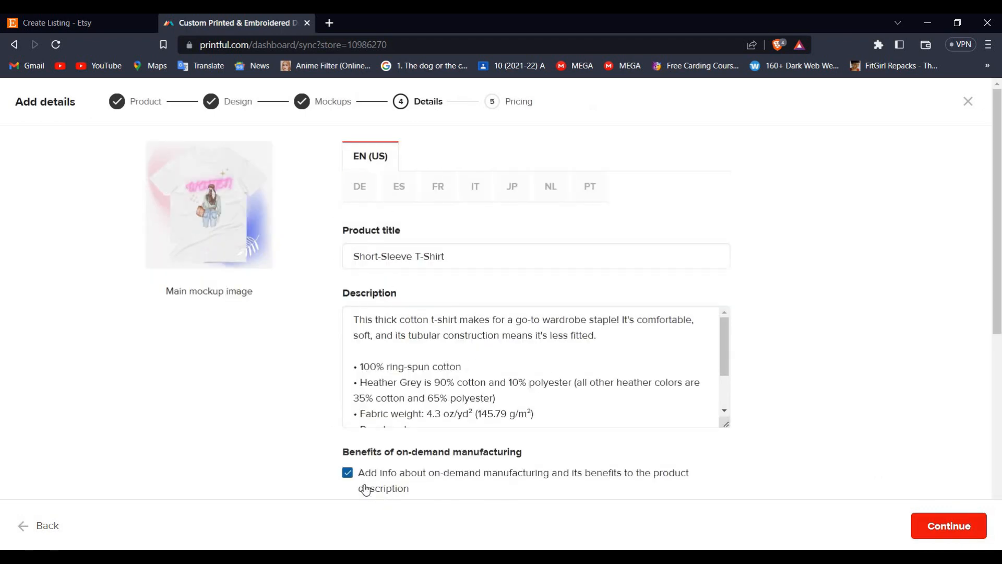
# Read through the product description and replace the product title with "T-shirt for Women with love".
pyautogui.scroll(-2, 574, 396)
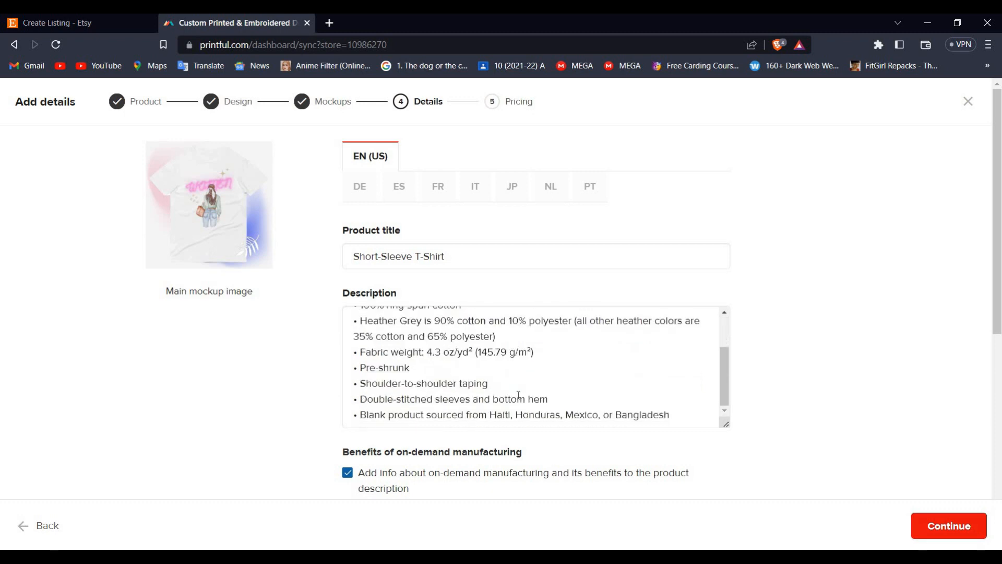
pyautogui.scroll(2, 418, 349)
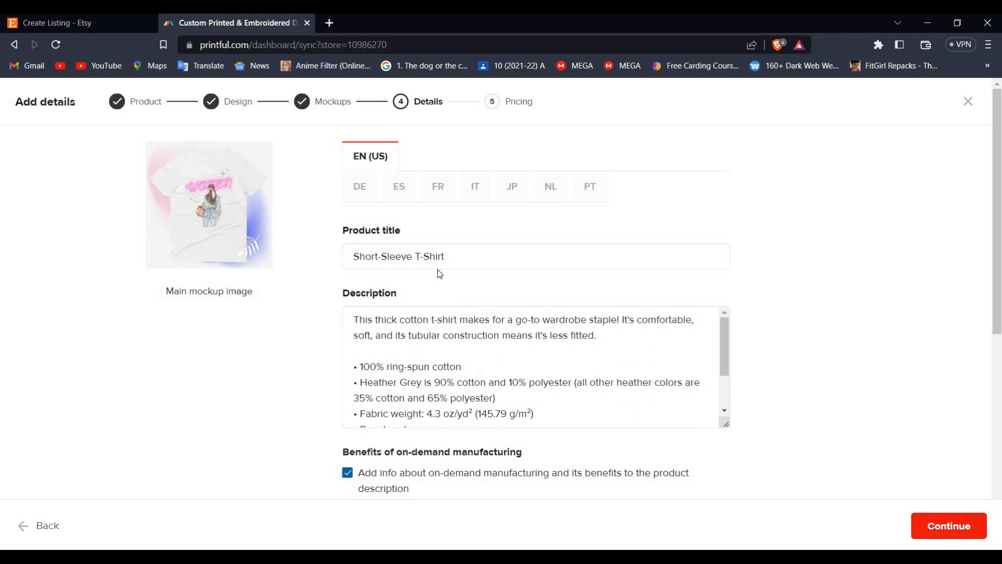
pyautogui.tripleClick(440, 255)
pyautogui.press('BackSpace')
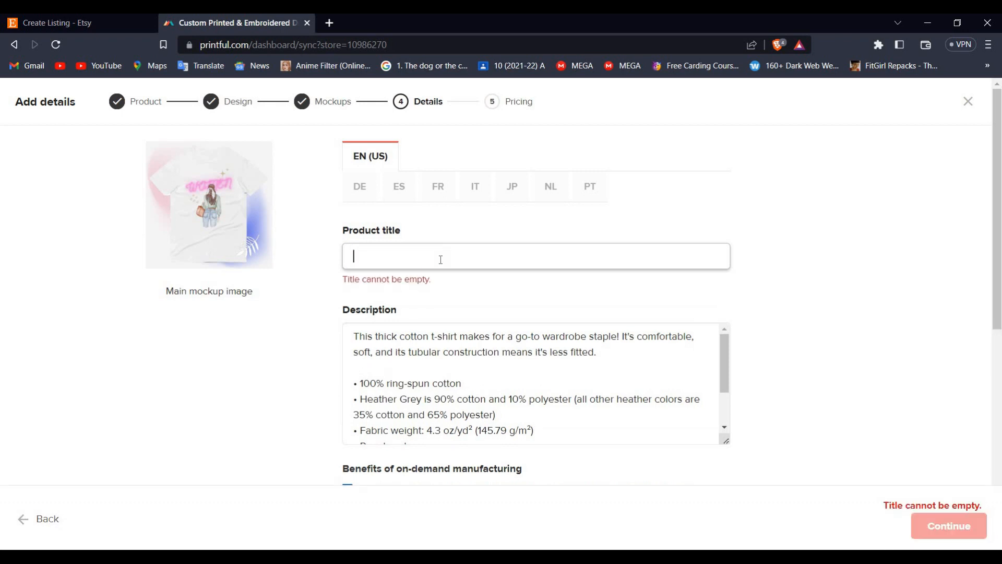
pyautogui.write('wOM')
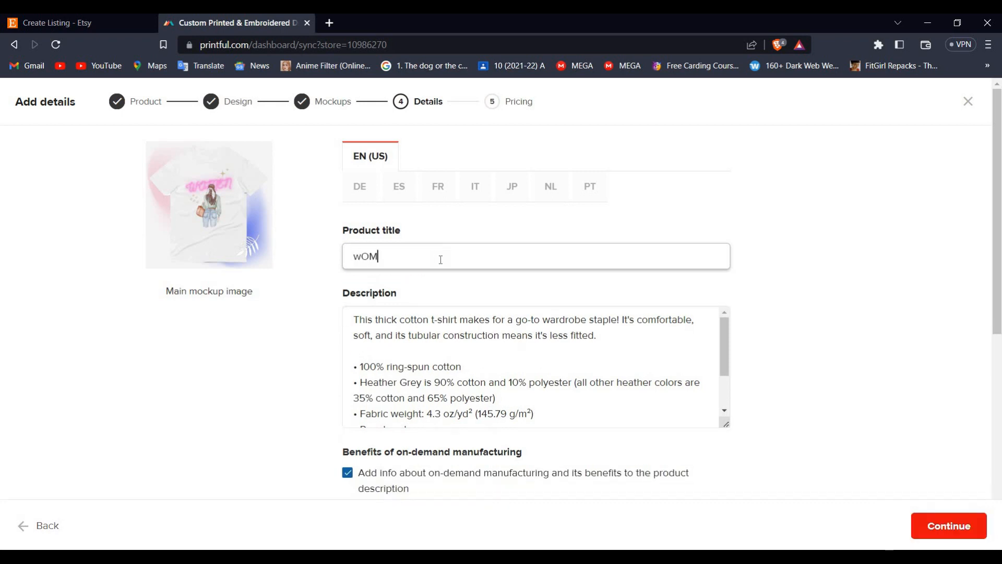
pyautogui.press('BackSpace')
pyautogui.press('BackSpace')
pyautogui.press('BackSpace')
pyautogui.write('W')
pyautogui.press('Home')
pyautogui.write('T-shirt for')
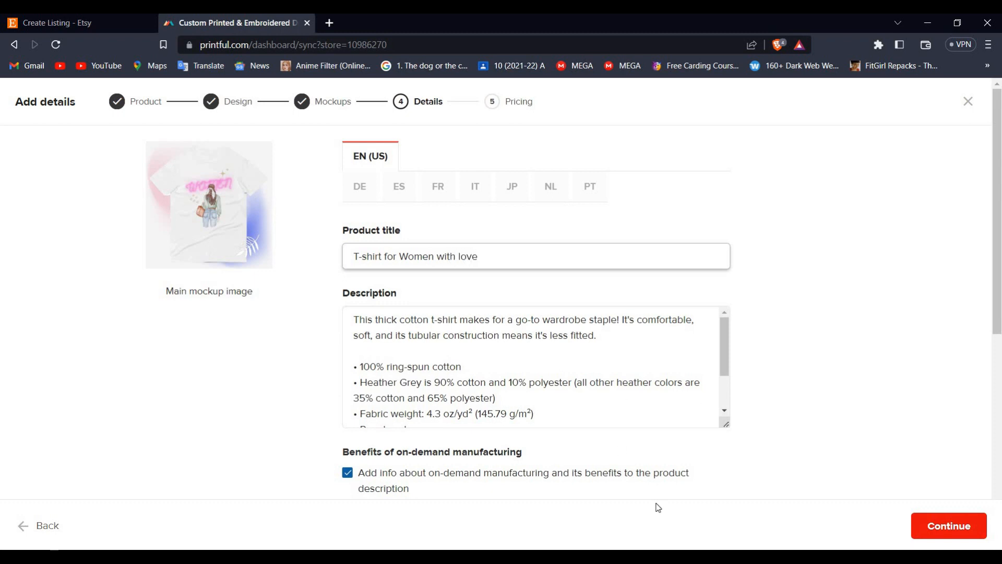
# Try to submit the product with its details and pricing to the TshirtByInsta store, and reload the store page.
pyautogui.click(935, 529)
pyautogui.click(935, 527)
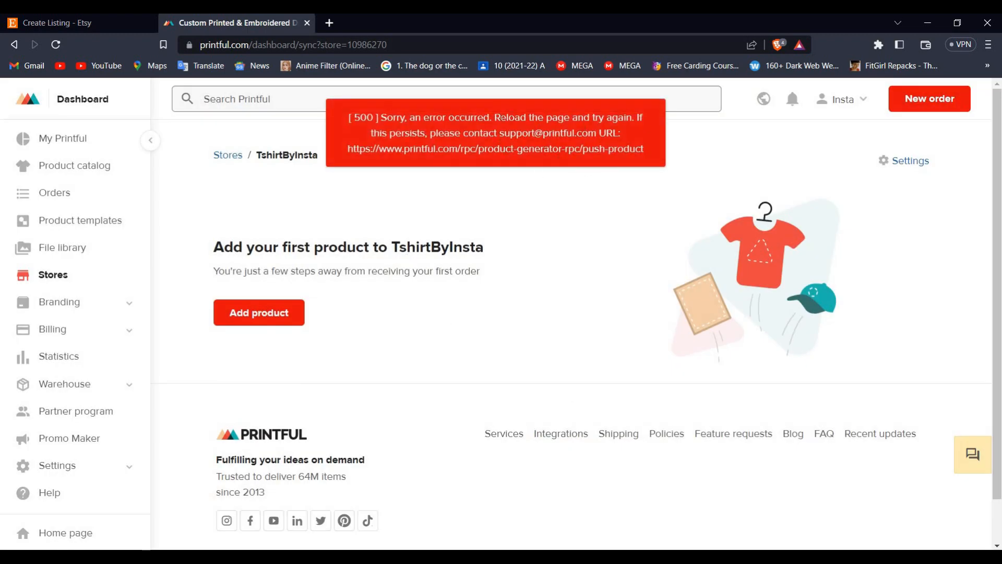
pyautogui.click(52, 44)
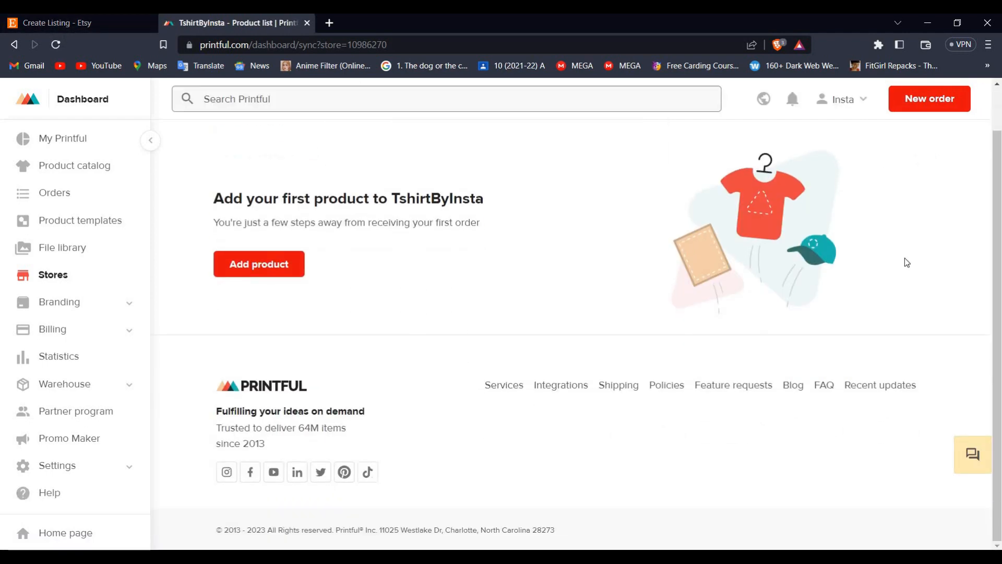
# Look over Printful's branding options, and switch to the Etsy listing form to review its photo, video and description sections.
pyautogui.click(74, 306)
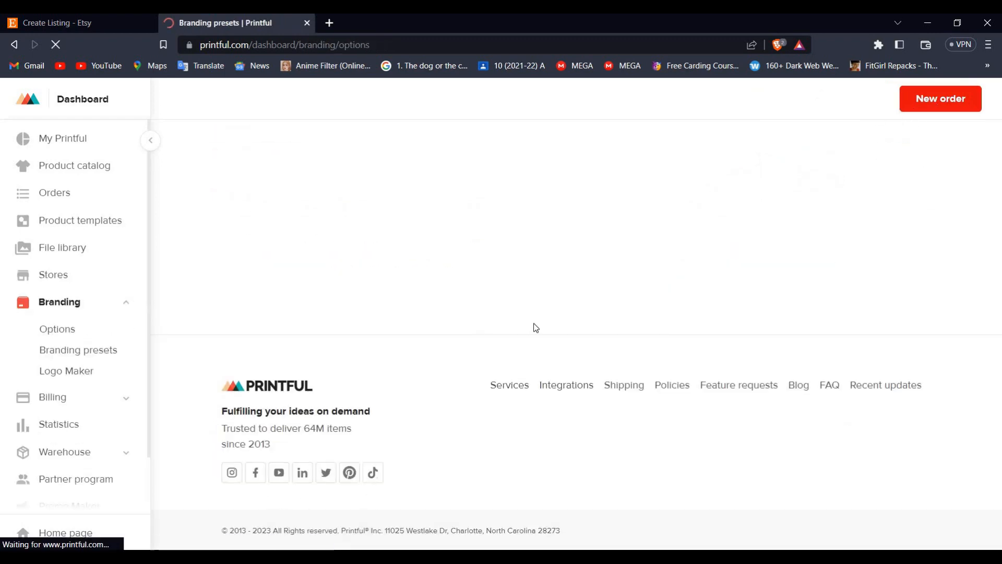
pyautogui.scroll(-7, 238, 256)
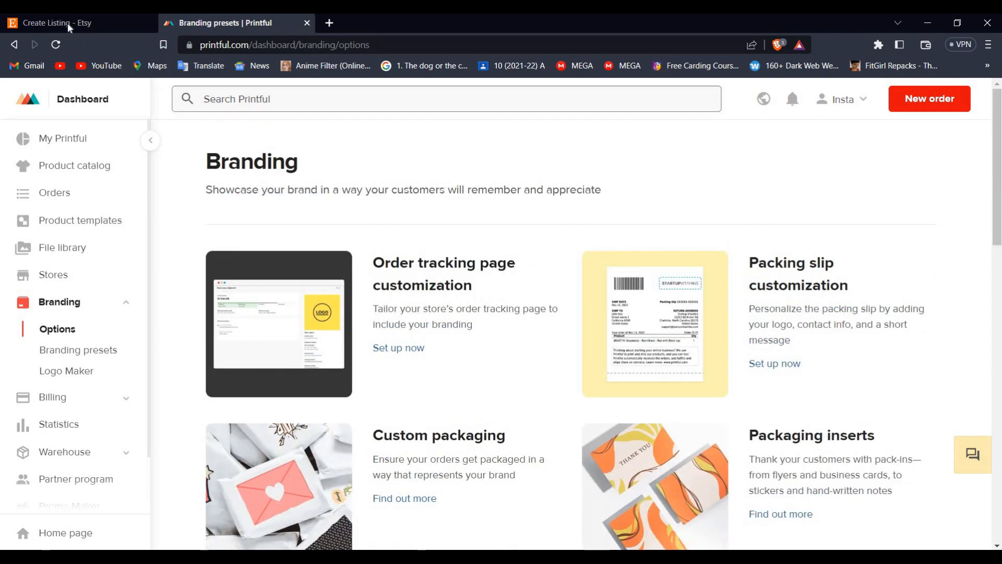
pyautogui.click(67, 23)
pyautogui.scroll(-3, 475, 352)
pyautogui.scroll(3, 711, 345)
pyautogui.scroll(-15, 712, 345)
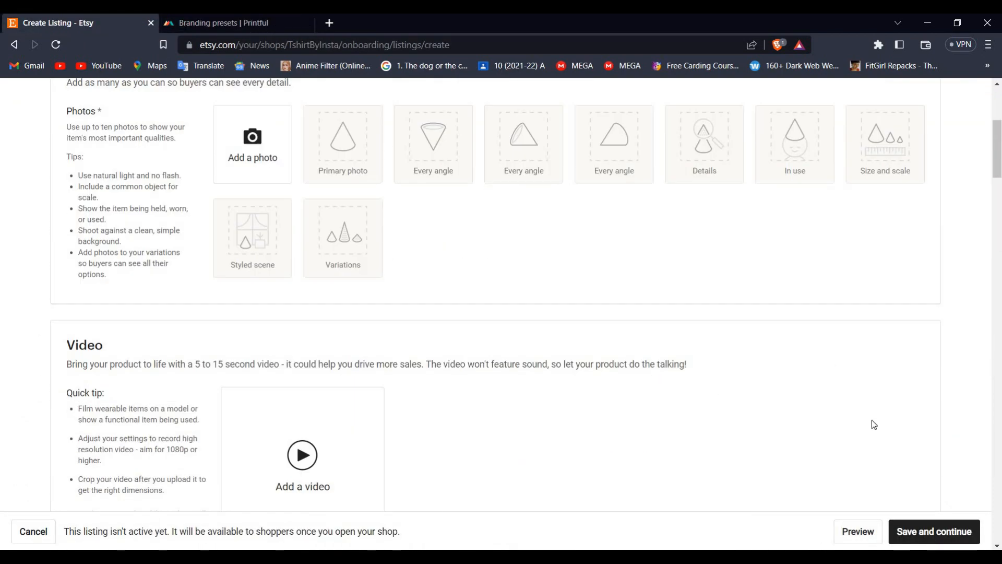
pyautogui.scroll(10, 352, 374)
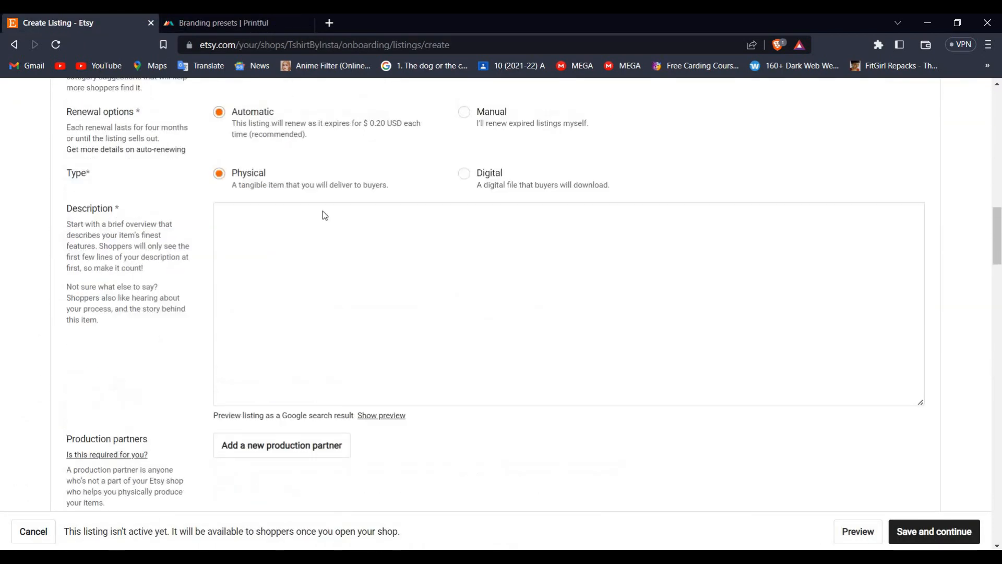
# Switch to Printful and look over its branding options, from order tracking page customization to branding presets.
pyautogui.click(264, 23)
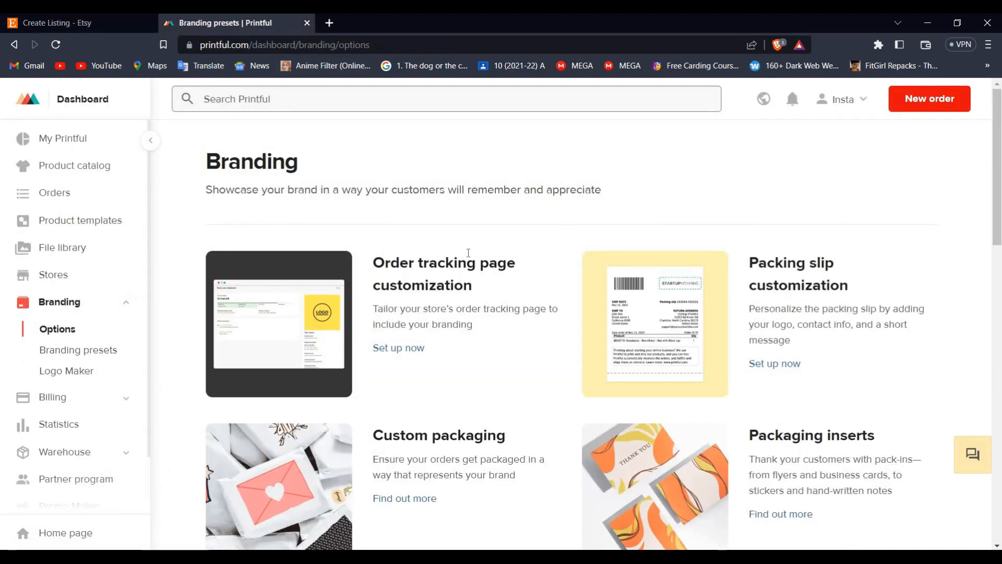
pyautogui.scroll(-6, 707, 305)
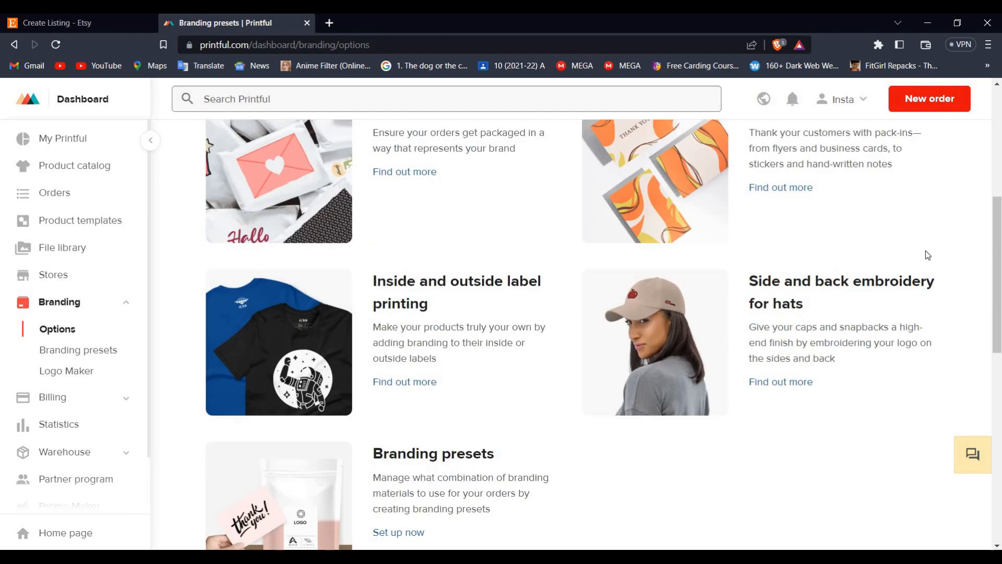
pyautogui.scroll(6, 707, 305)
# Open Printful's stores page, and switch to the product templates to look through the sample templates.
pyautogui.click(94, 275)
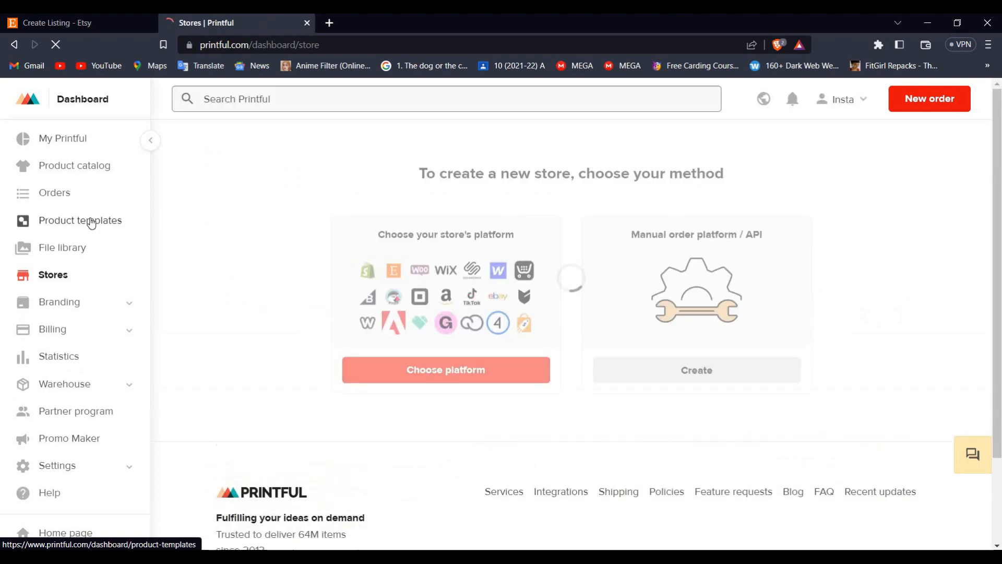
pyautogui.click(754, 274)
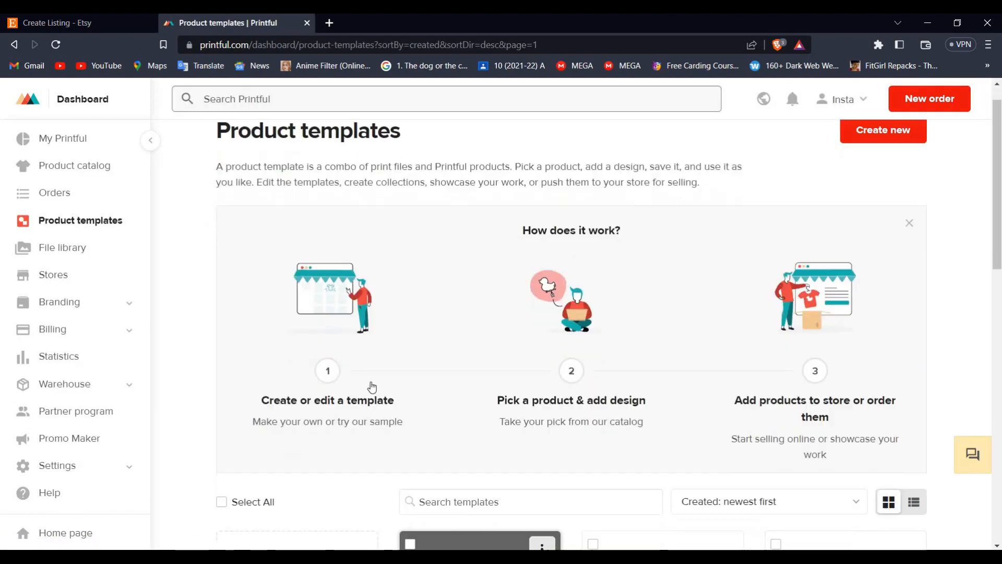
pyautogui.scroll(-8, 335, 323)
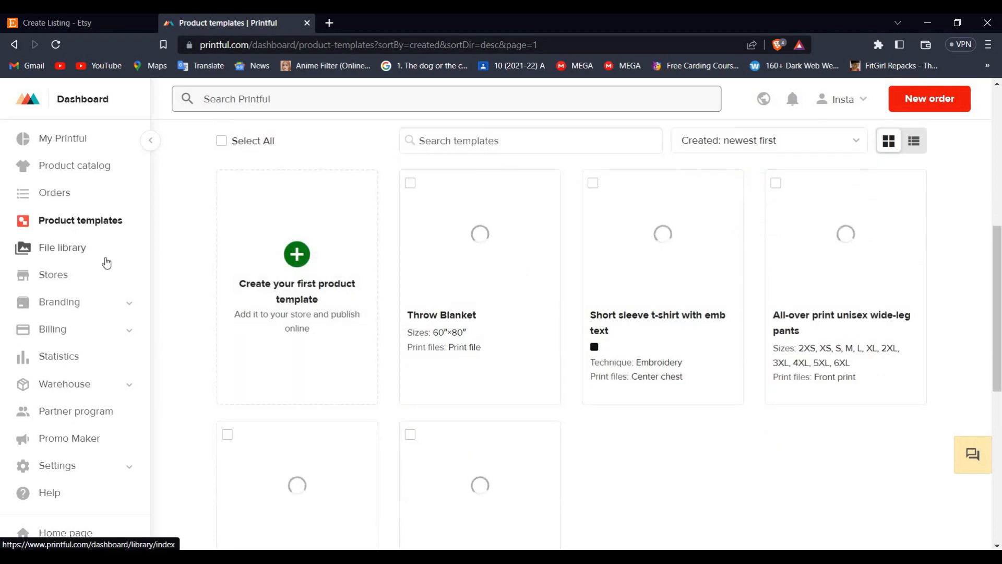
# Check the photo section of the Etsy listing form, and return to Printful to review the product templates overview.
pyautogui.click(105, 24)
pyautogui.click(235, 24)
pyautogui.click(74, 21)
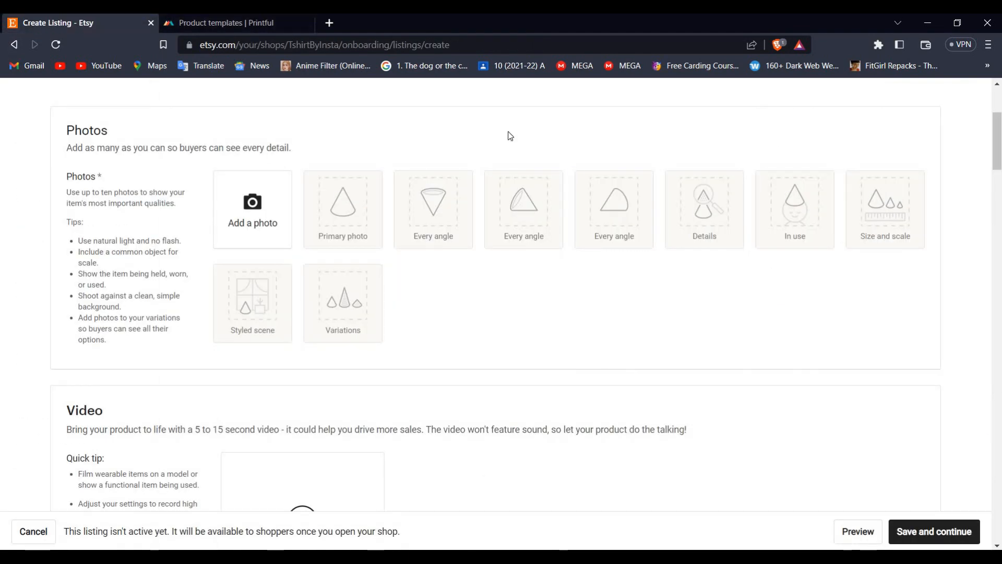
pyautogui.scroll(4, 510, 134)
pyautogui.click(246, 22)
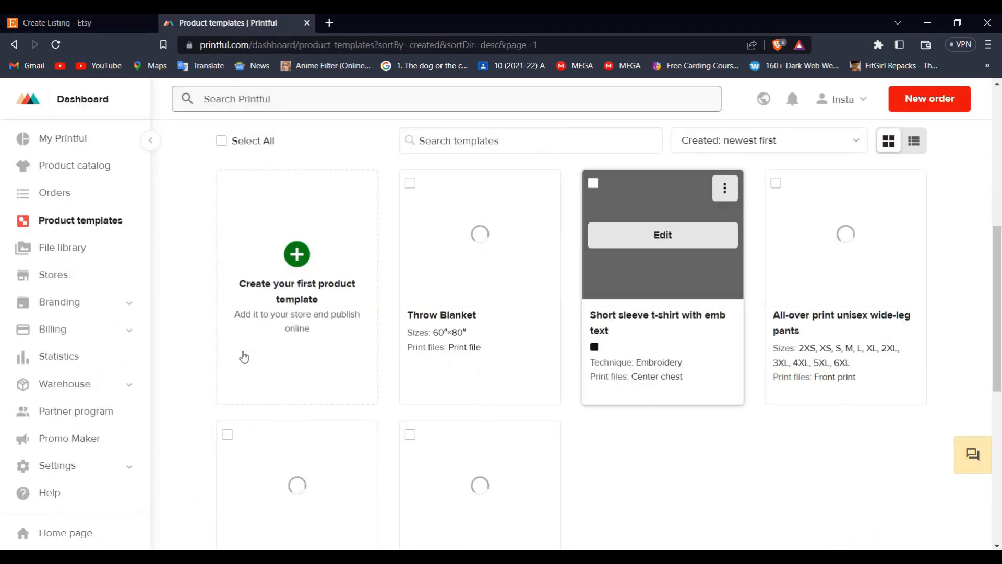
pyautogui.scroll(4, 727, 435)
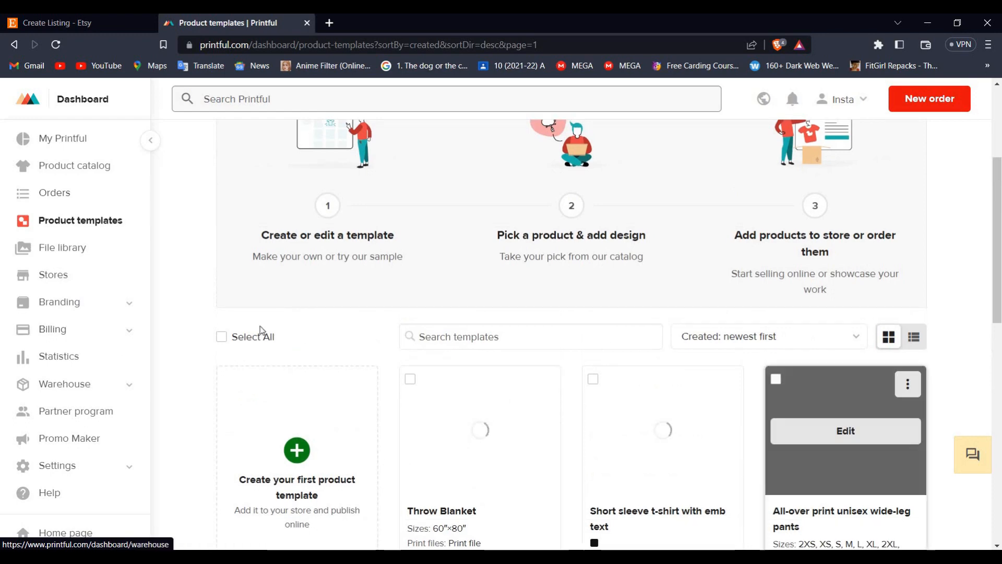
pyautogui.scroll(4, 633, 414)
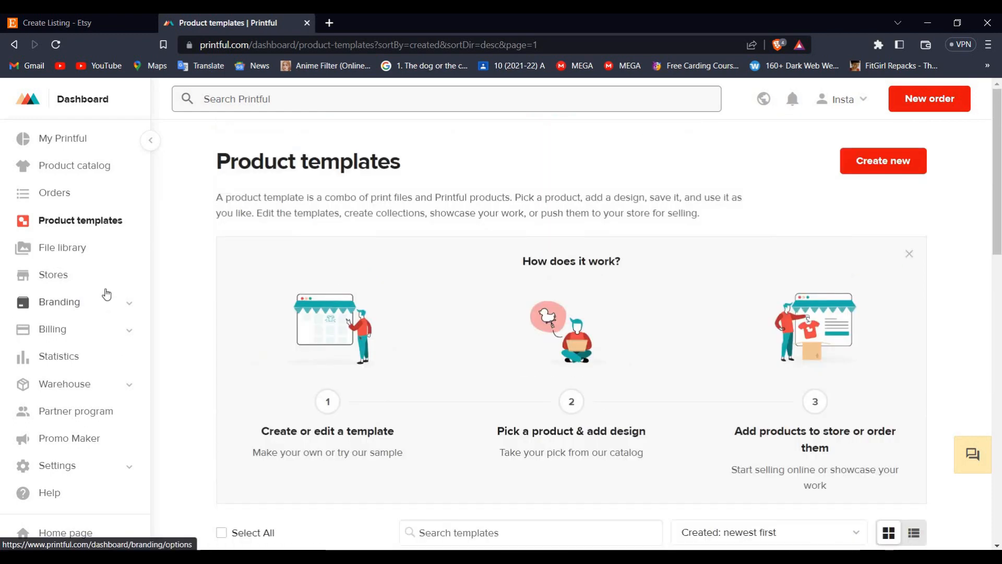